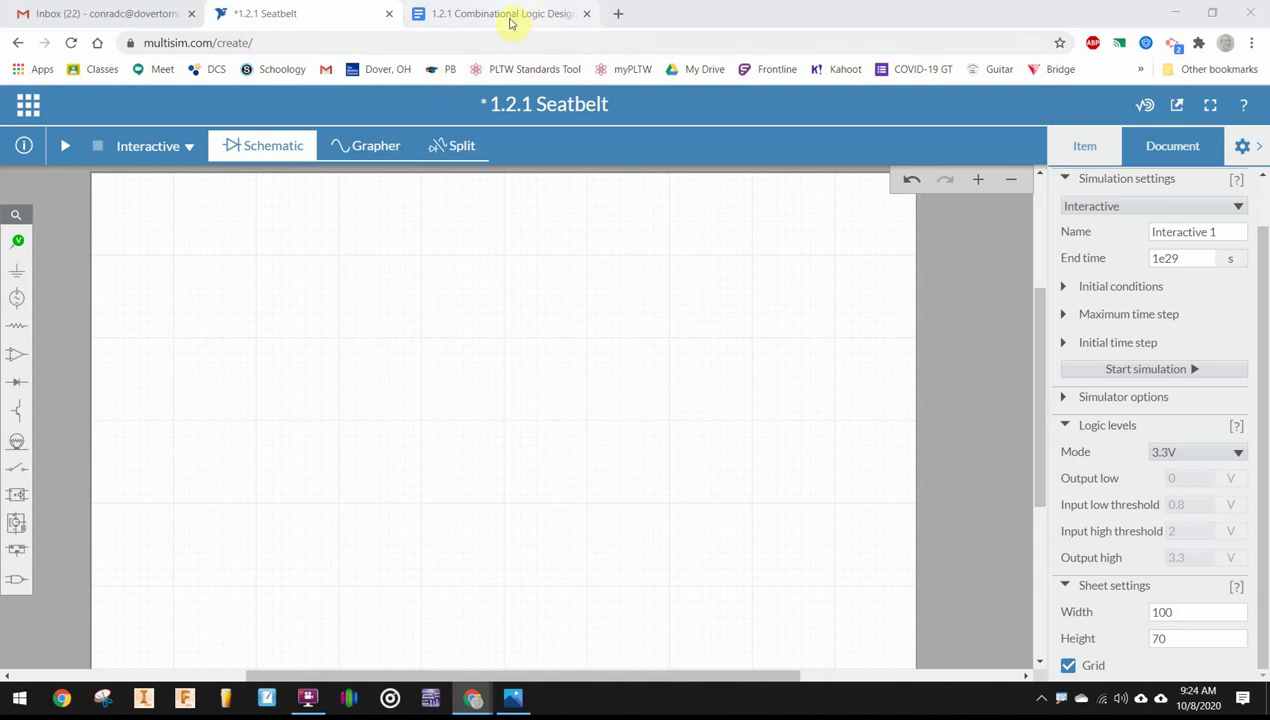
Show question 2's Car Buzzer circuit with 74LS04N, 74LS08N and 74LS32N gates in the Google Docs worksheet
{"action": "left_click", "coordinate": [510, 15]}
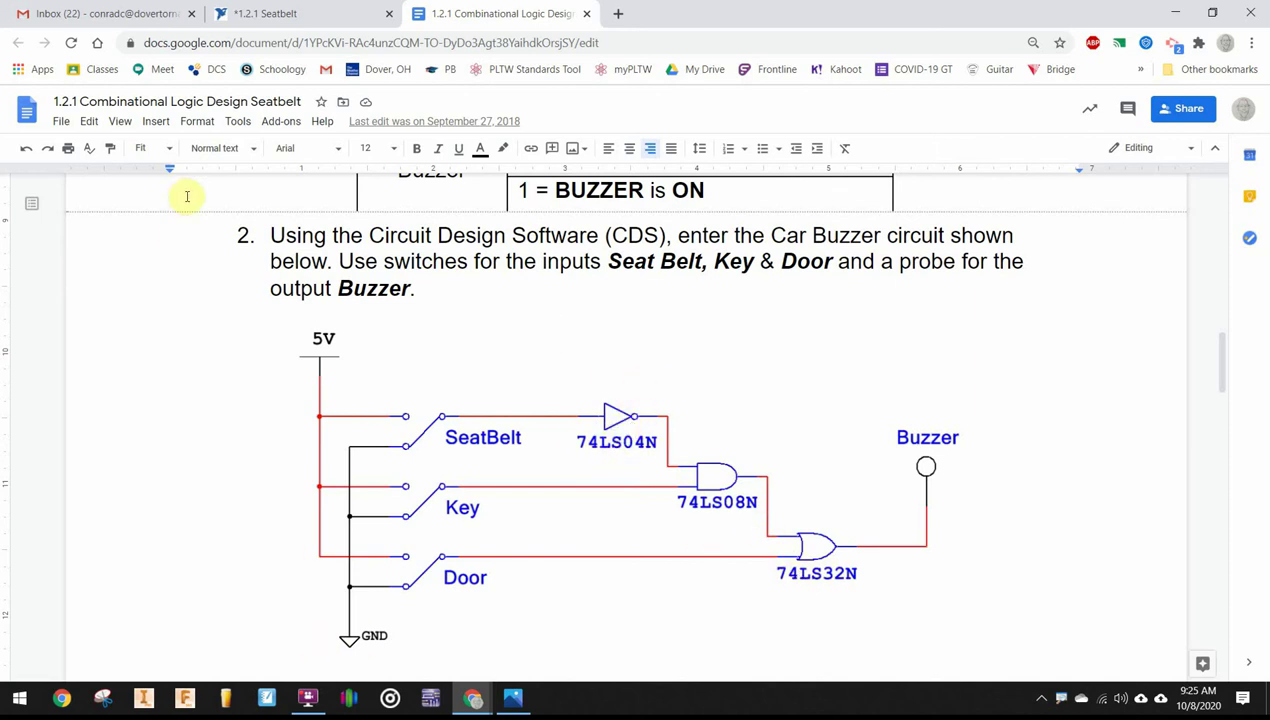
In the sheet settings, set the '1.2.1 Seatbelt' sheet width to 150 and height to 100
{"action": "left_click", "coordinate": [252, 17]}
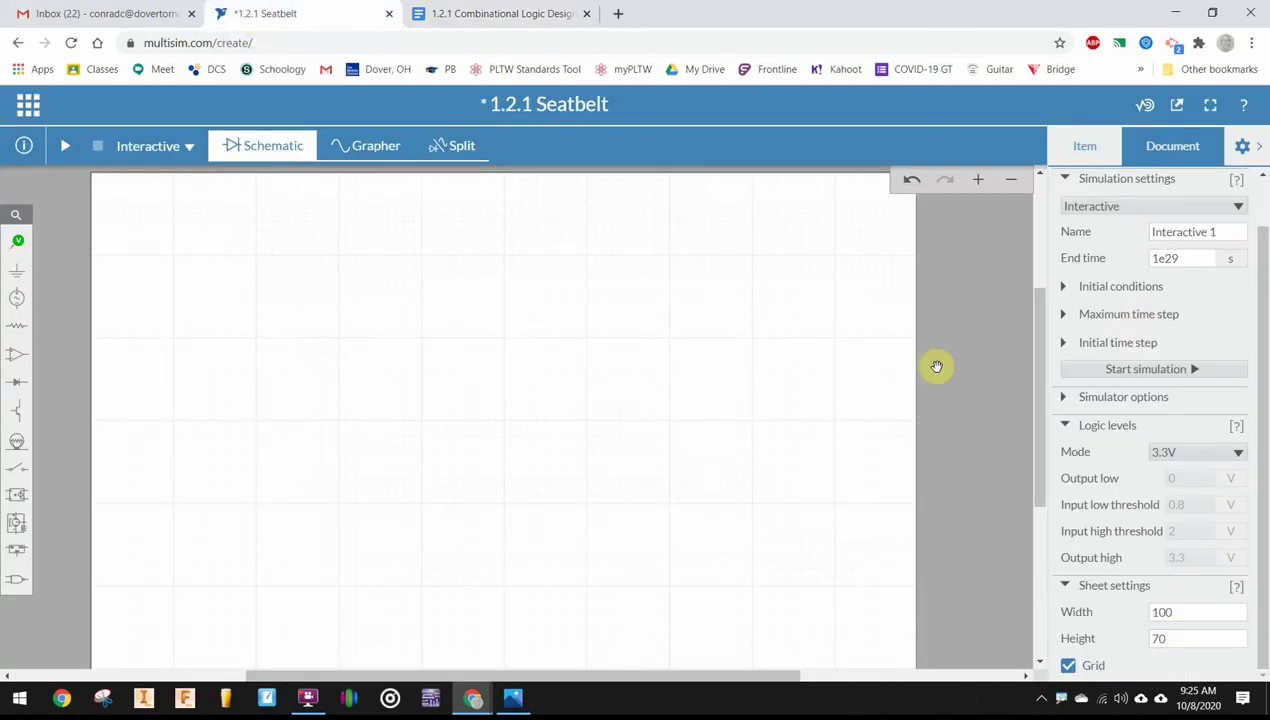
{"action": "left_click", "coordinate": [1240, 145]}
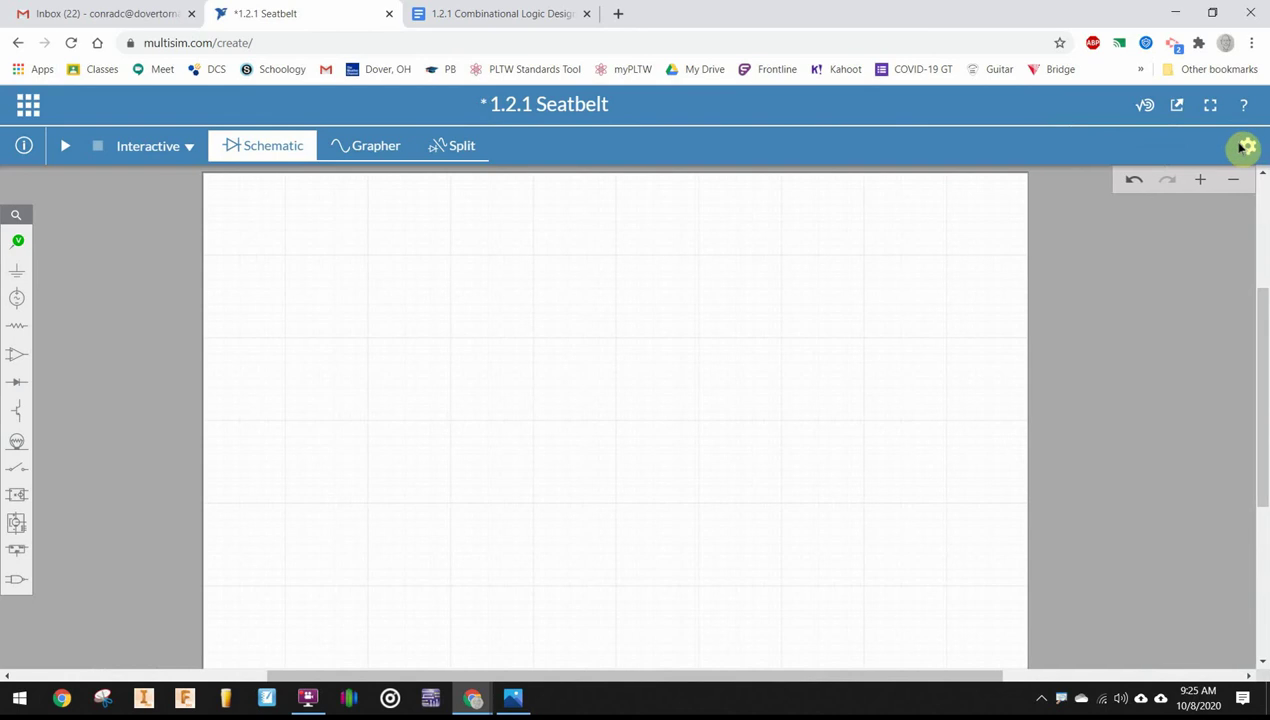
{"action": "left_click", "coordinate": [1240, 146]}
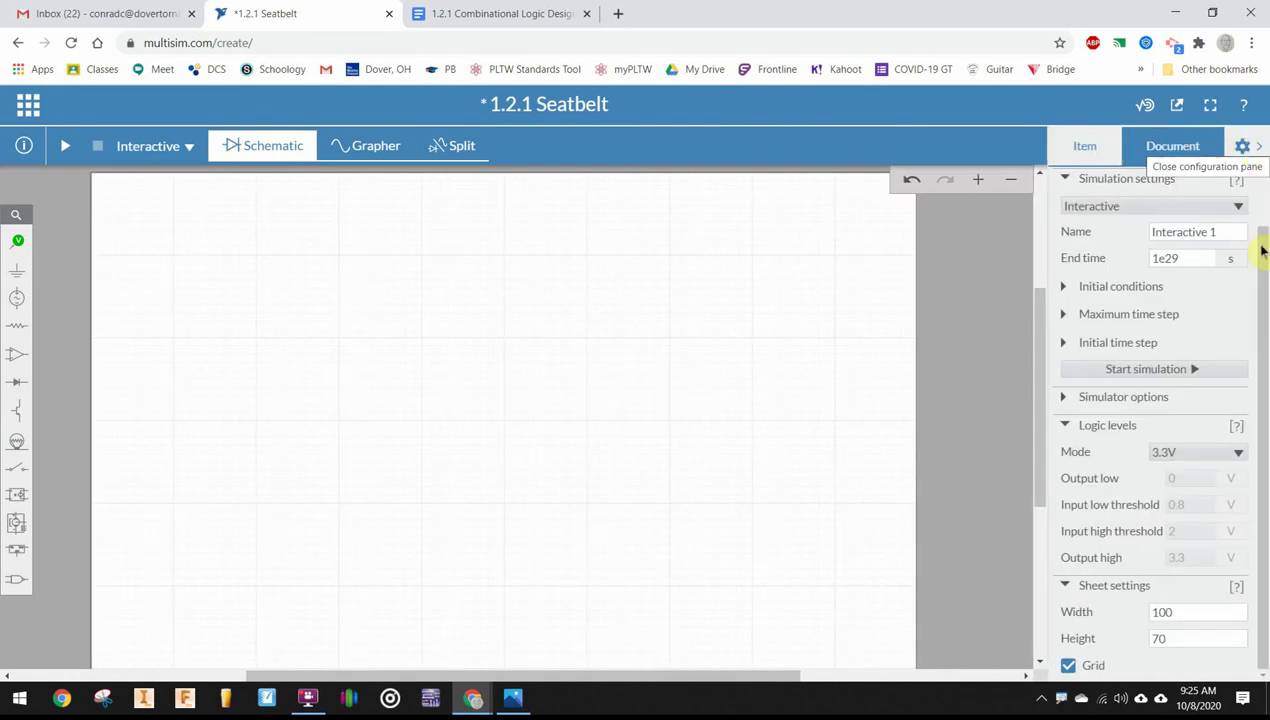
{"action": "left_click", "coordinate": [1185, 611]}
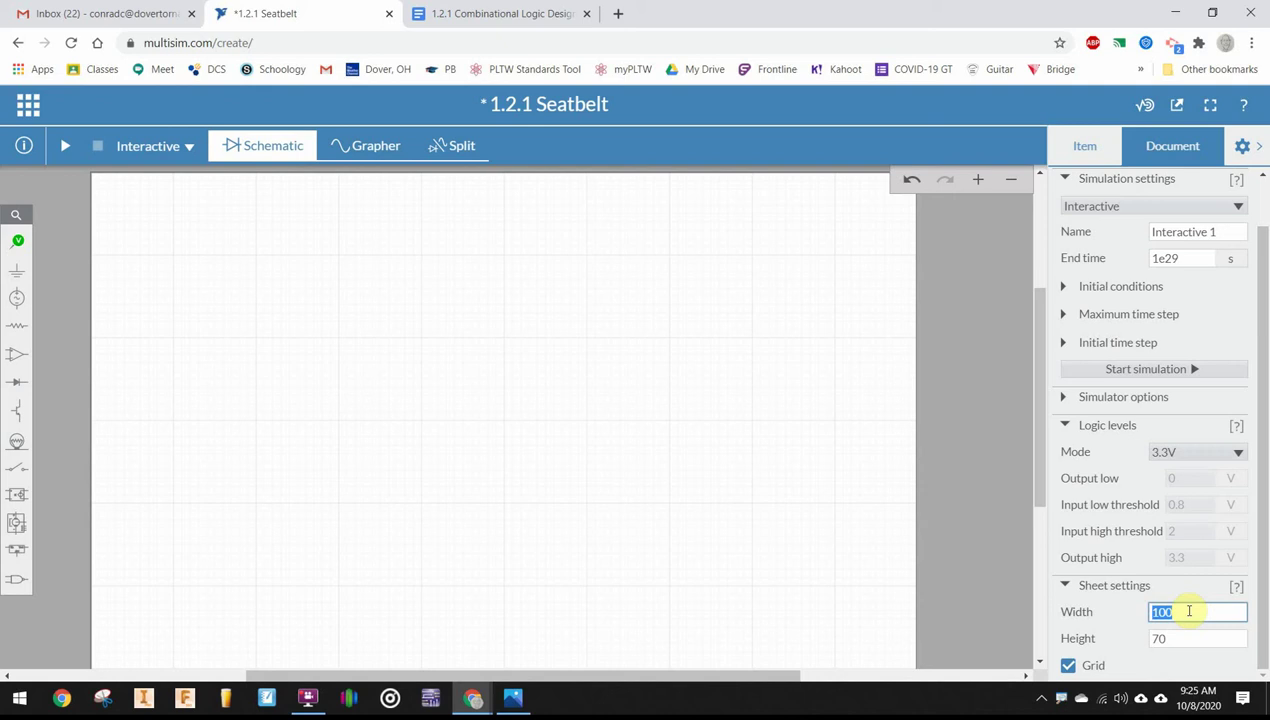
{"action": "type", "text": "1"}
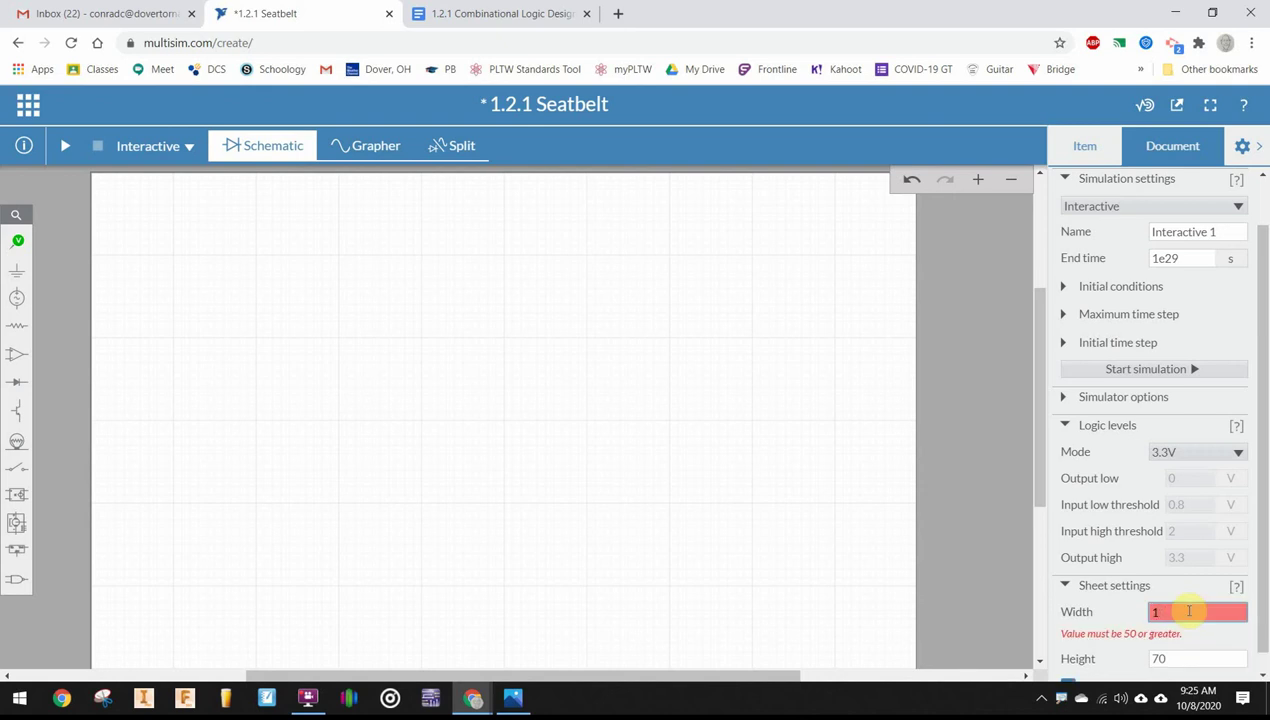
{"action": "type", "text": "250"}
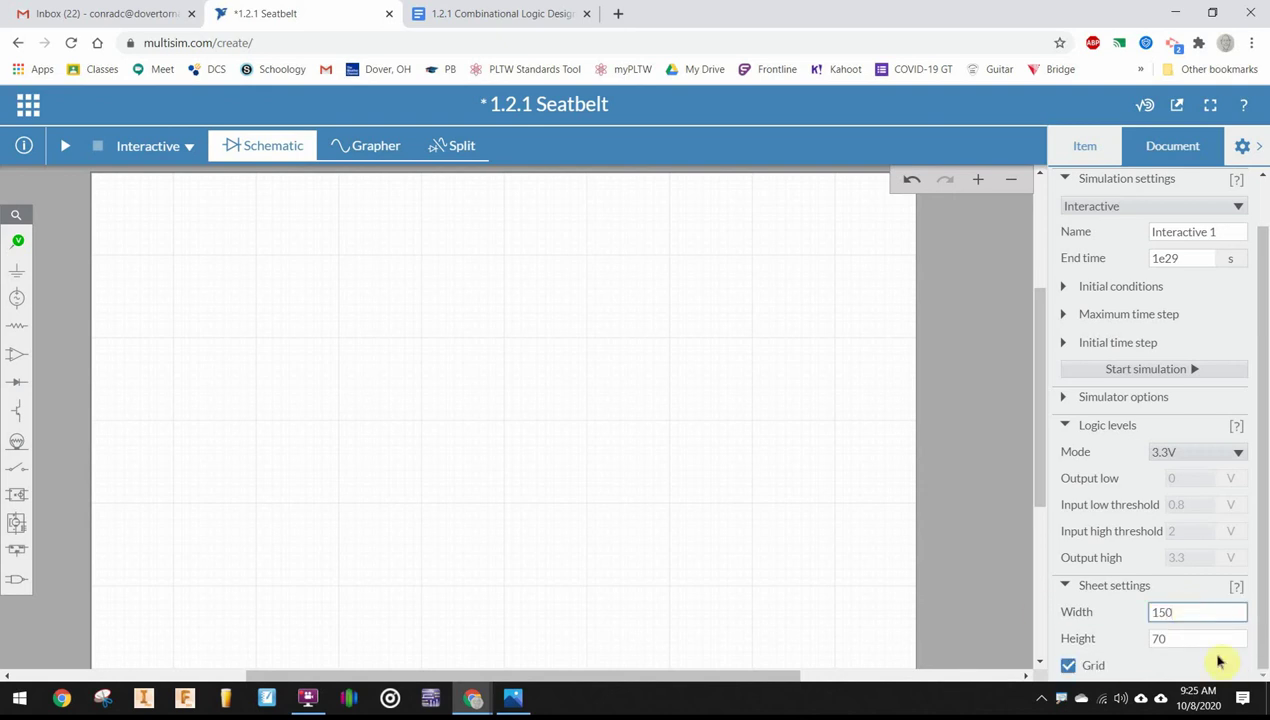
{"action": "left_click", "coordinate": [1186, 637]}
{"action": "type", "text": "100"}
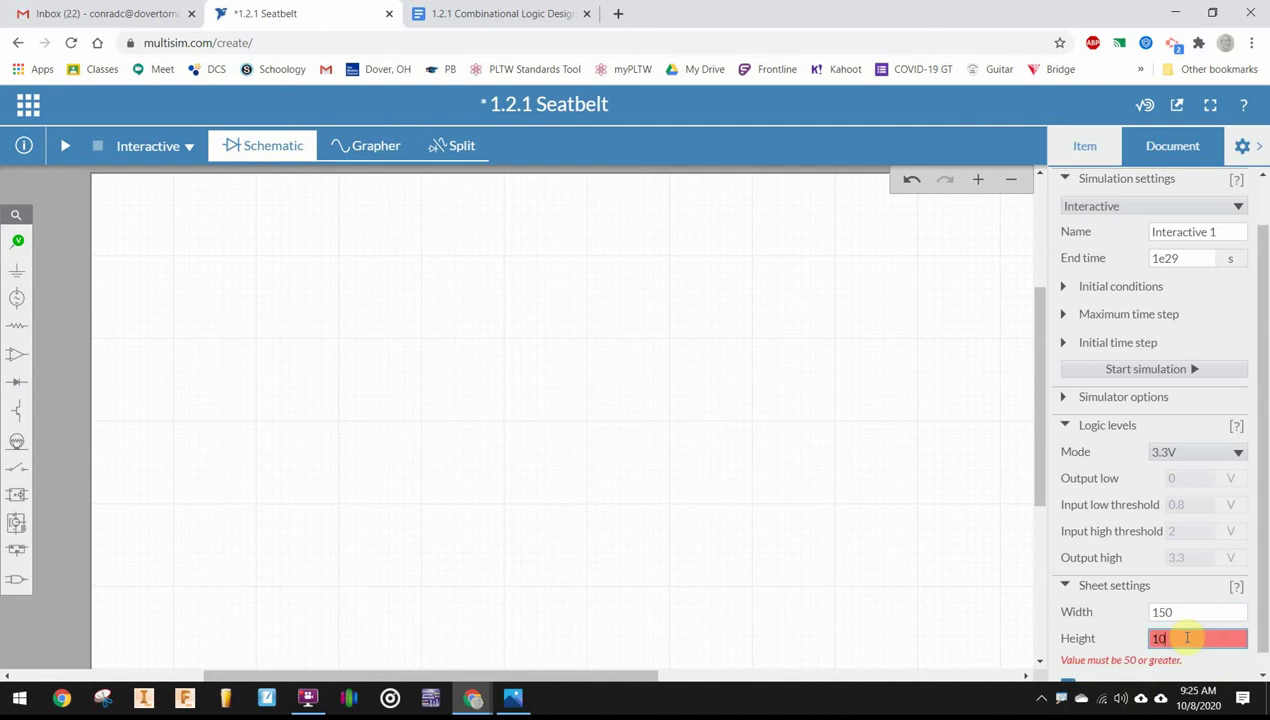
{"action": "left_click", "coordinate": [818, 488]}
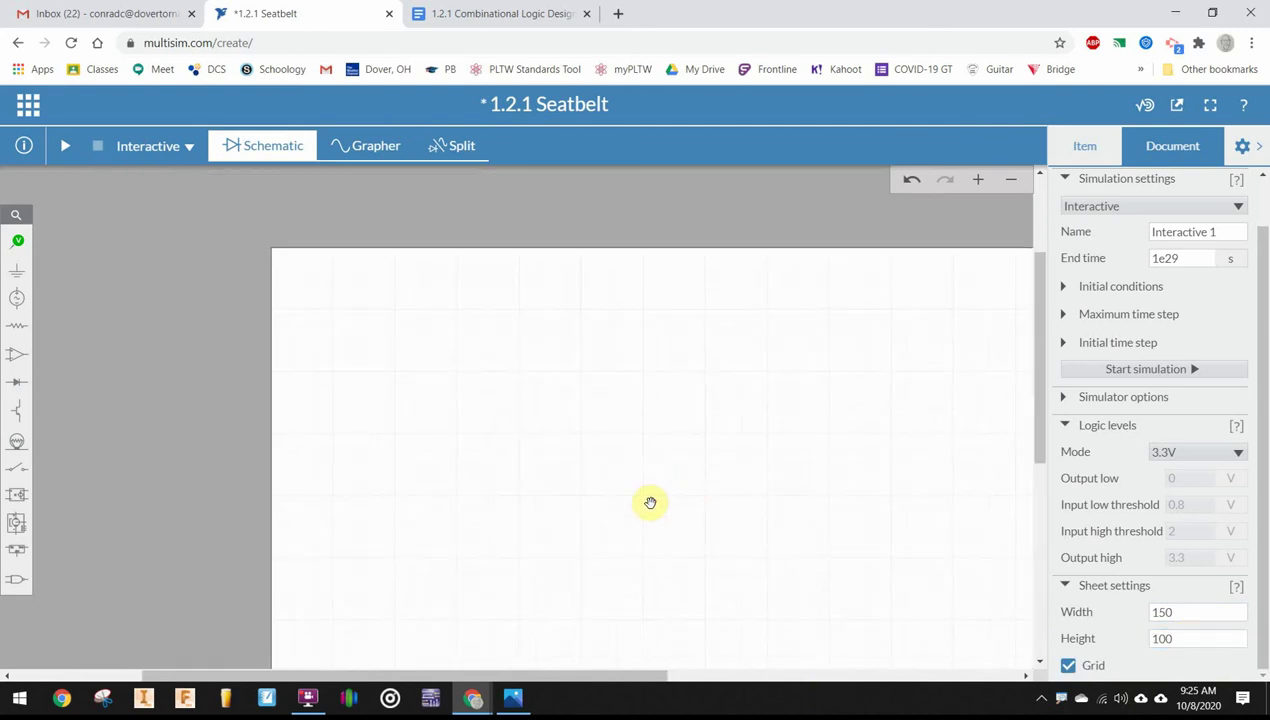
{"action": "left_click_drag", "start_coordinate": [649, 505], "coordinate": [513, 522]}
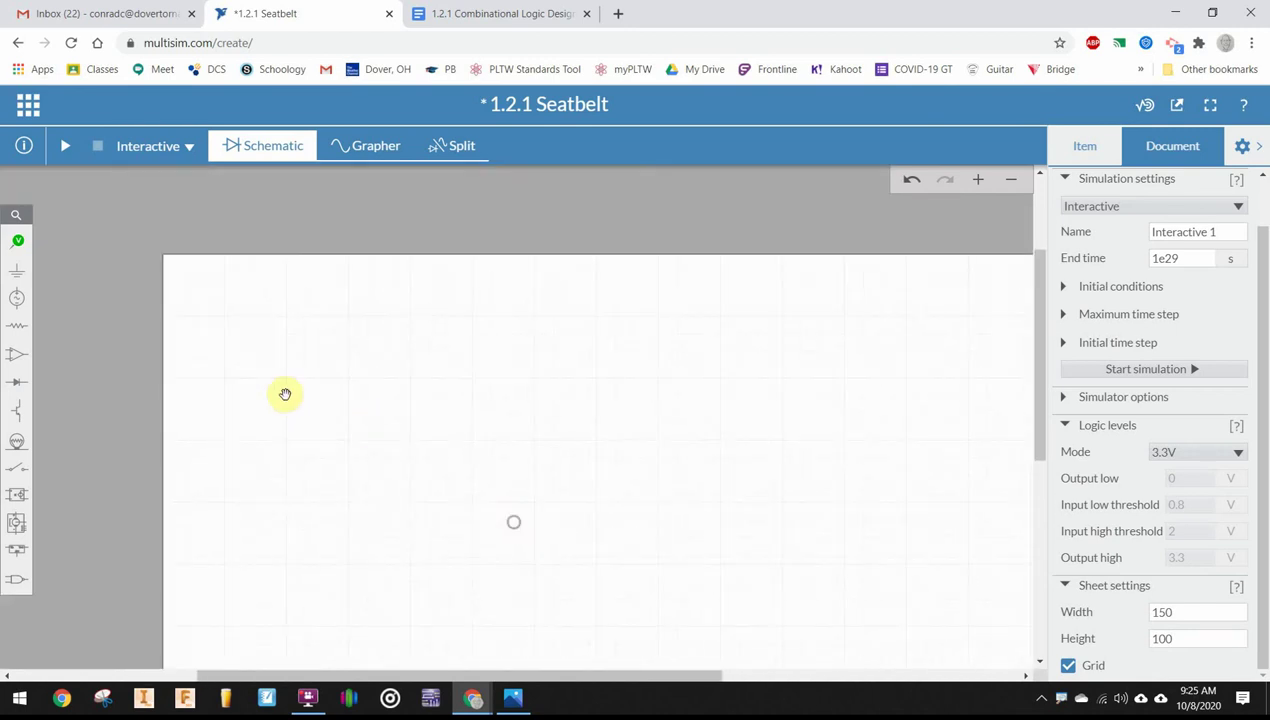
{"action": "left_click_drag", "start_coordinate": [283, 394], "coordinate": [274, 370]}
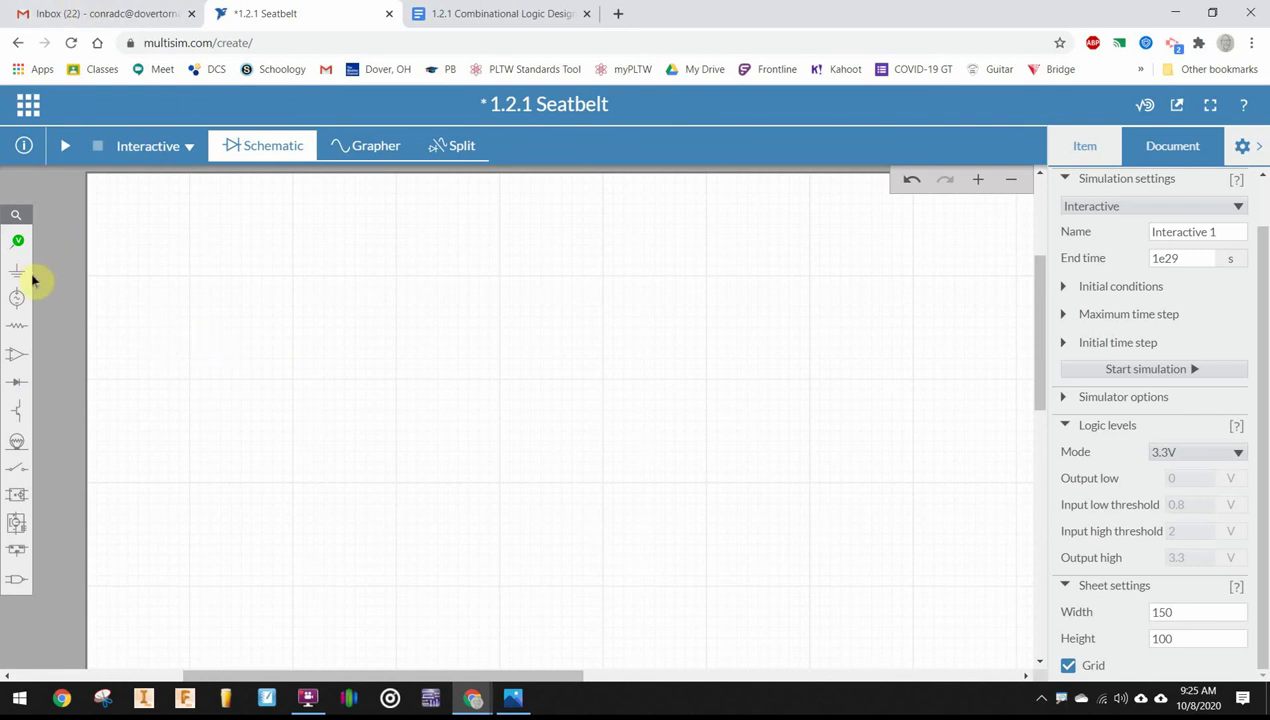
Check the Car Buzzer diagram in the Google Docs worksheet, then go back to the '1.2.1 Seatbelt' schematic
{"action": "left_click", "coordinate": [463, 10]}
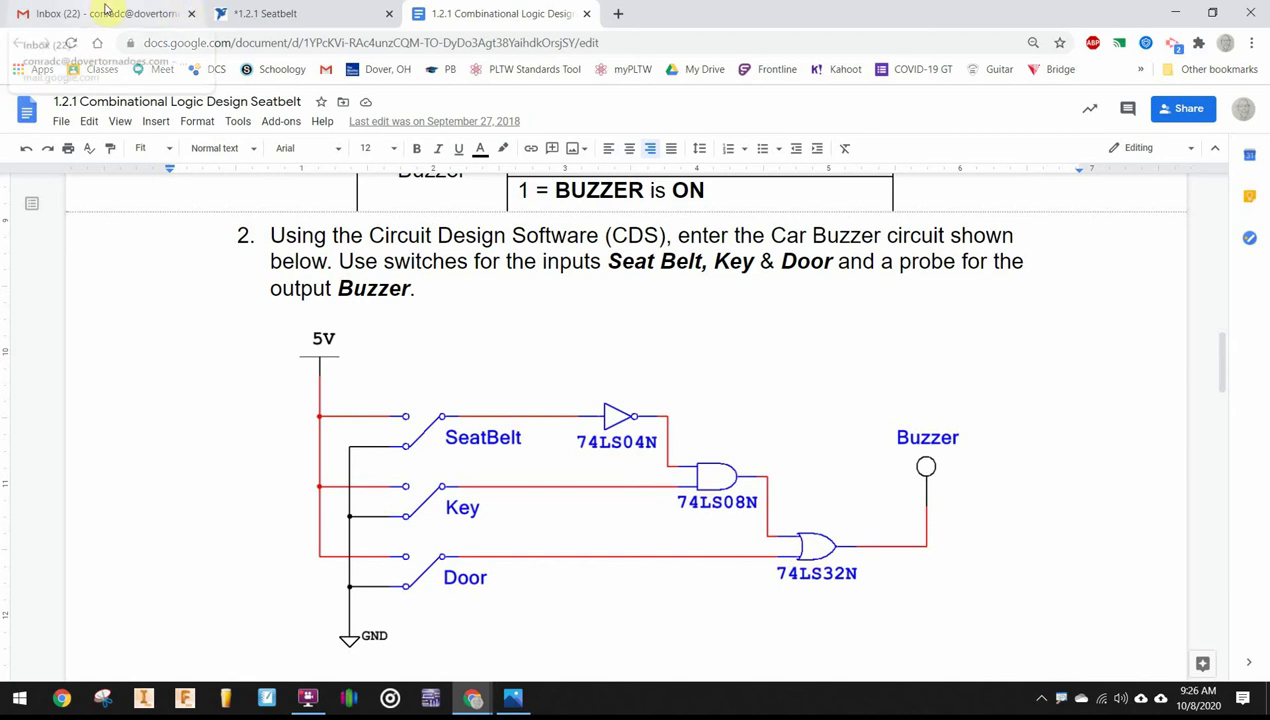
{"action": "left_click", "coordinate": [302, 14]}
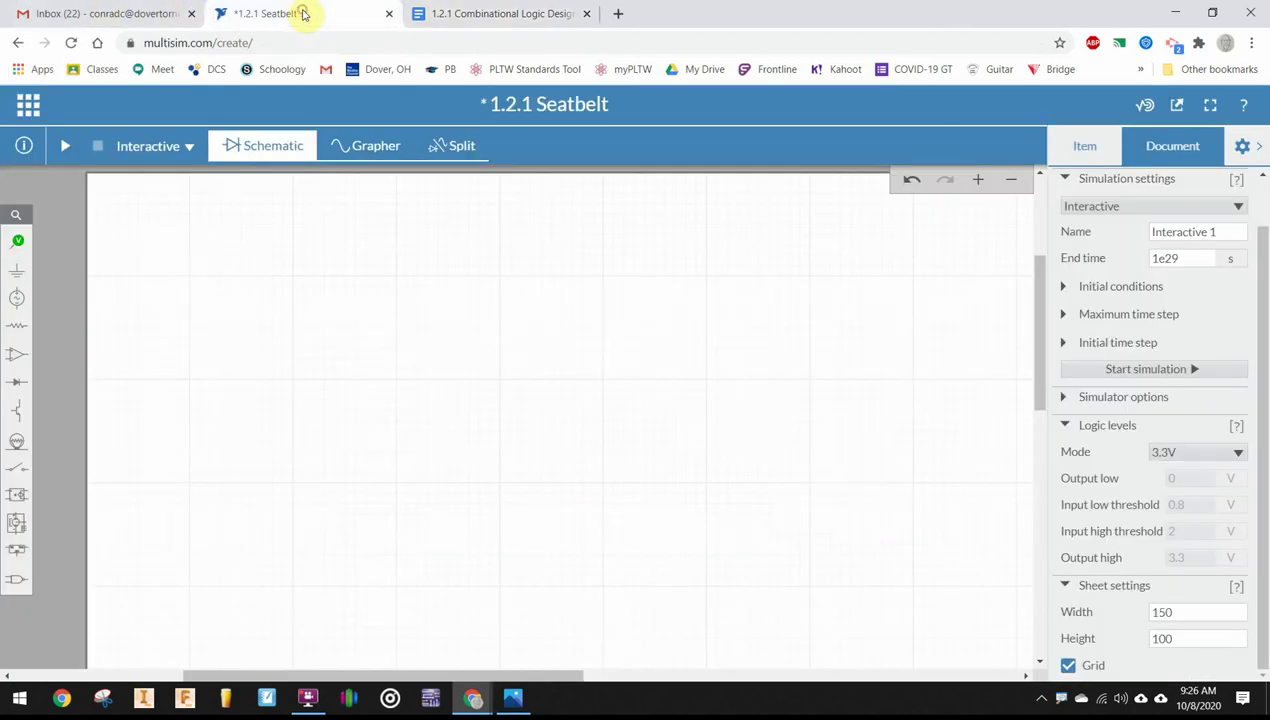
Place a ground connector near the top-left of the sheet
{"action": "left_click", "coordinate": [17, 270]}
{"action": "left_click", "coordinate": [82, 300]}
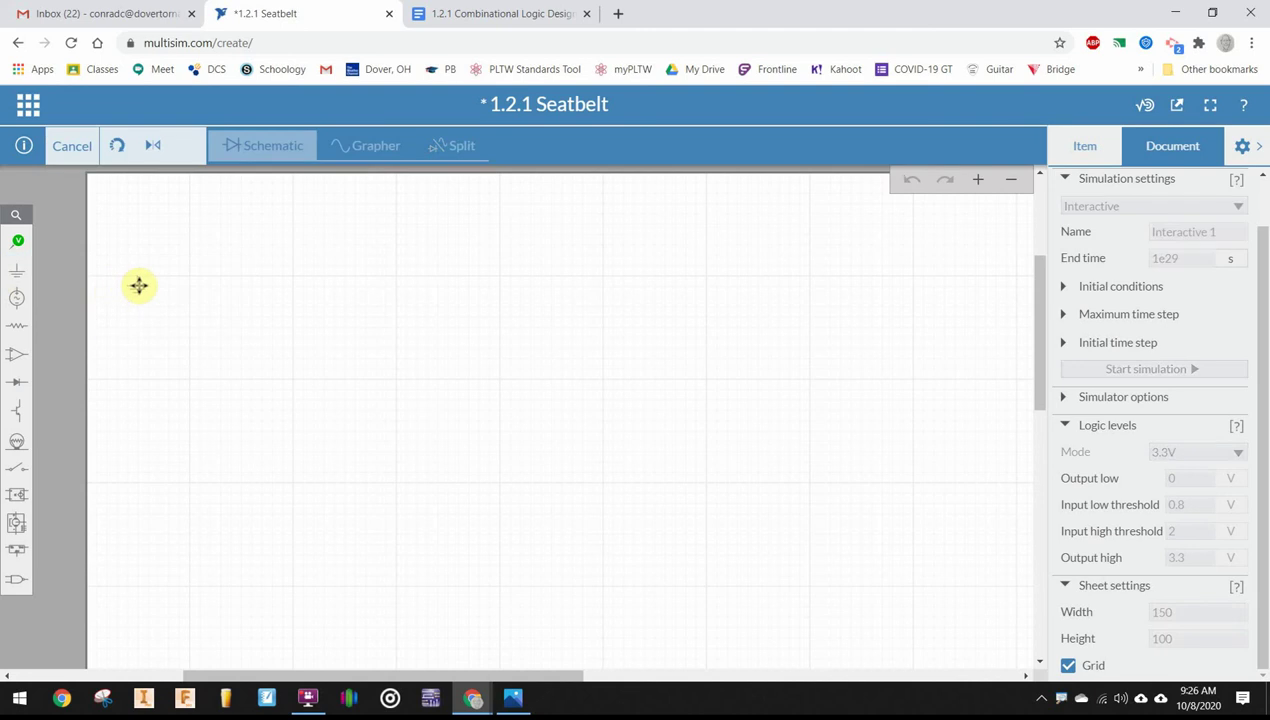
{"action": "left_click", "coordinate": [125, 281]}
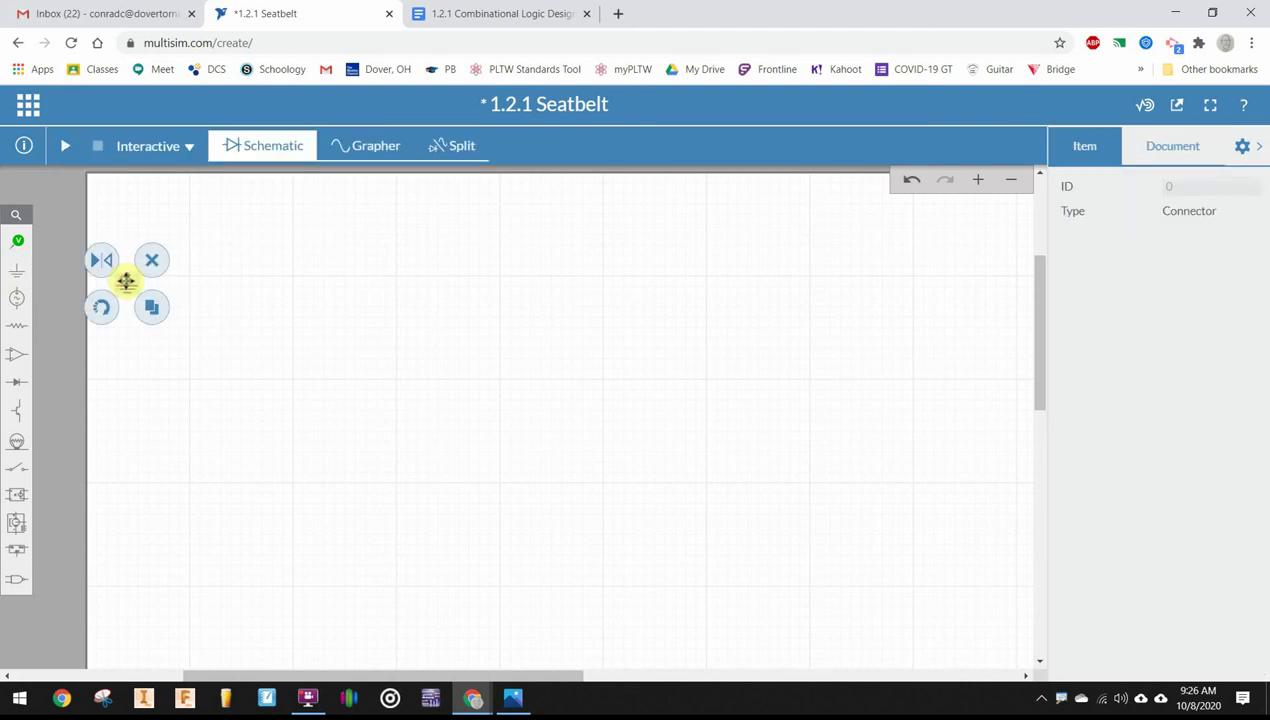
{"action": "left_click", "coordinate": [204, 360]}
Place digital constant DG1 above the ground and leave its output at 1
{"action": "left_click", "coordinate": [18, 582]}
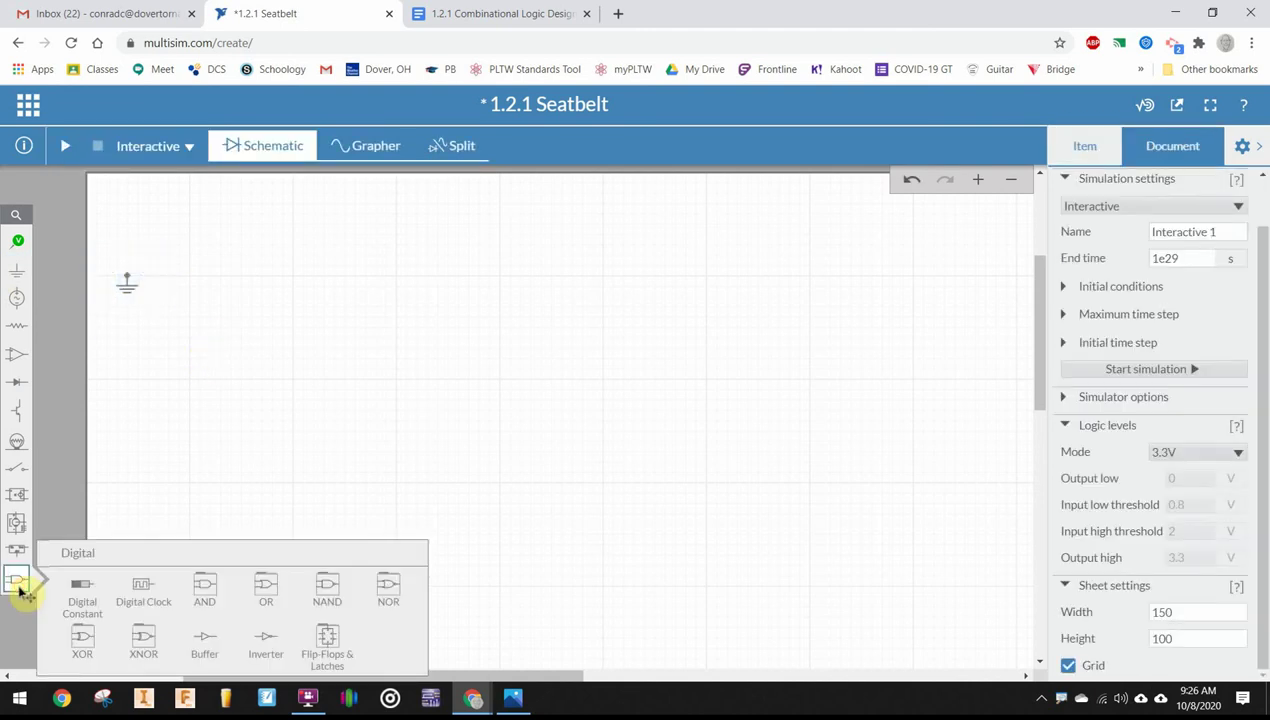
{"action": "left_click", "coordinate": [79, 600]}
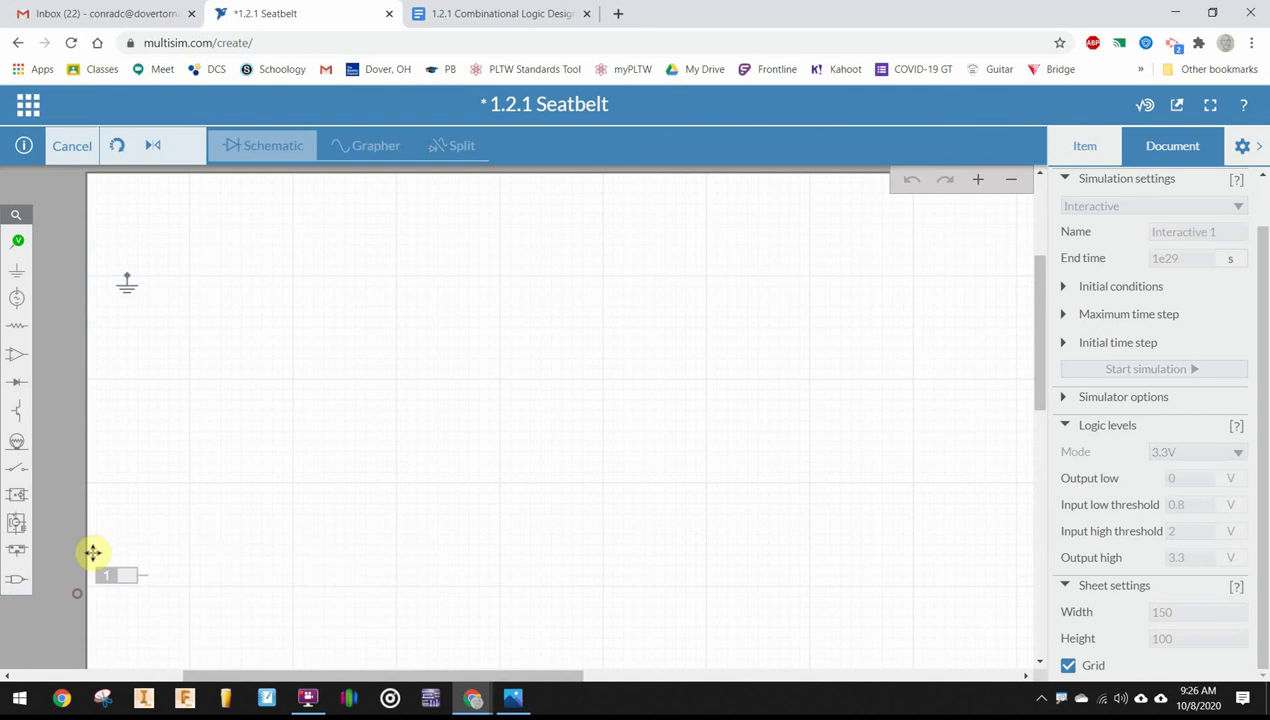
{"action": "left_click", "coordinate": [137, 222]}
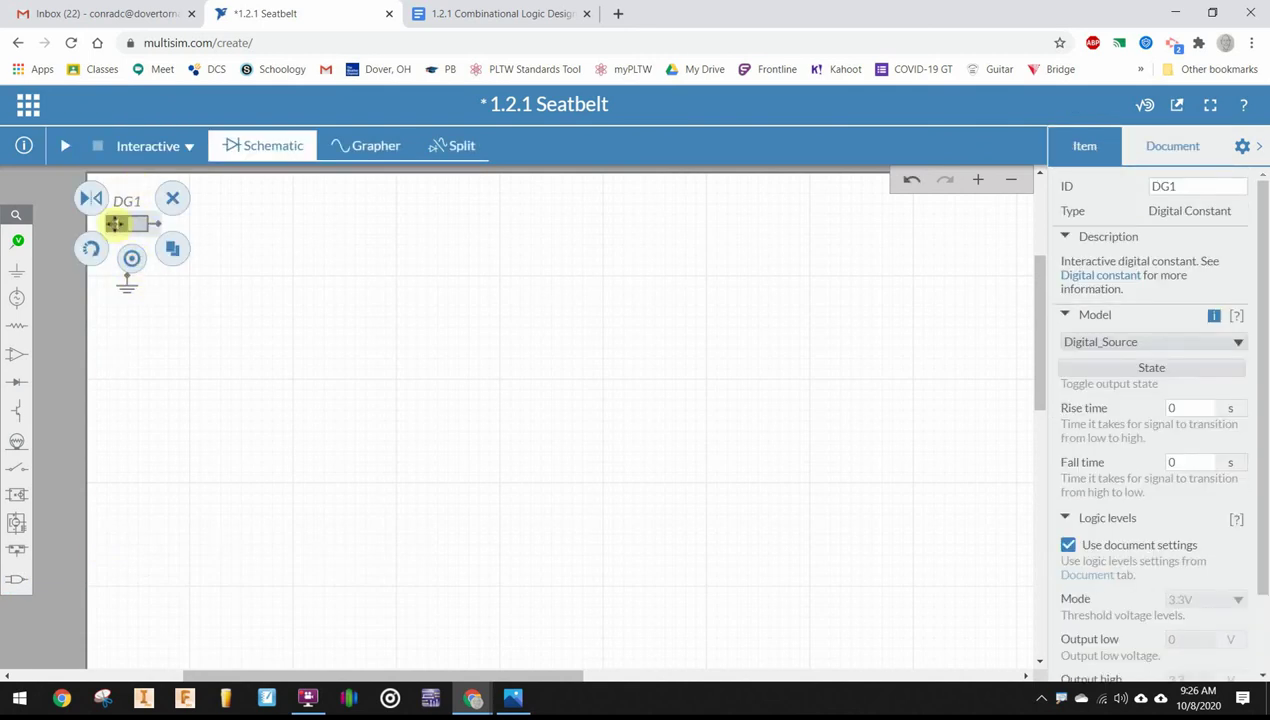
{"action": "left_click", "coordinate": [131, 262]}
{"action": "left_click", "coordinate": [131, 262]}
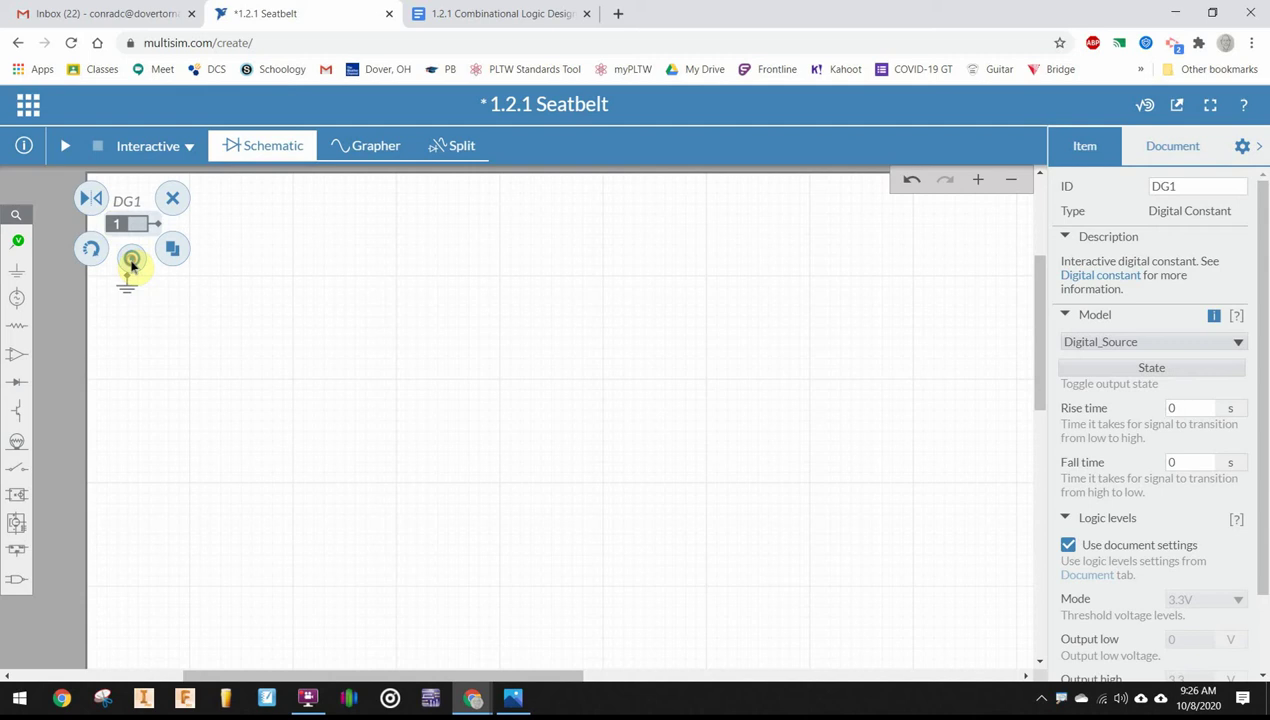
{"action": "left_click", "coordinate": [131, 262]}
{"action": "left_click", "coordinate": [131, 262]}
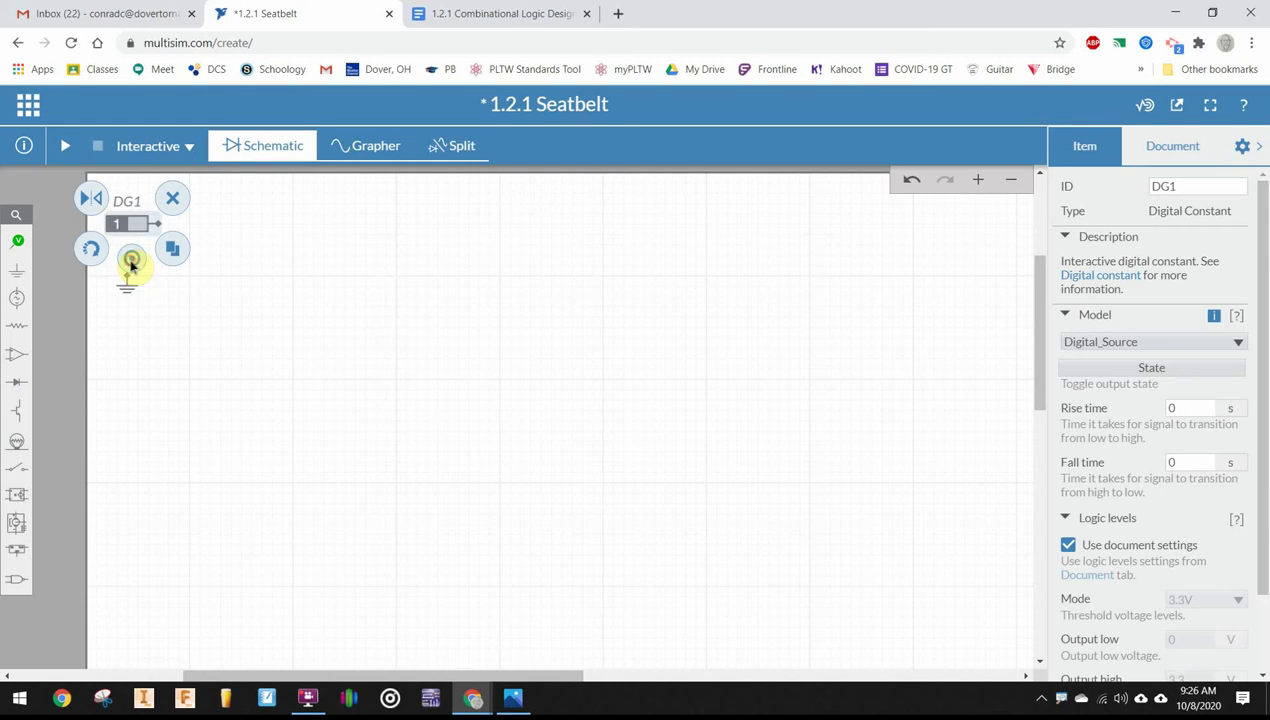
{"action": "left_click", "coordinate": [199, 365]}
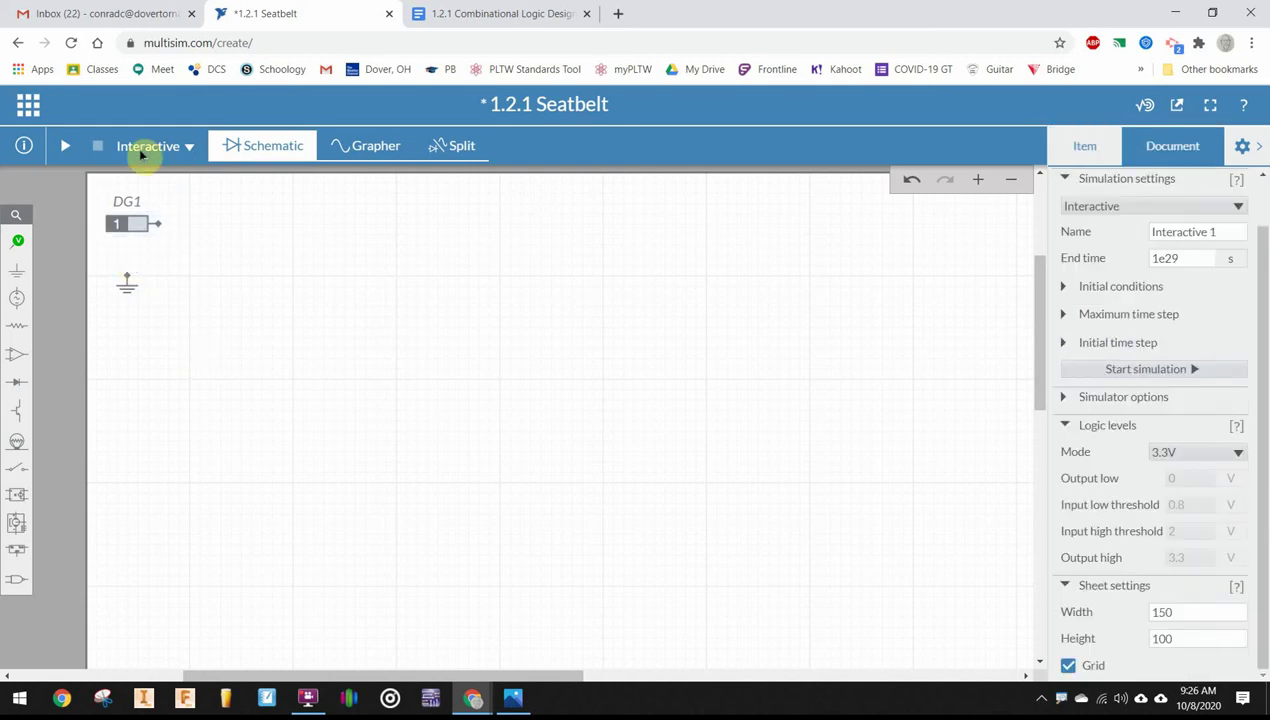
Place an SPDT switch below the ground and rename it from S1 to S
{"action": "left_click_drag", "start_coordinate": [16, 381], "coordinate": [33, 405]}
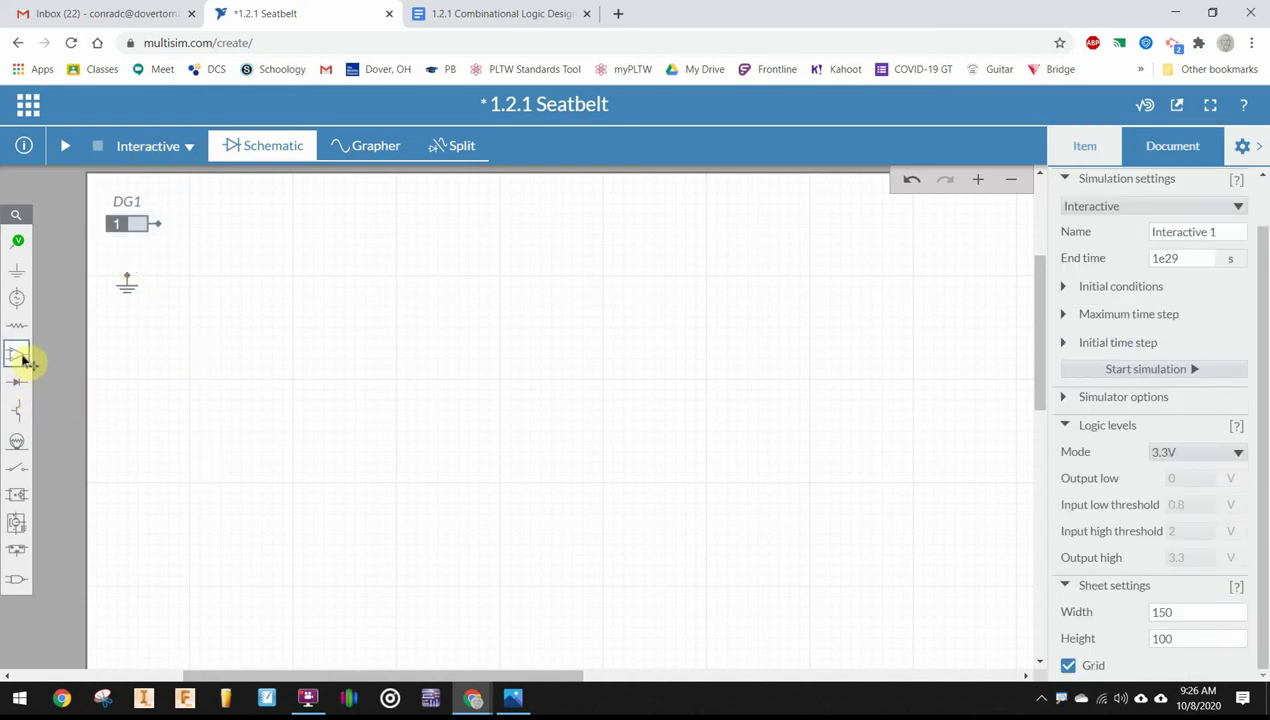
{"action": "left_click", "coordinate": [18, 468]}
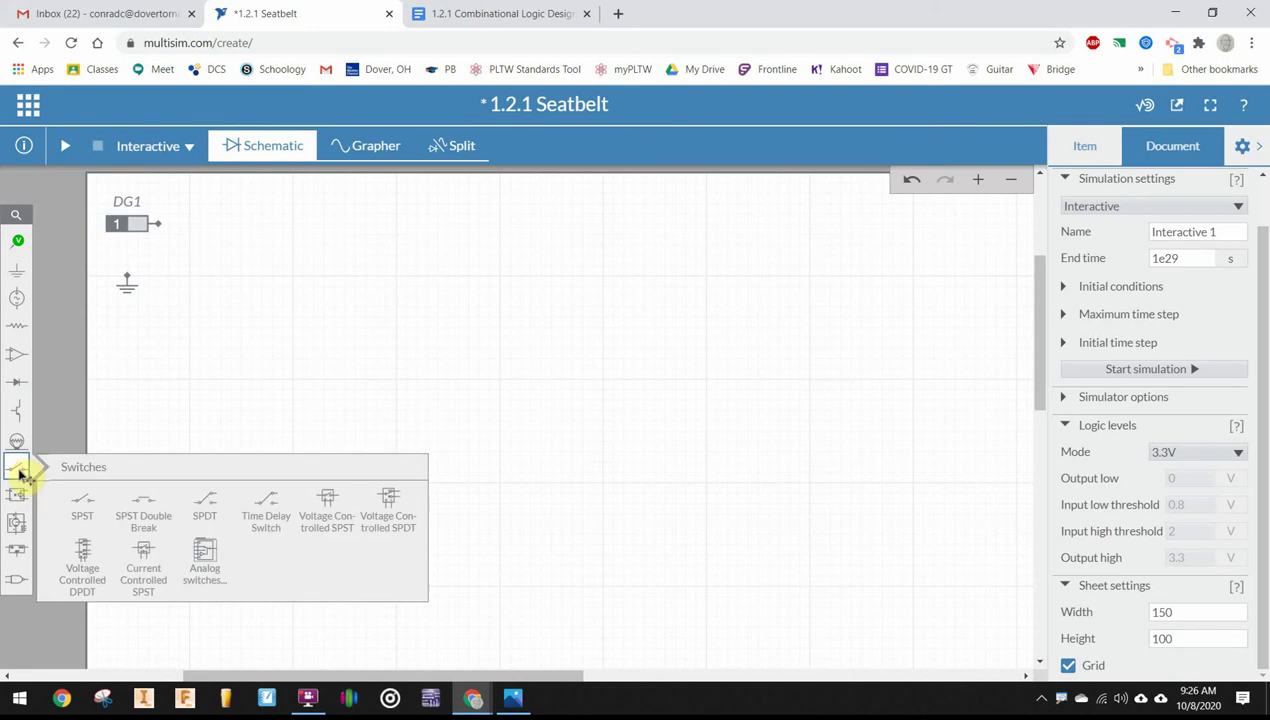
{"action": "left_click", "coordinate": [204, 500]}
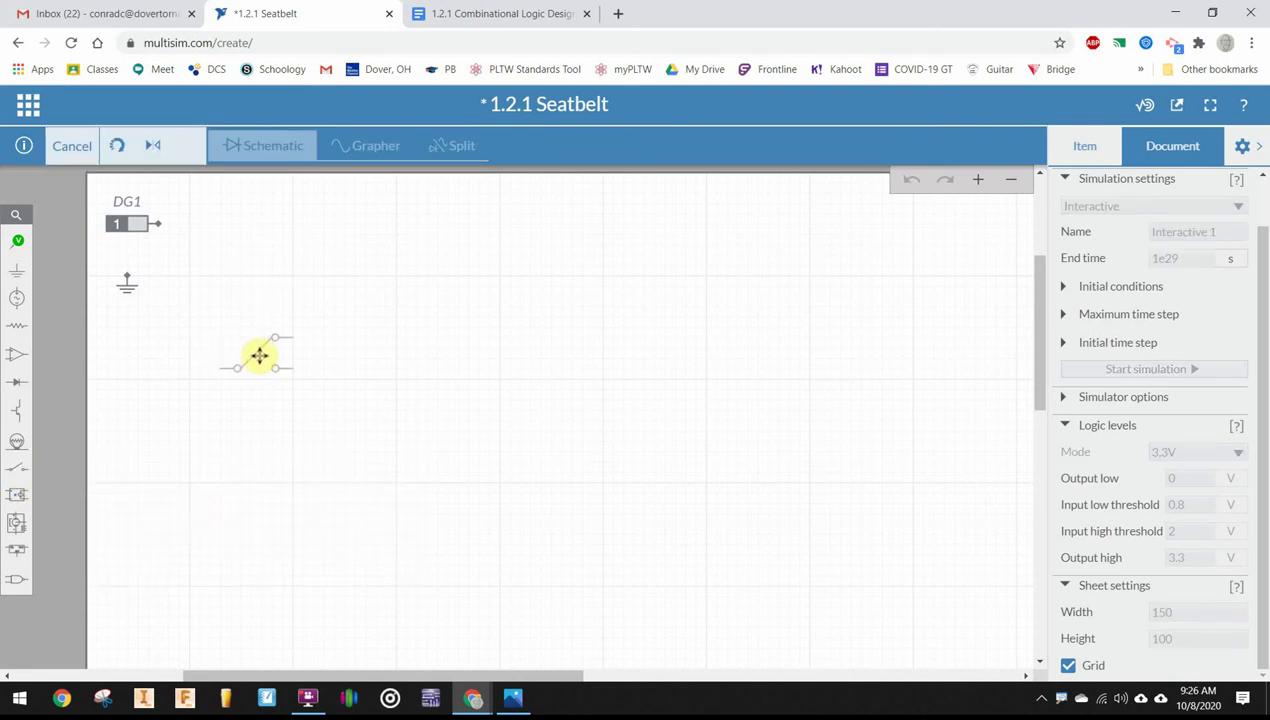
{"action": "left_click", "coordinate": [259, 355]}
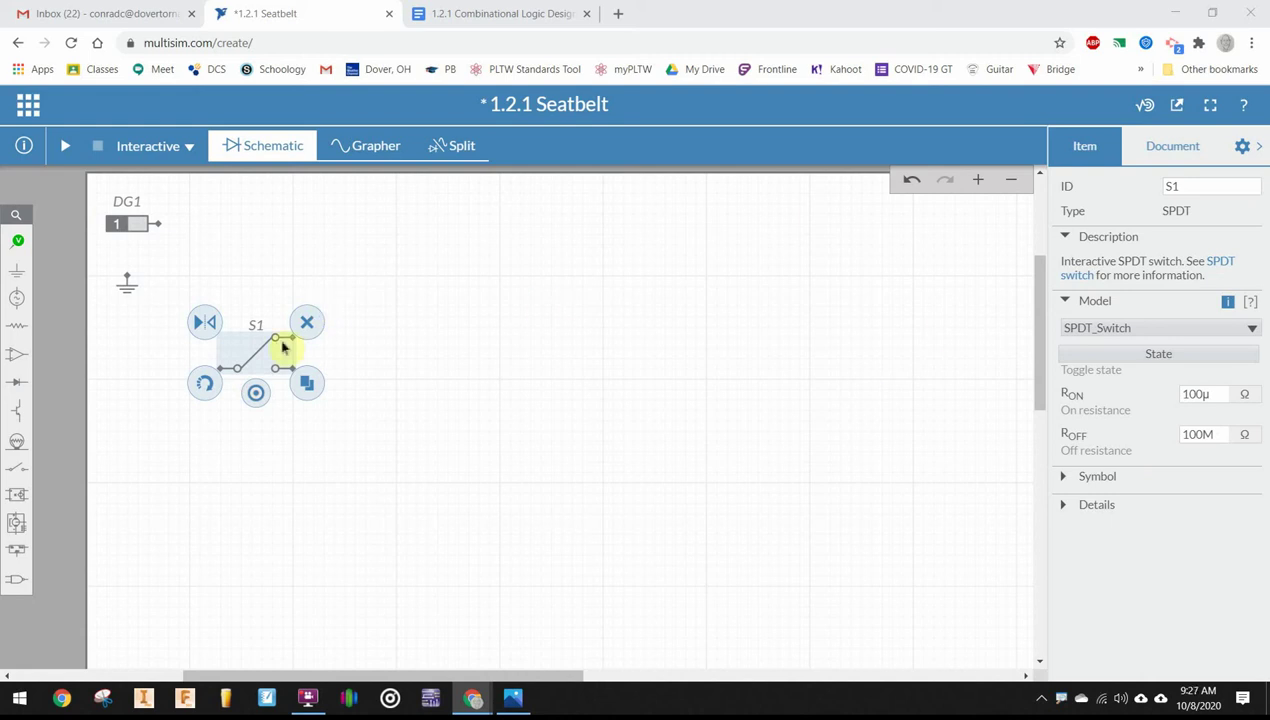
{"action": "left_click", "coordinate": [252, 321]}
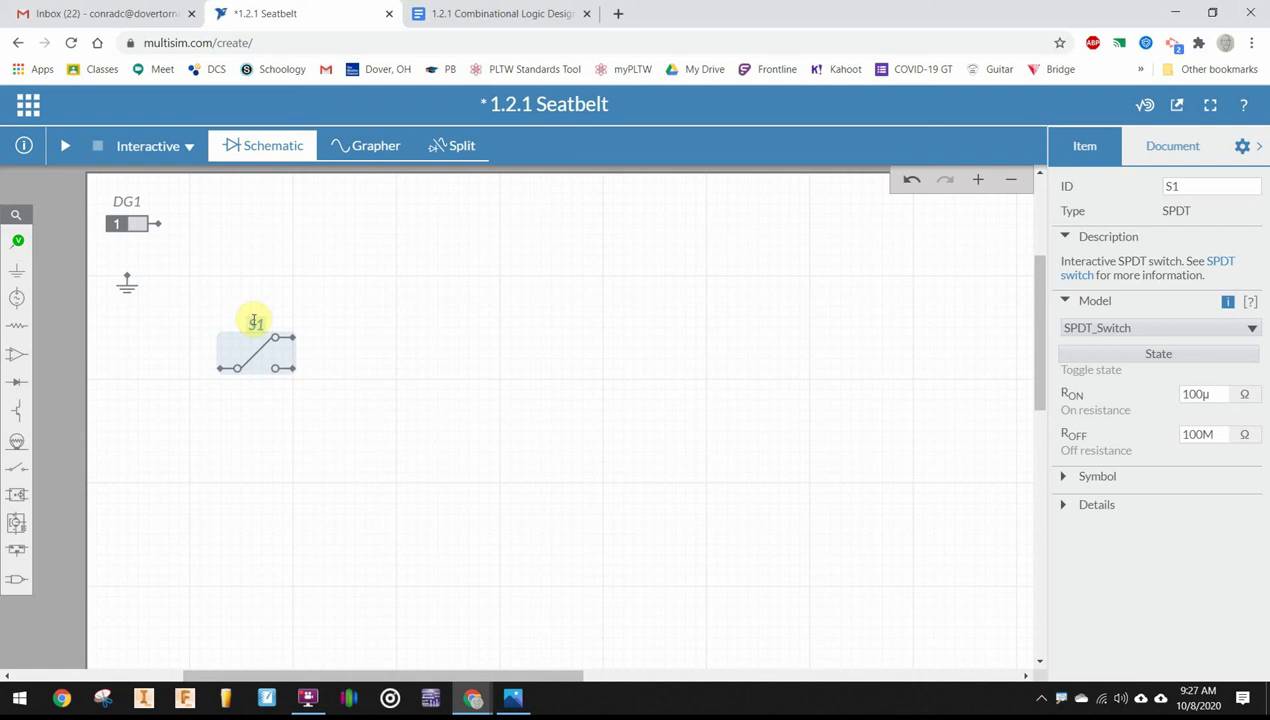
{"action": "double_click", "coordinate": [256, 324]}
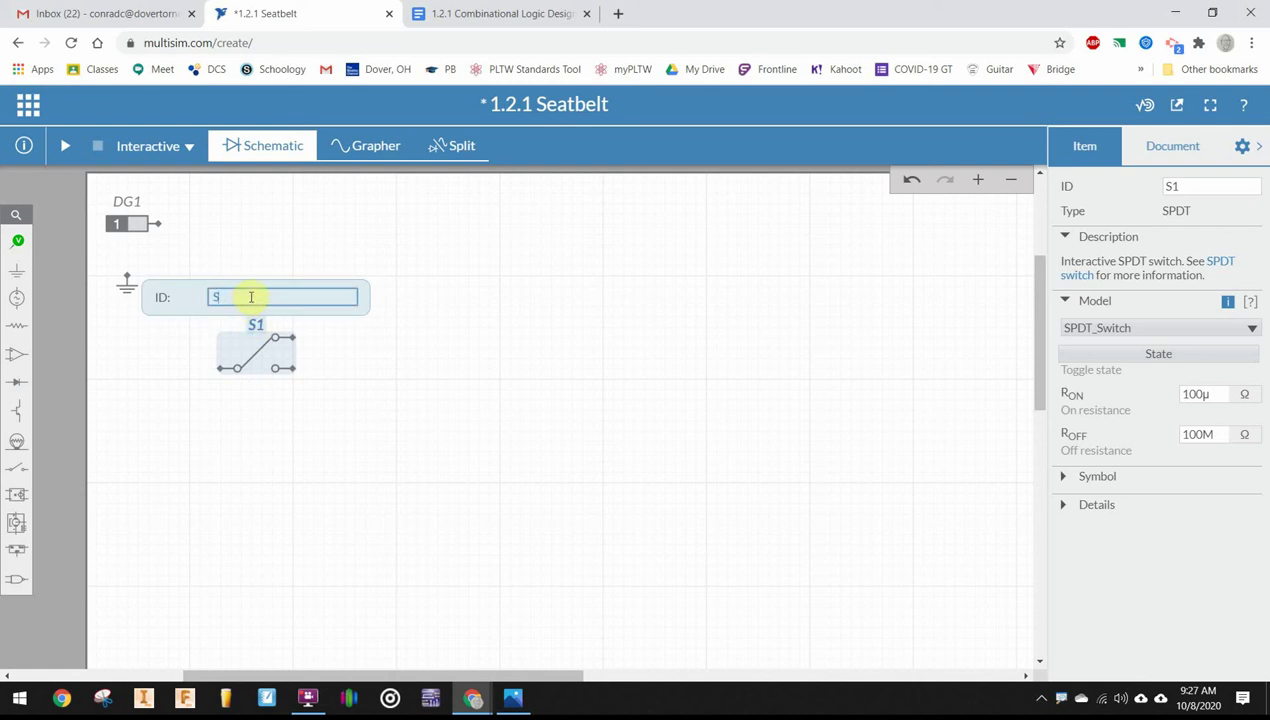
{"action": "type", "text": "S"}
{"action": "left_click", "coordinate": [416, 444]}
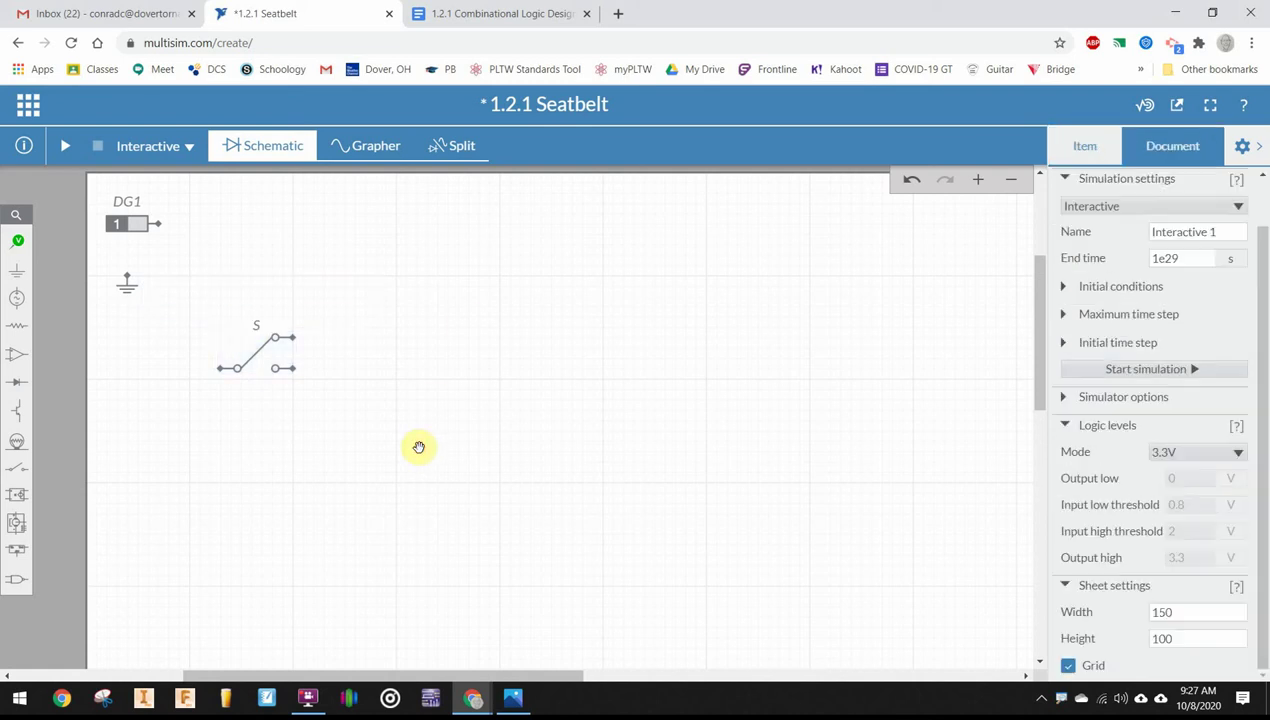
Rotate switch S so it stands vertically
{"action": "left_click", "coordinate": [289, 354]}
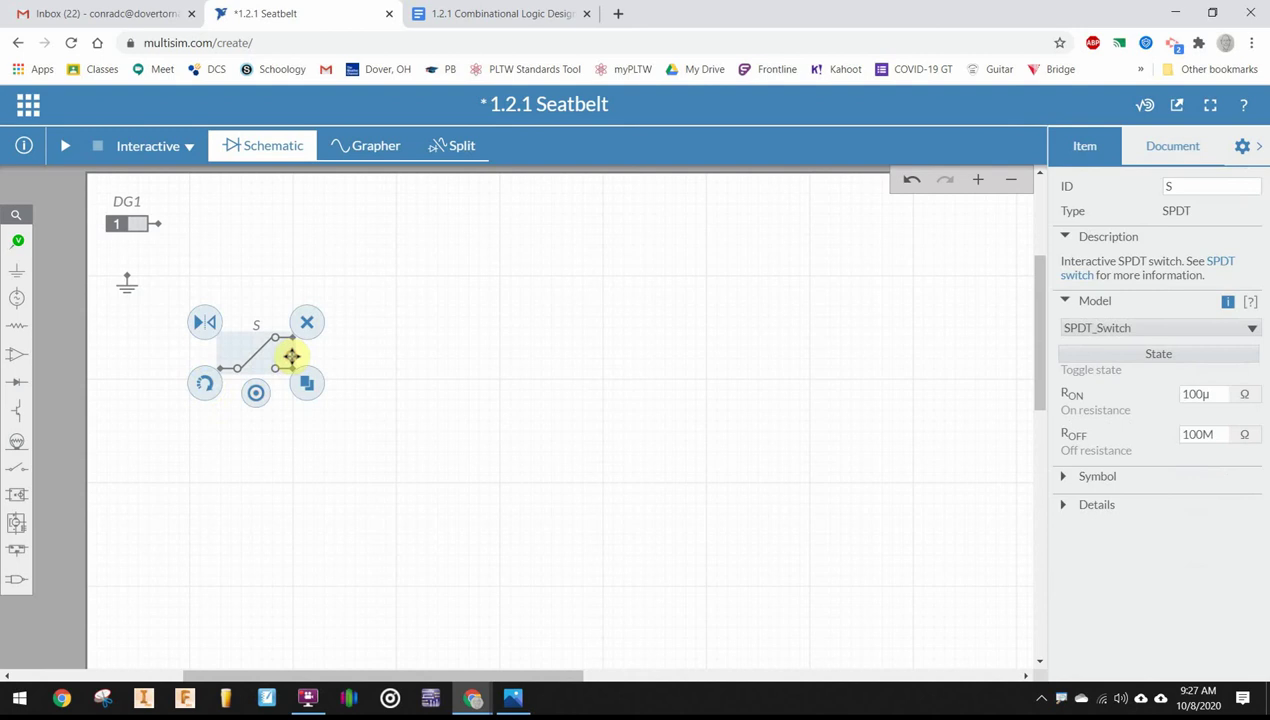
{"action": "left_click", "coordinate": [203, 385]}
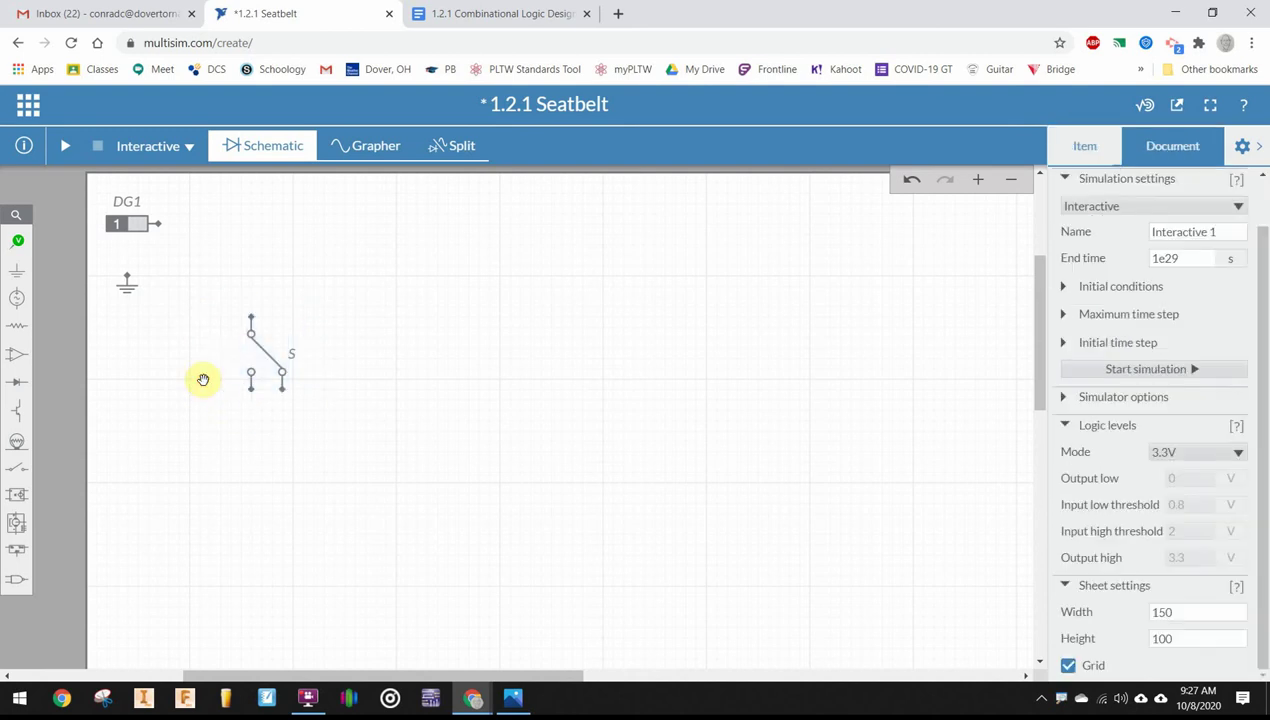
{"action": "left_click", "coordinate": [259, 368]}
{"action": "left_click", "coordinate": [235, 403]}
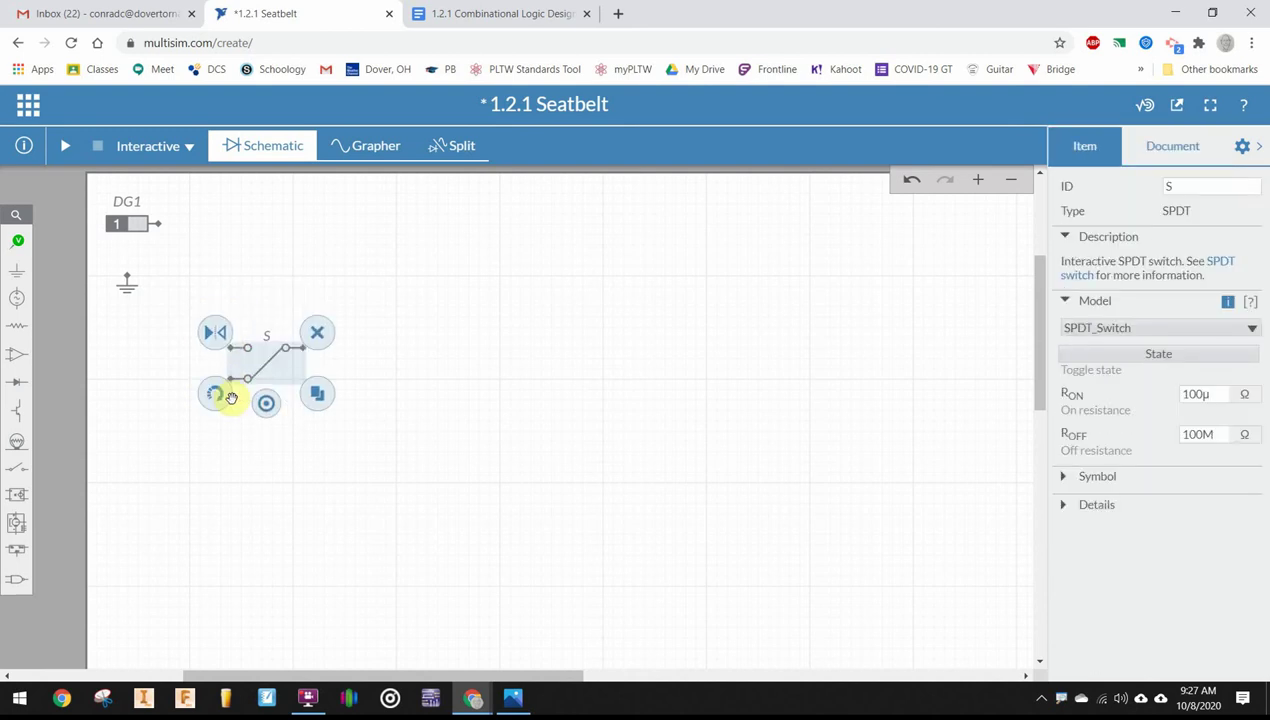
{"action": "left_click", "coordinate": [213, 391]}
{"action": "left_click", "coordinate": [538, 352]}
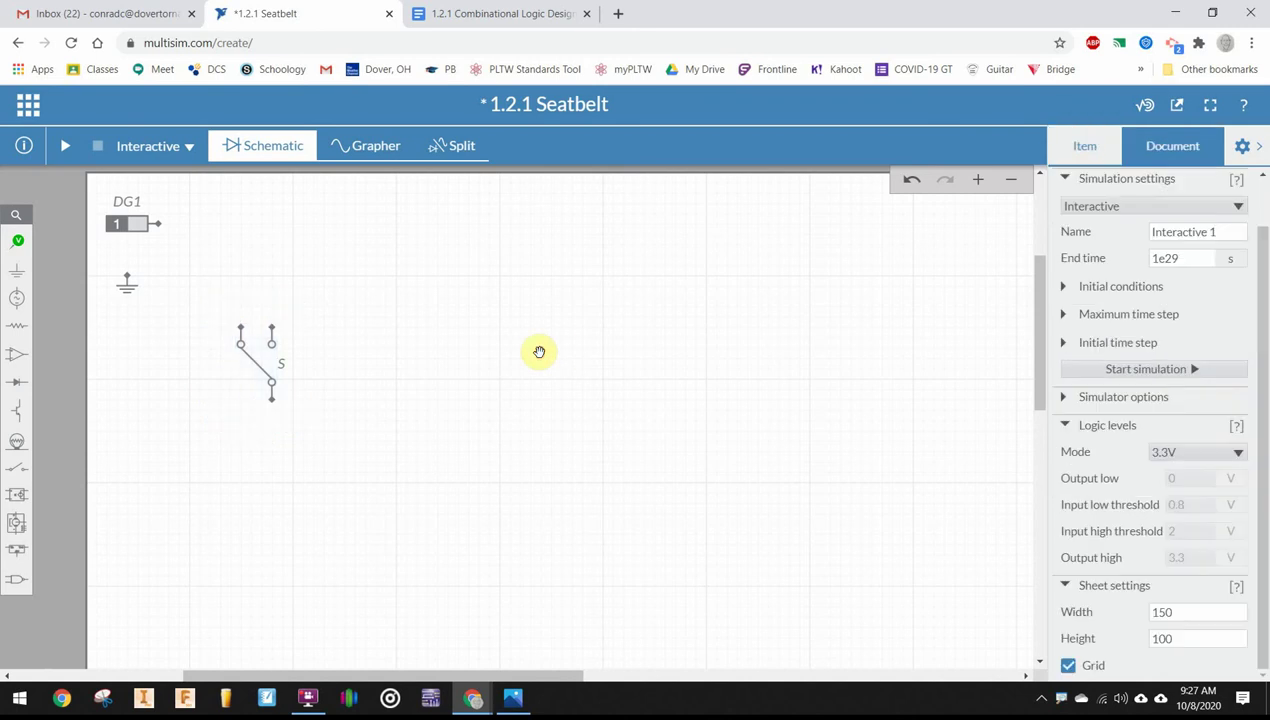
{"action": "left_click", "coordinate": [268, 352]}
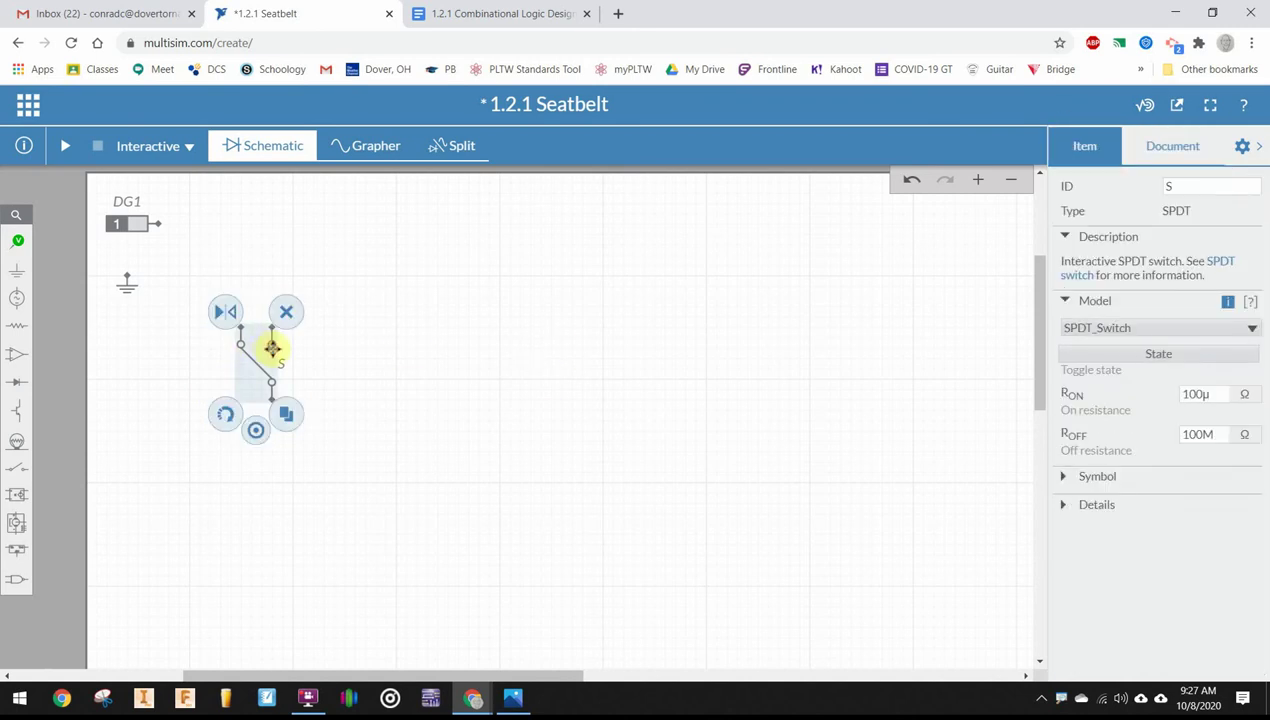
Duplicate switch S to its right and label the copy K
{"action": "left_click", "coordinate": [287, 416]}
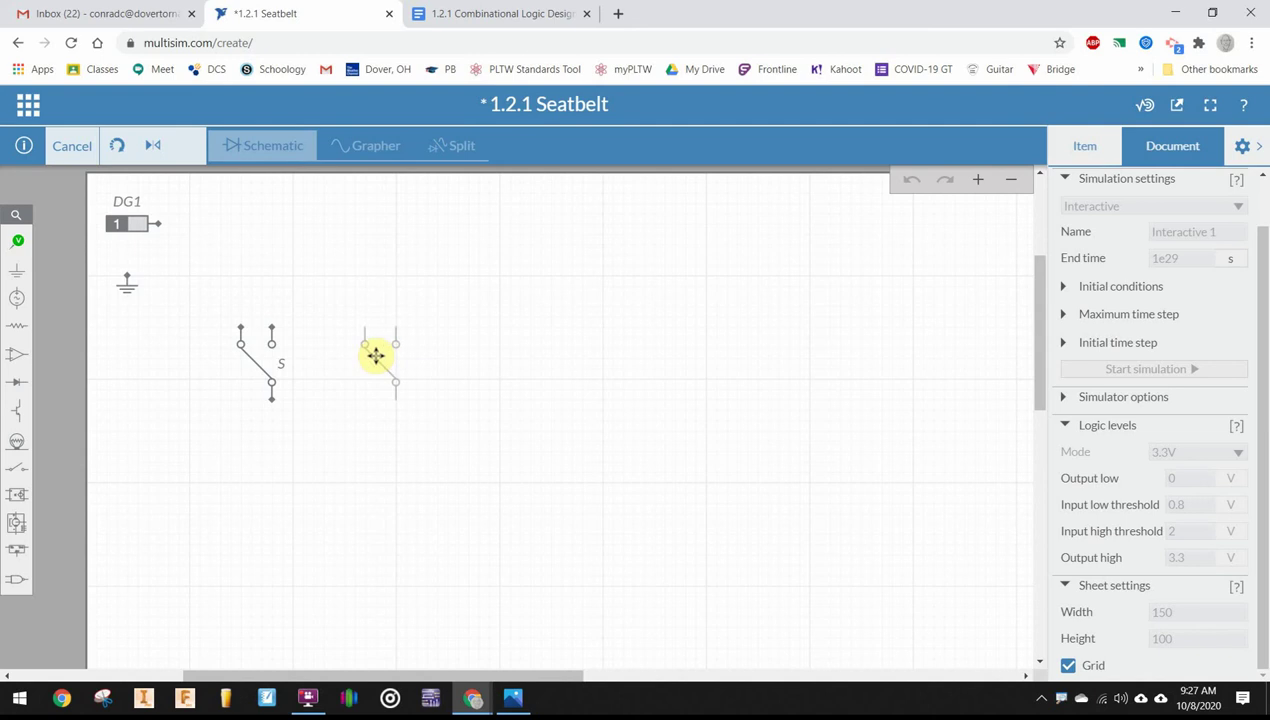
{"action": "left_click", "coordinate": [373, 354]}
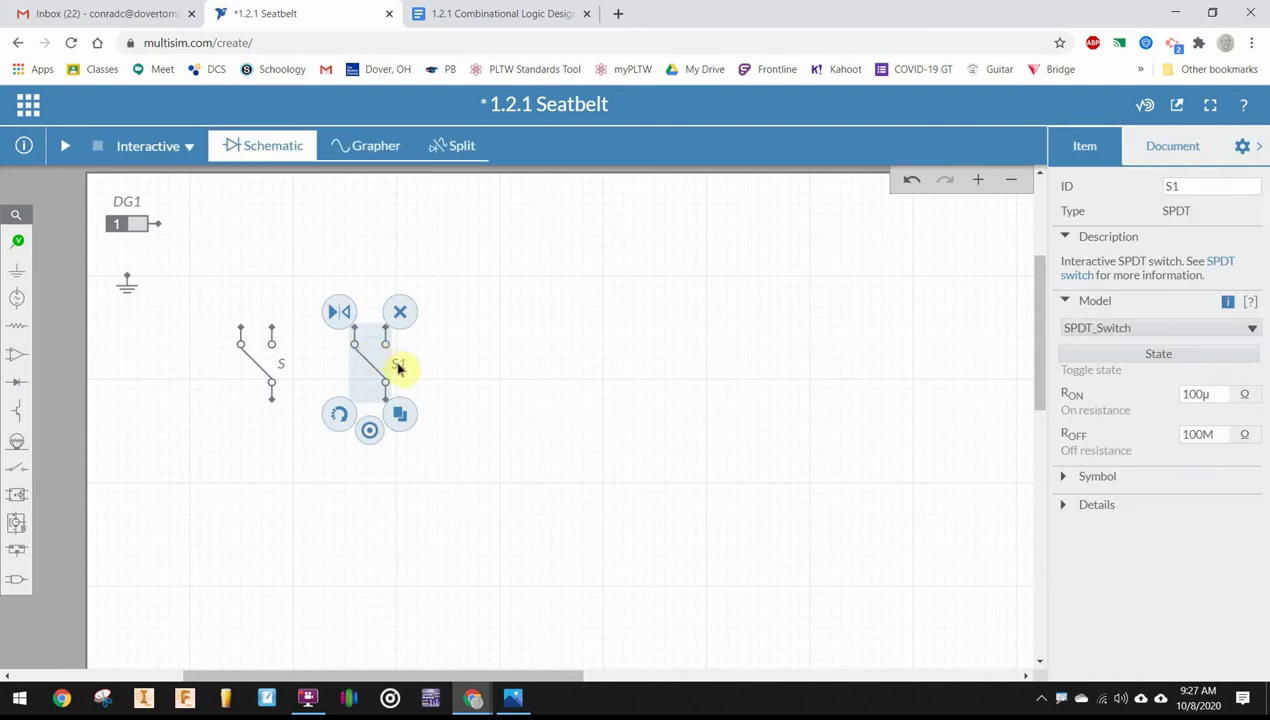
{"action": "double_click", "coordinate": [398, 364]}
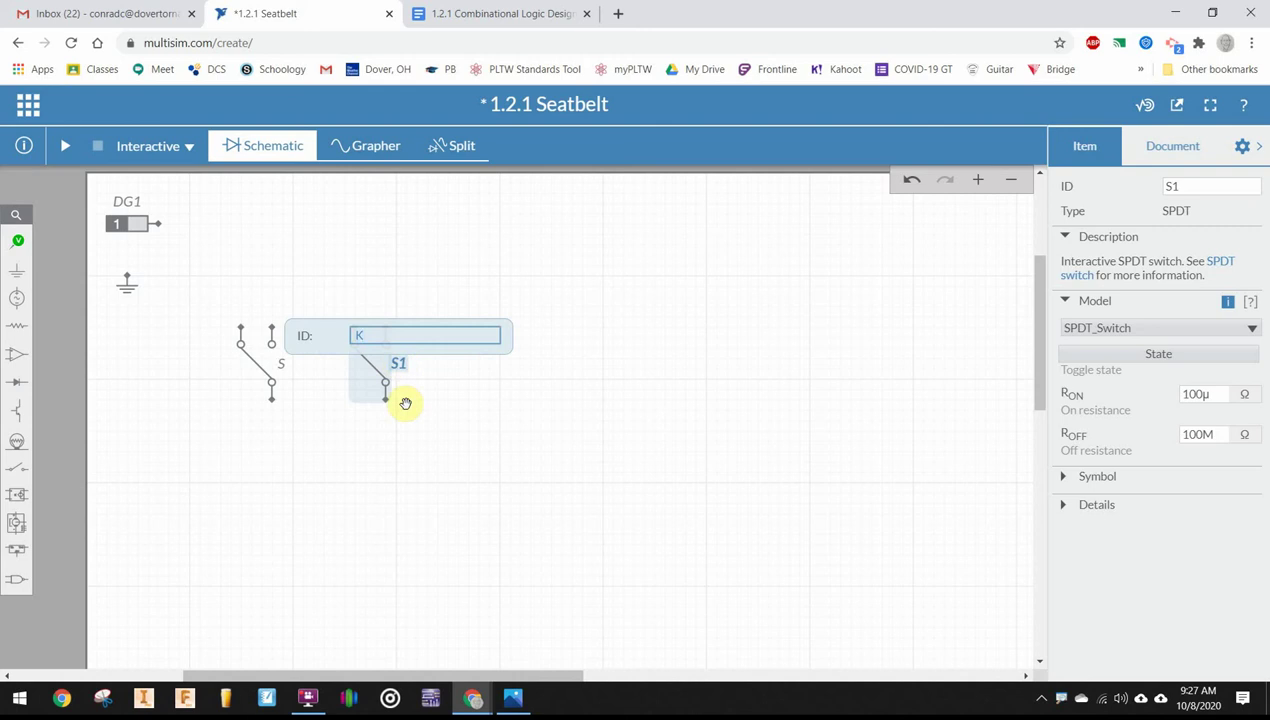
{"action": "left_click", "coordinate": [481, 445]}
Duplicate switch K to its right and label the copy D
{"action": "left_click", "coordinate": [376, 368]}
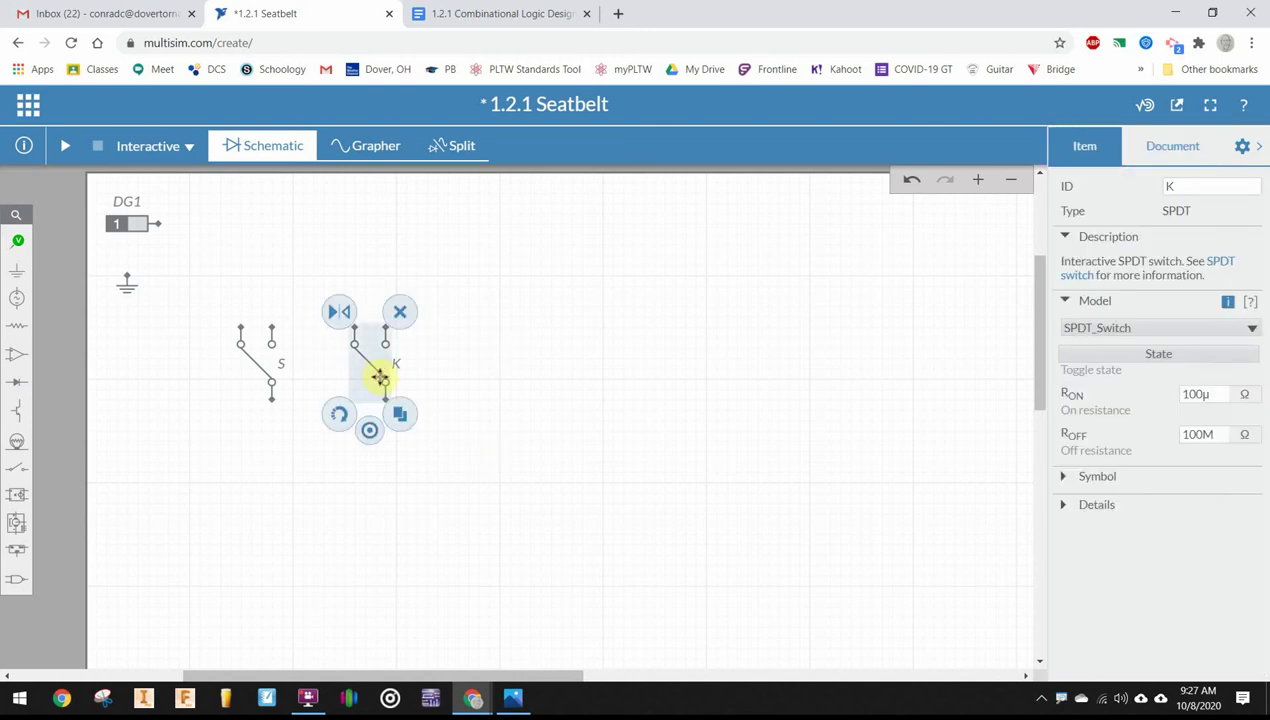
{"action": "left_click", "coordinate": [402, 420]}
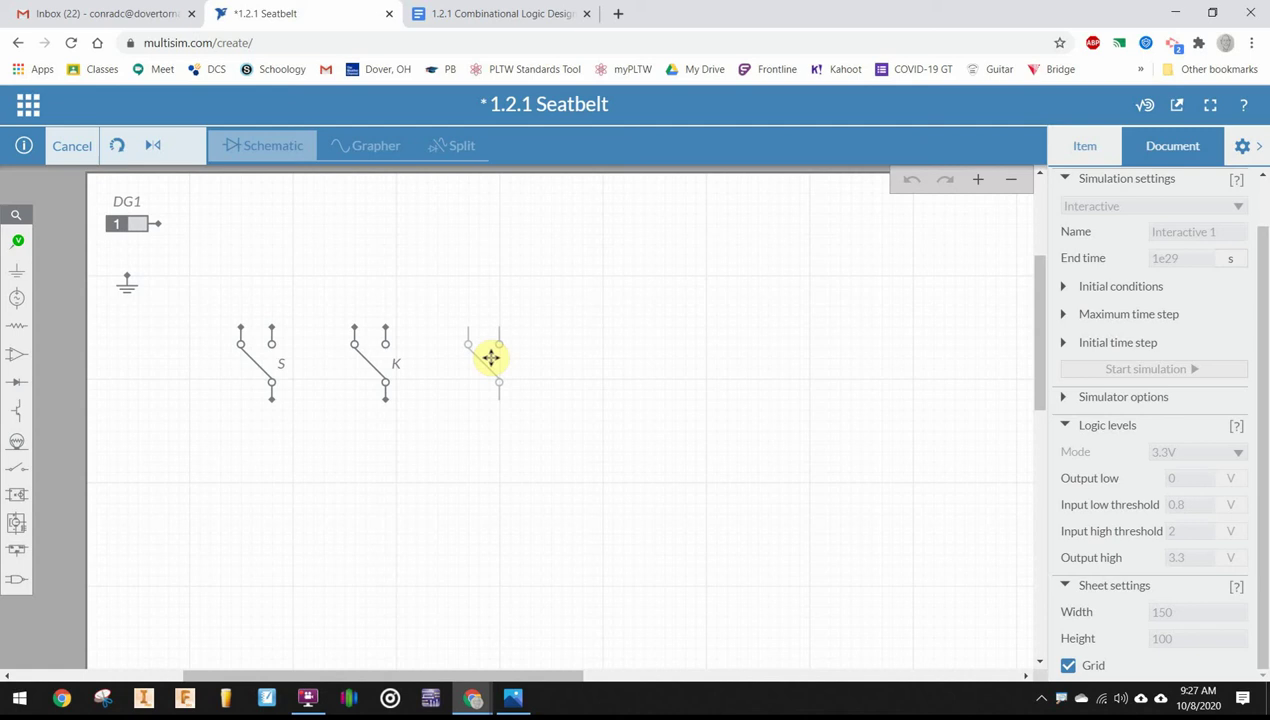
{"action": "left_click", "coordinate": [491, 355]}
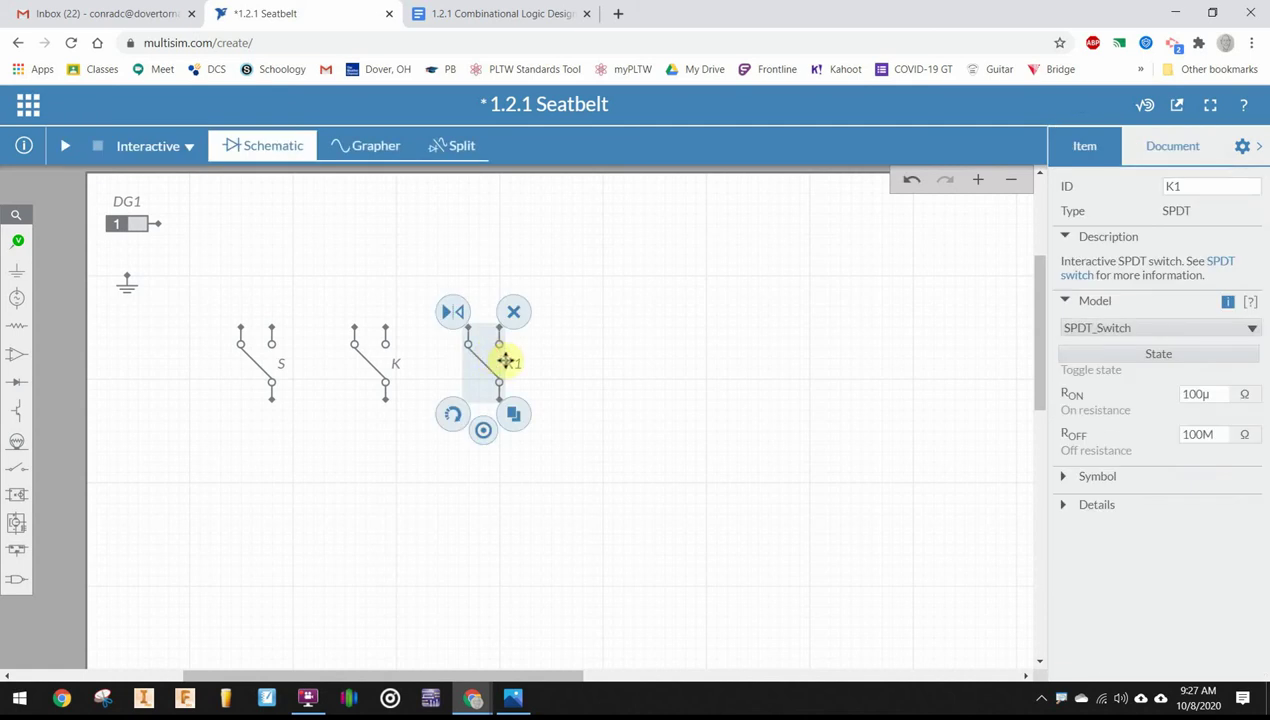
{"action": "double_click", "coordinate": [512, 364]}
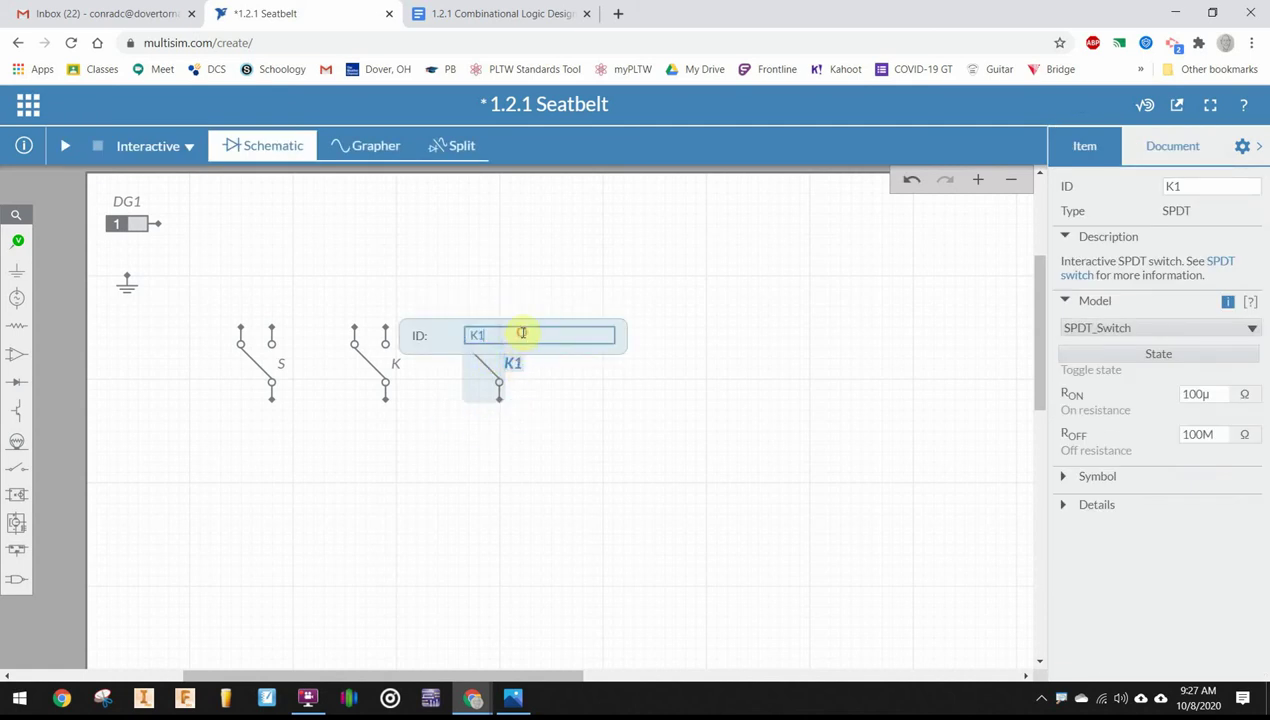
{"action": "key", "text": "BackSpace"}
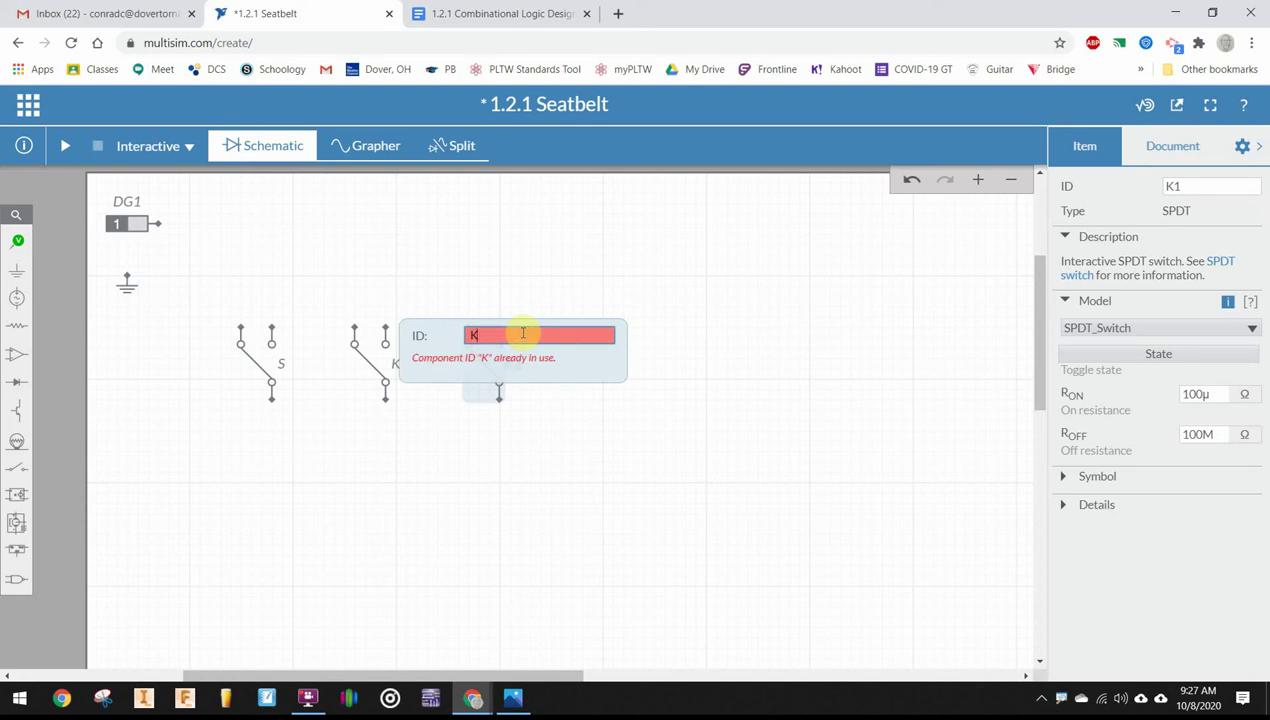
{"action": "key", "text": "BackSpace"}
{"action": "type", "text": "D"}
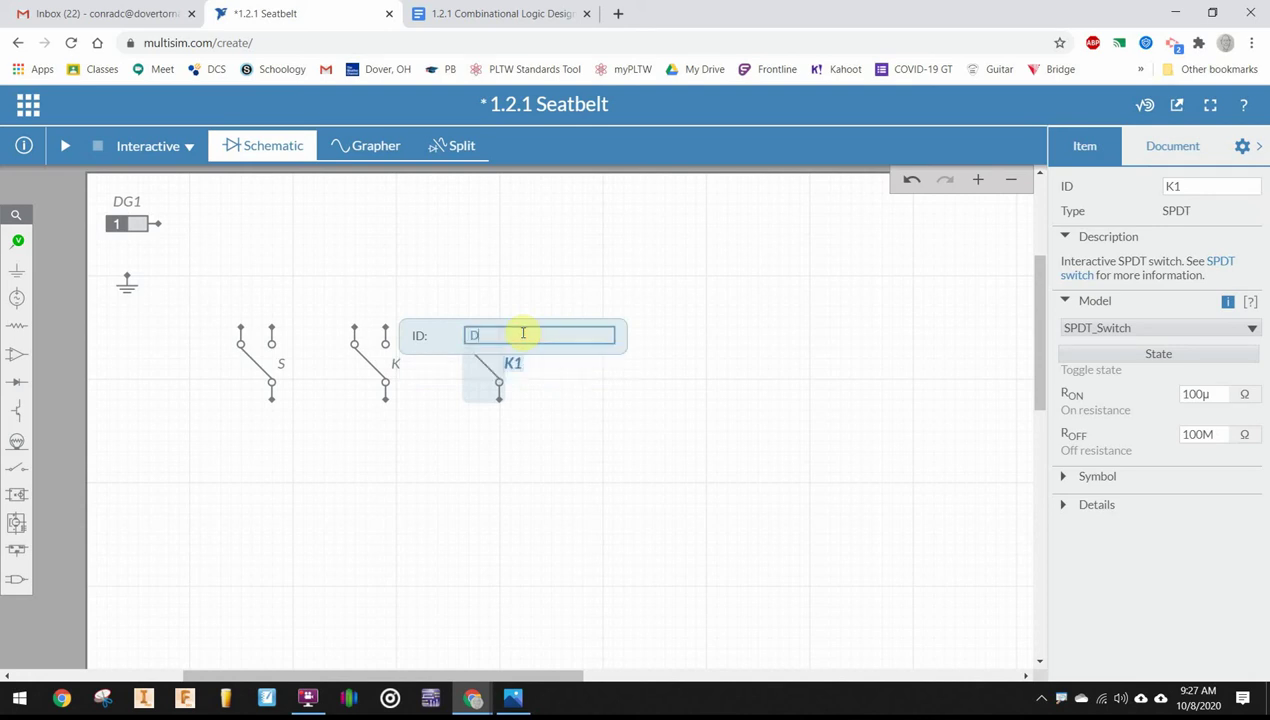
{"action": "left_click", "coordinate": [634, 552]}
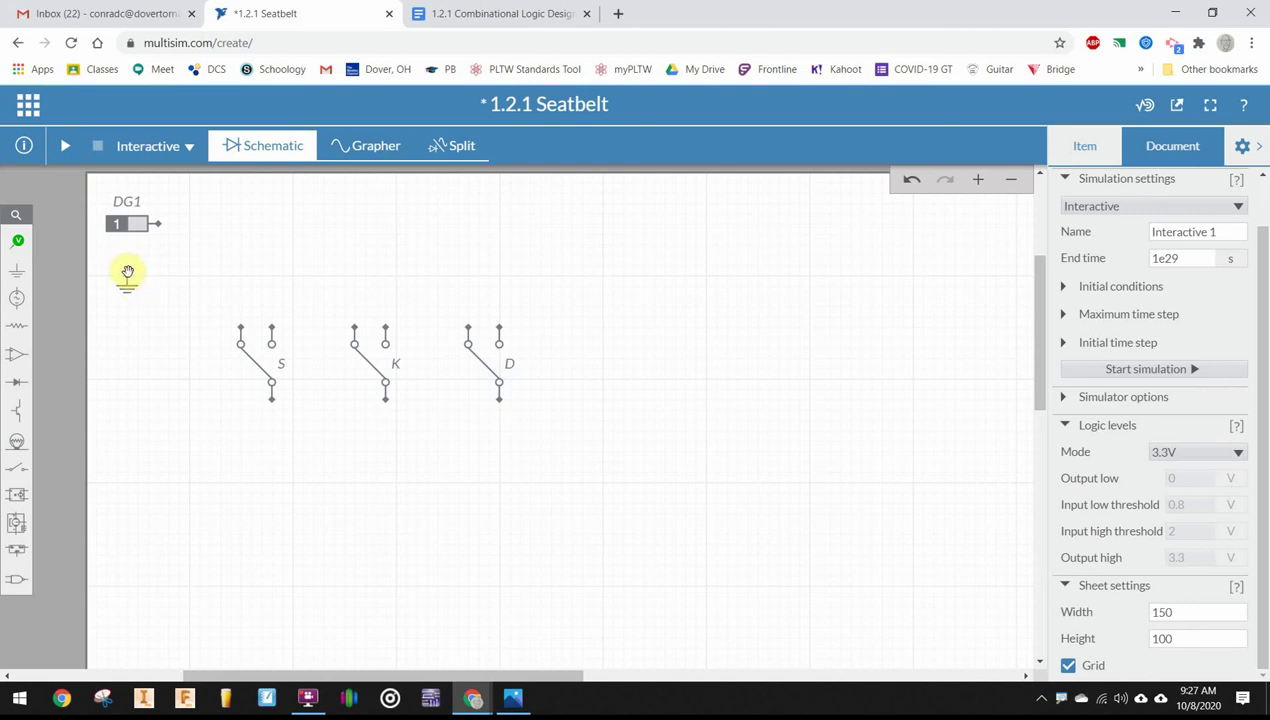
Wire ground net 0 to the upper-left pins of switches D, K and S
{"action": "left_click", "coordinate": [127, 273]}
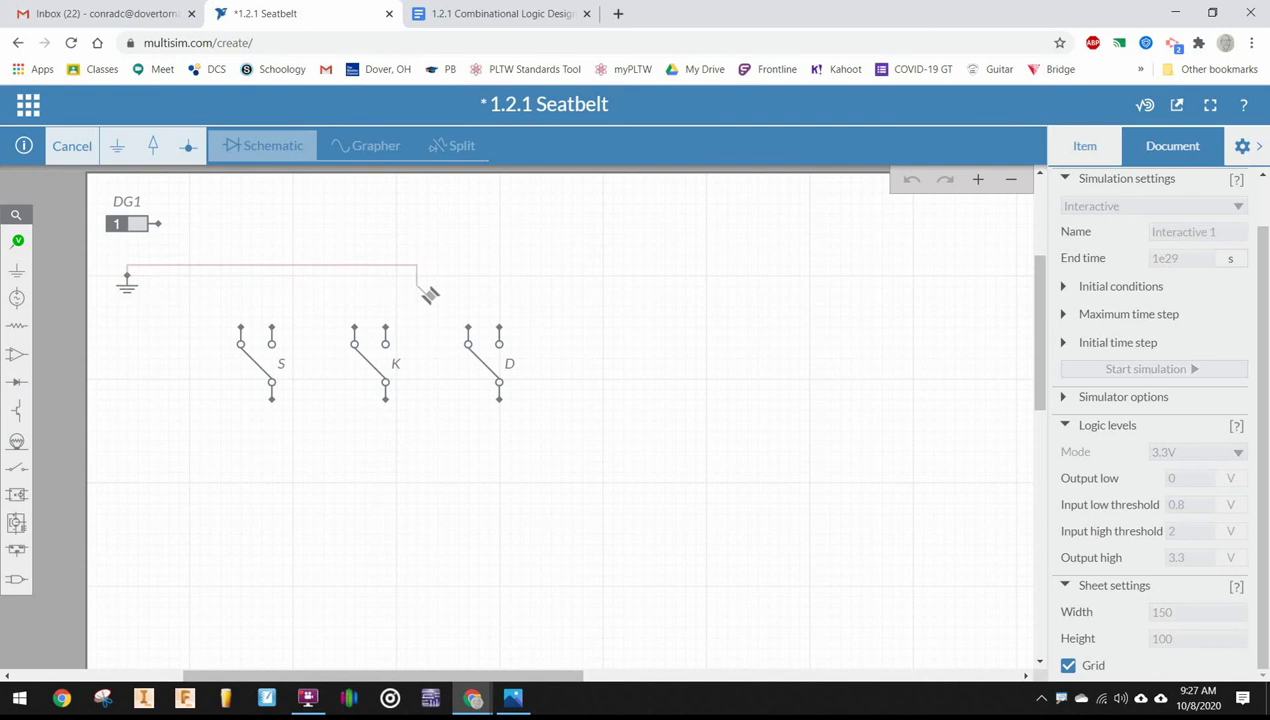
{"action": "left_click", "coordinate": [470, 330]}
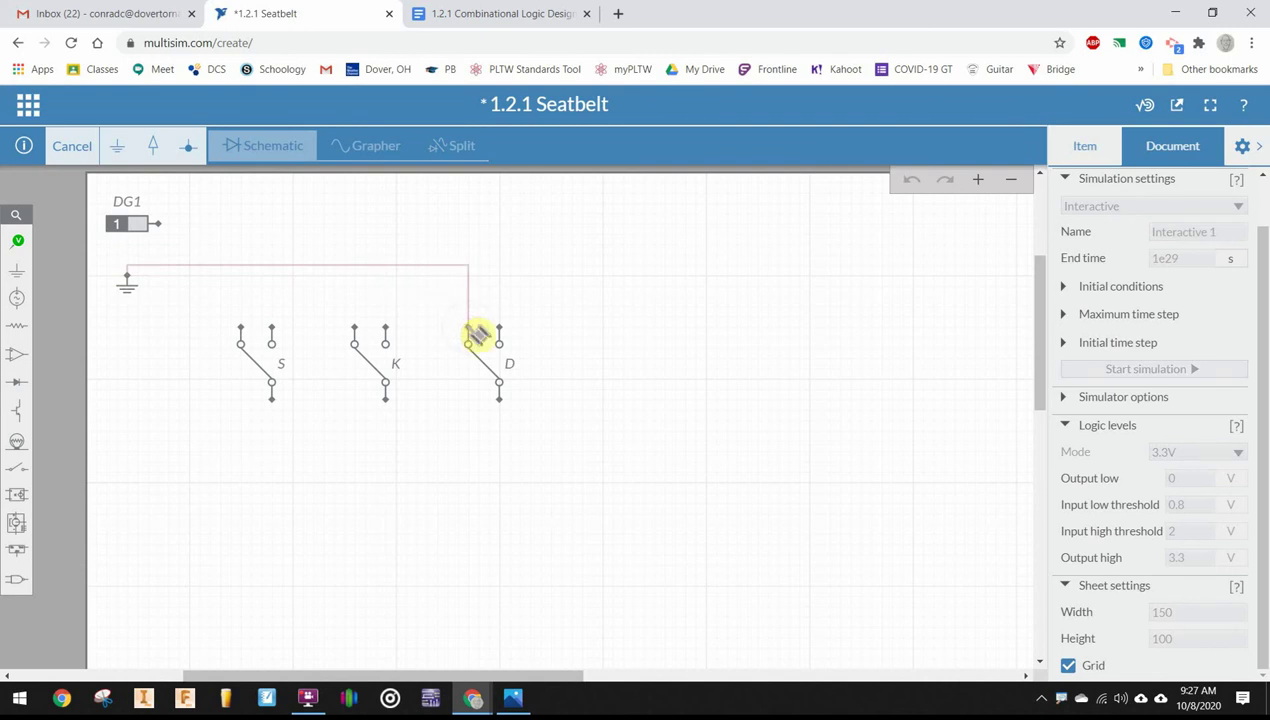
{"action": "left_click", "coordinate": [355, 327]}
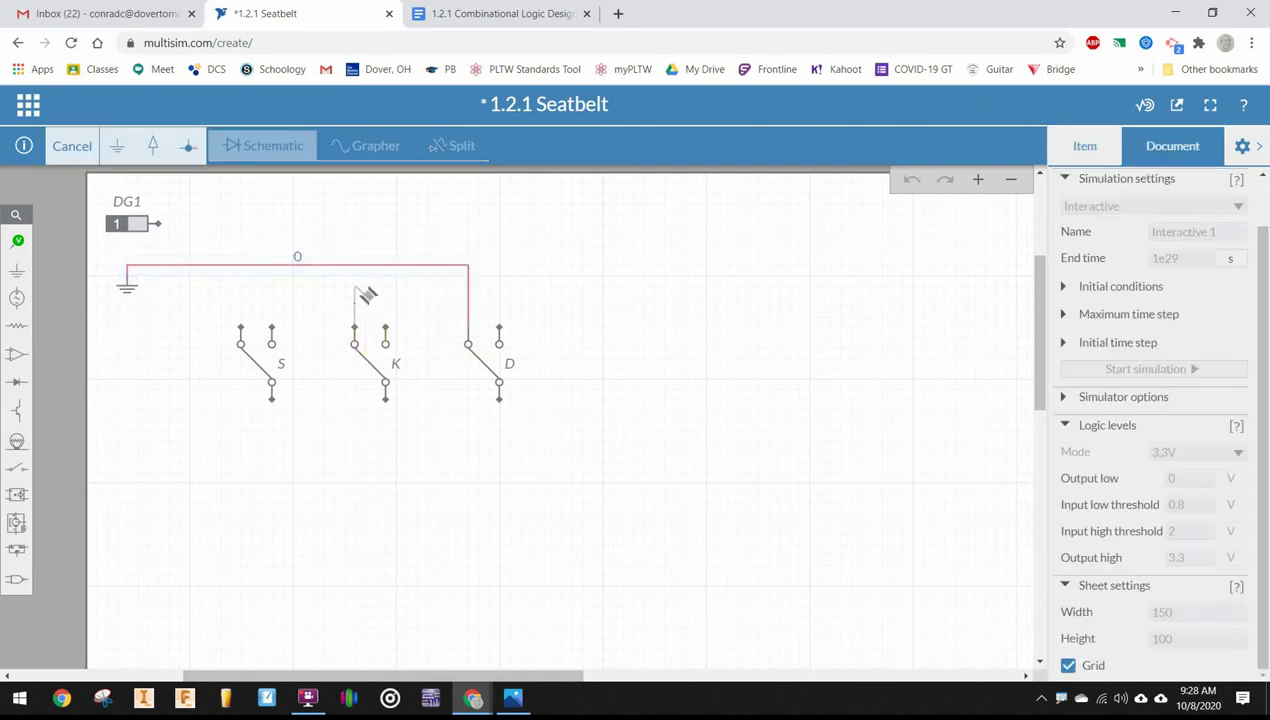
{"action": "left_click", "coordinate": [358, 272]}
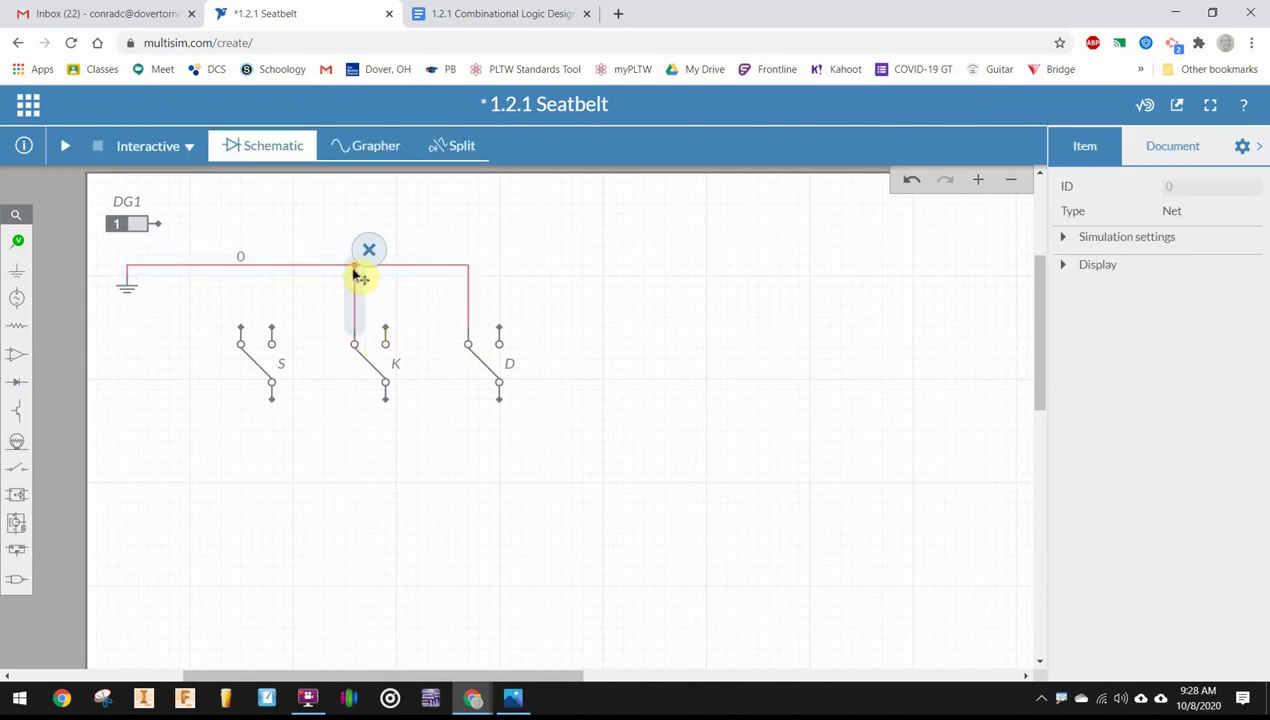
{"action": "left_click", "coordinate": [240, 327]}
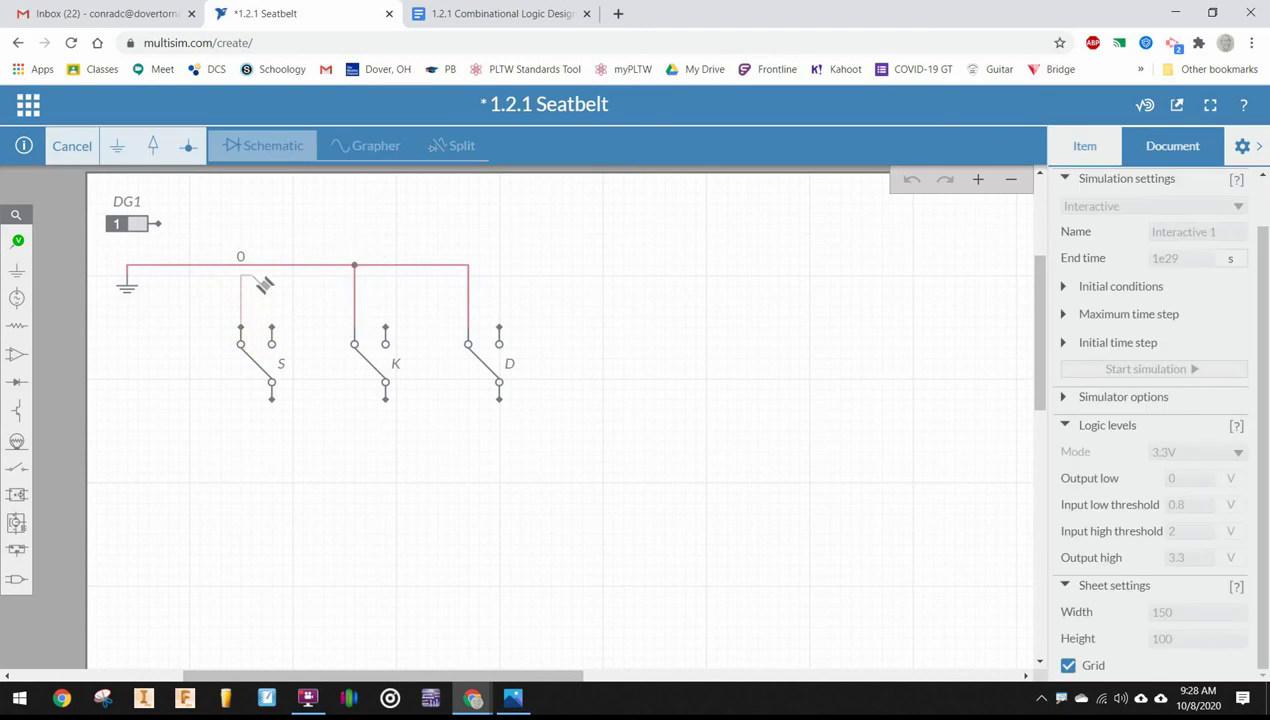
{"action": "left_click", "coordinate": [247, 272]}
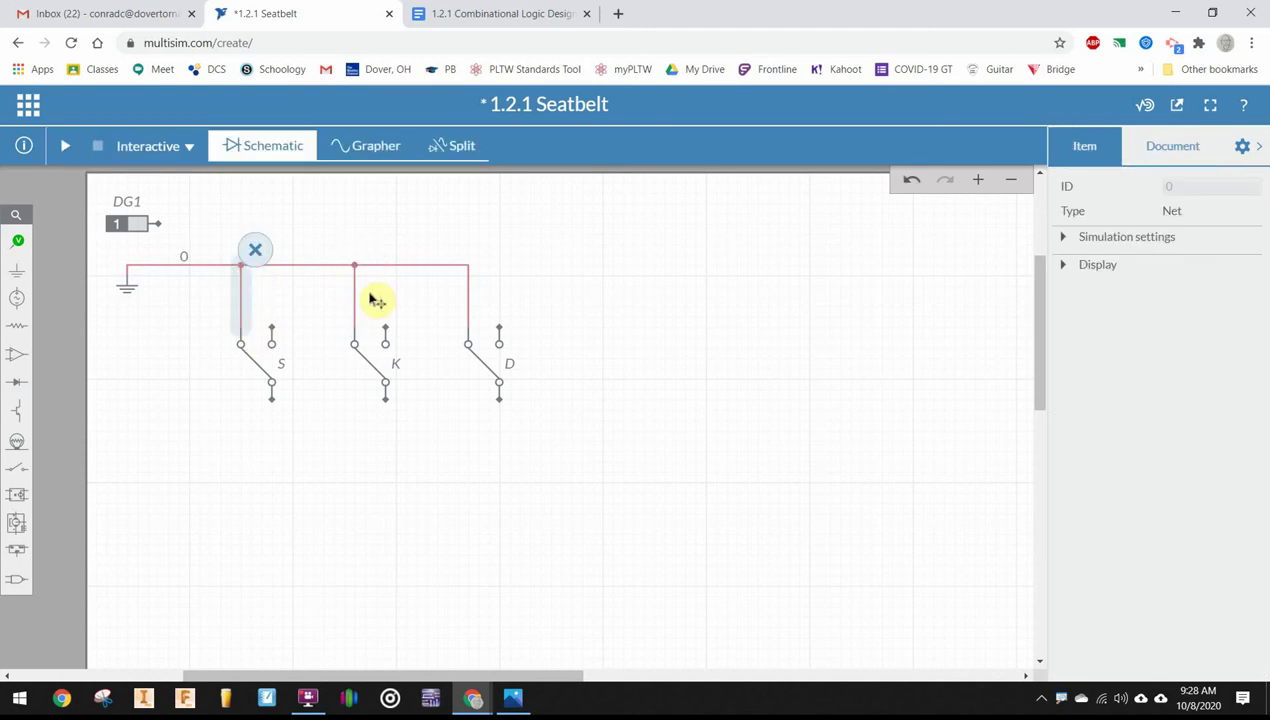
Wire DG1's output net 1 to the upper-right pins of switches D, K and S
{"action": "left_click", "coordinate": [158, 221]}
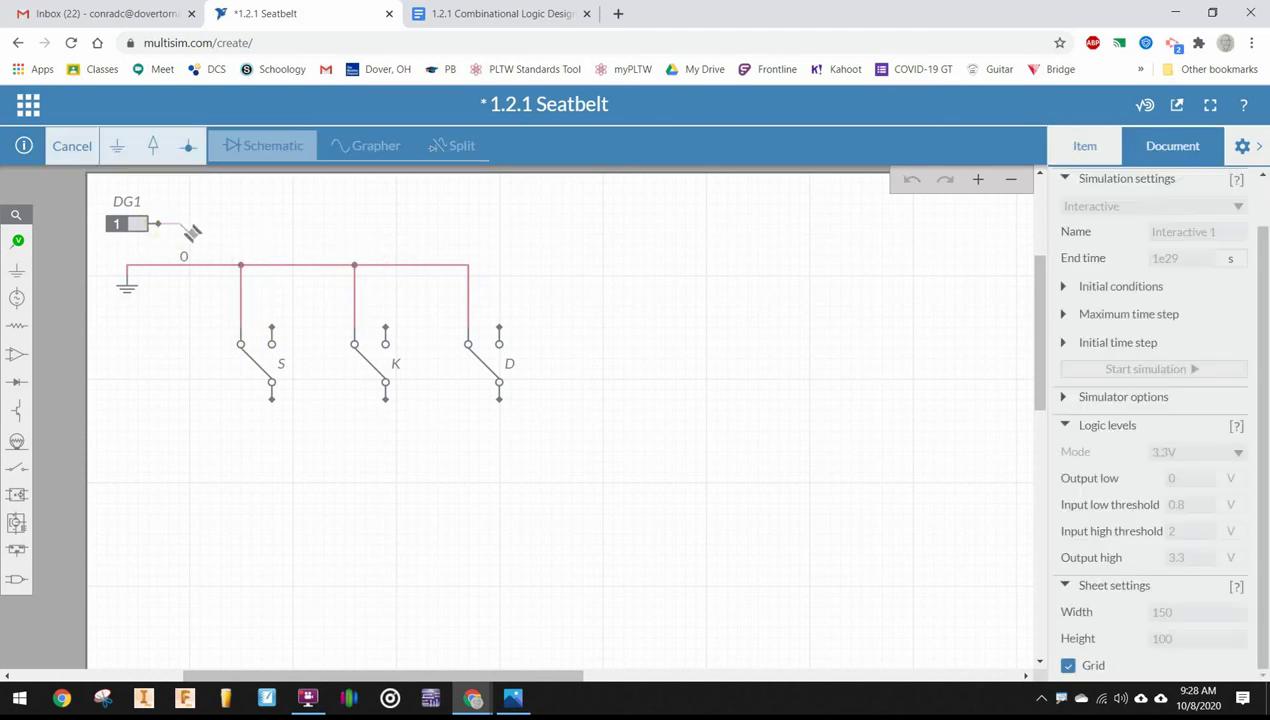
{"action": "left_click", "coordinate": [499, 329]}
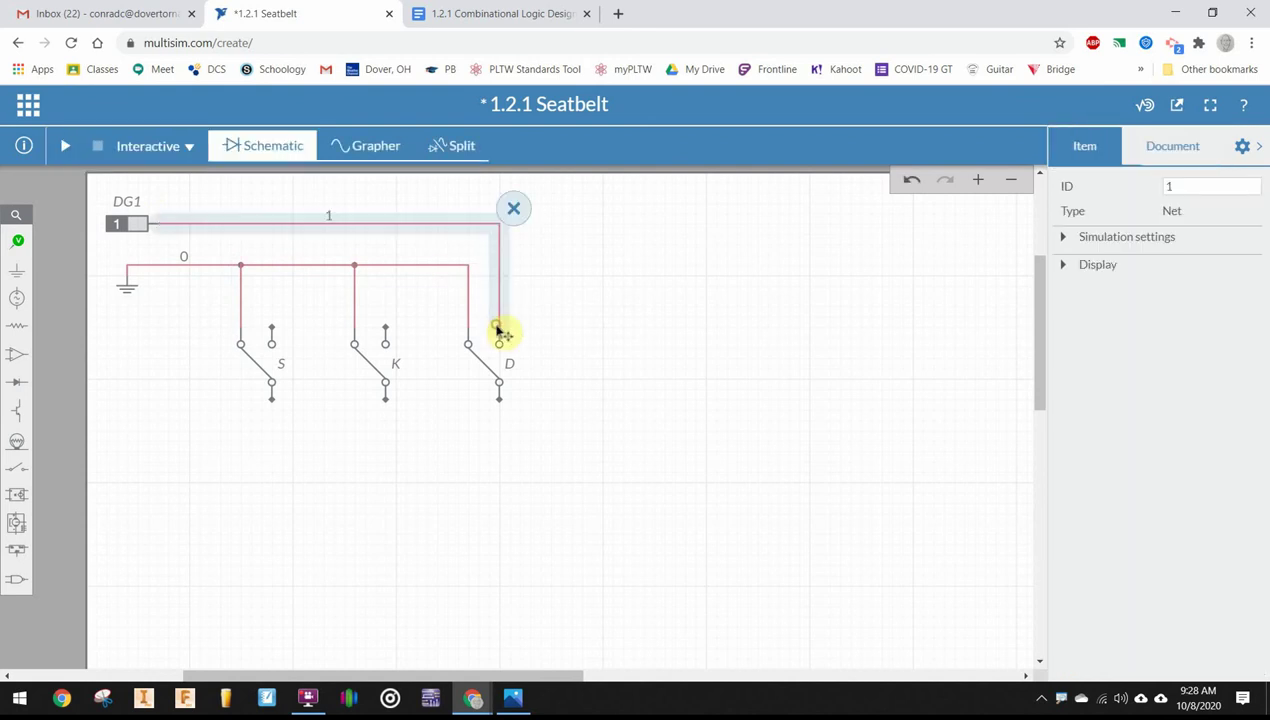
{"action": "left_click", "coordinate": [386, 328]}
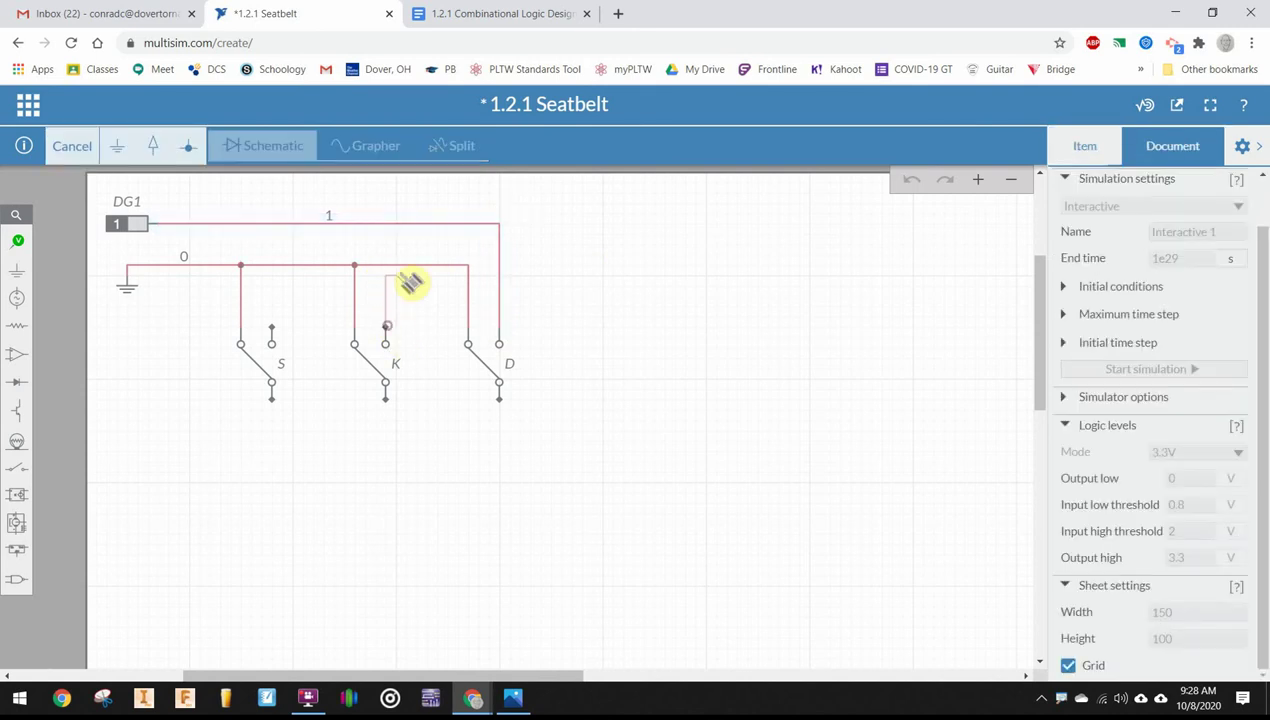
{"action": "left_click", "coordinate": [389, 228]}
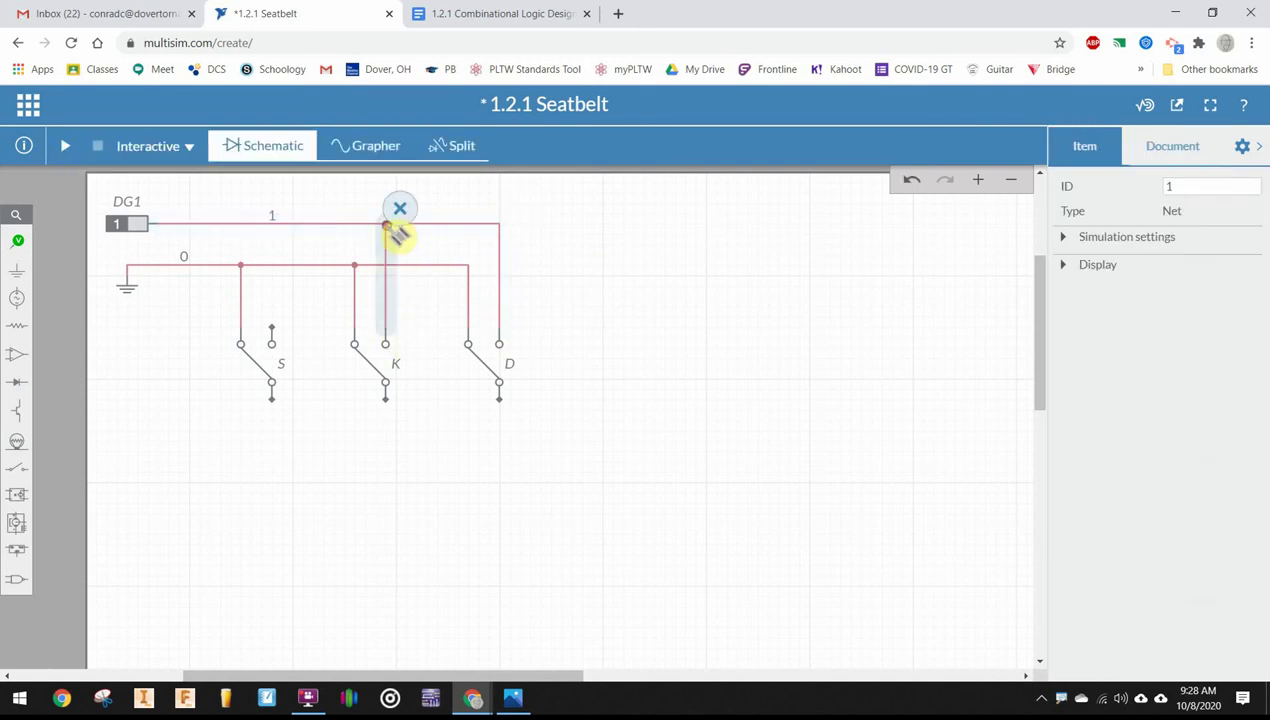
{"action": "left_click", "coordinate": [272, 331]}
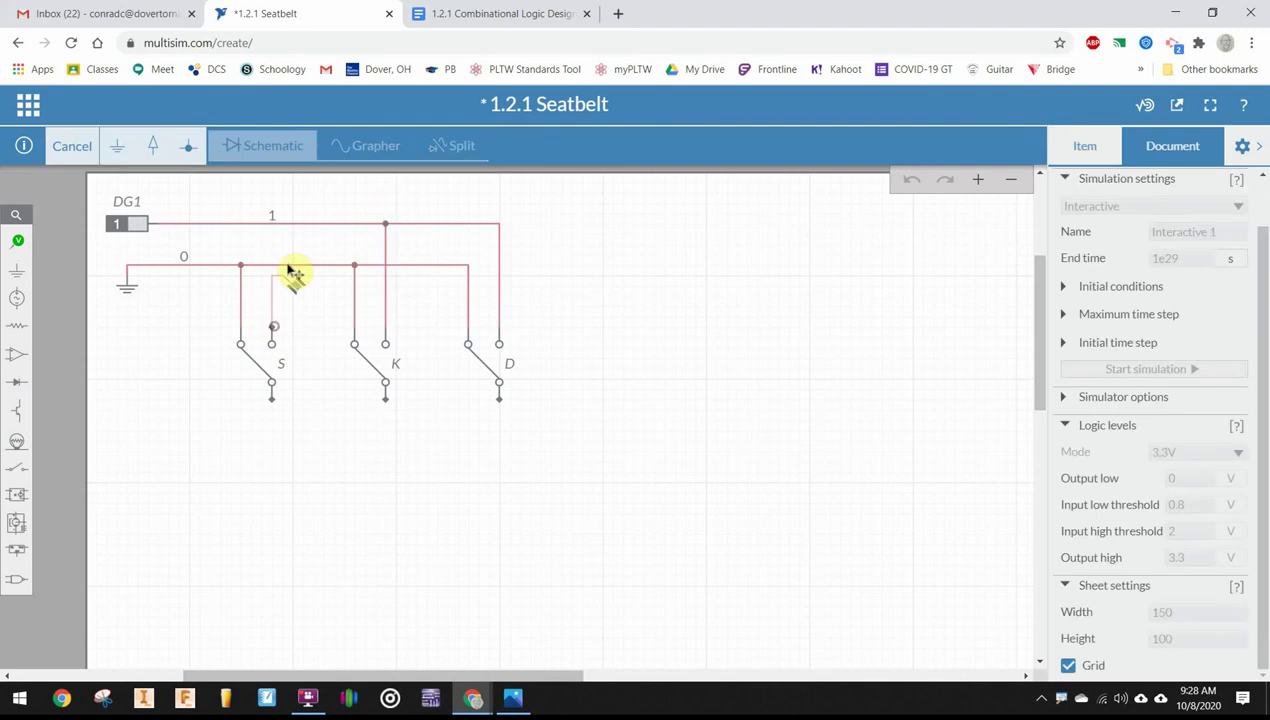
{"action": "left_click", "coordinate": [276, 230]}
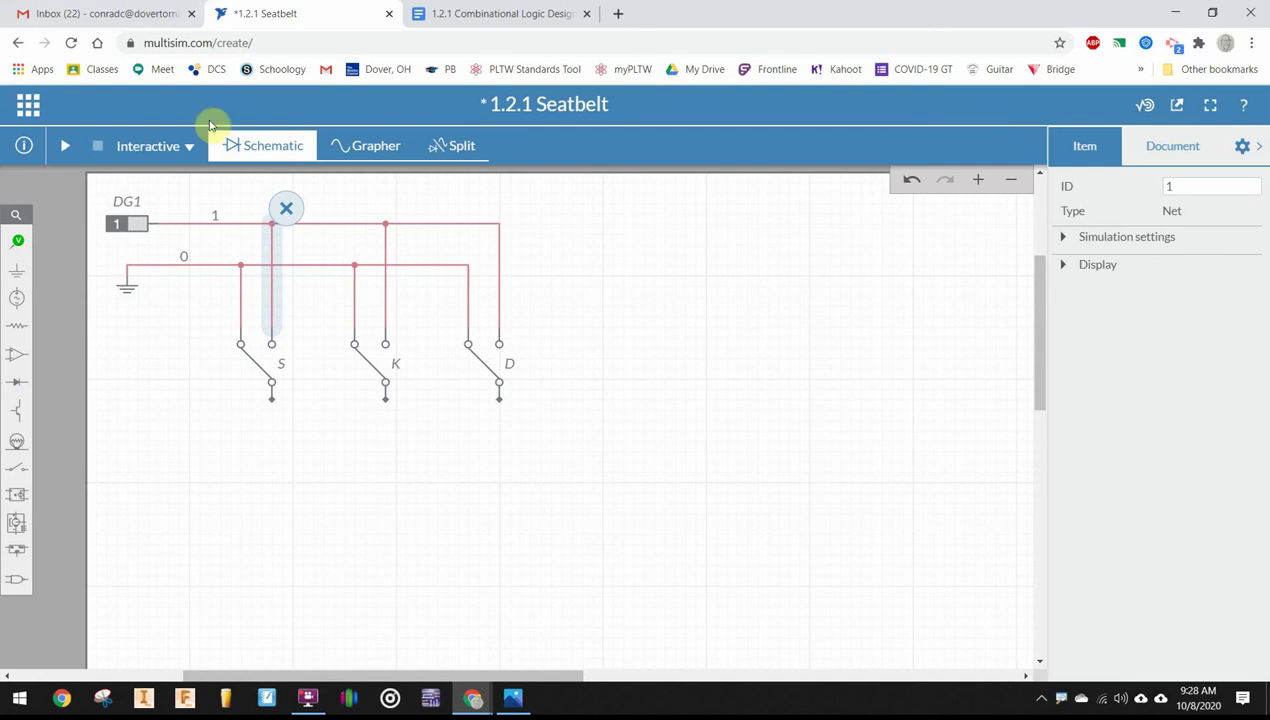
Place inverter U1 below switch S and rotate it to stand vertically
{"action": "left_click", "coordinate": [15, 583]}
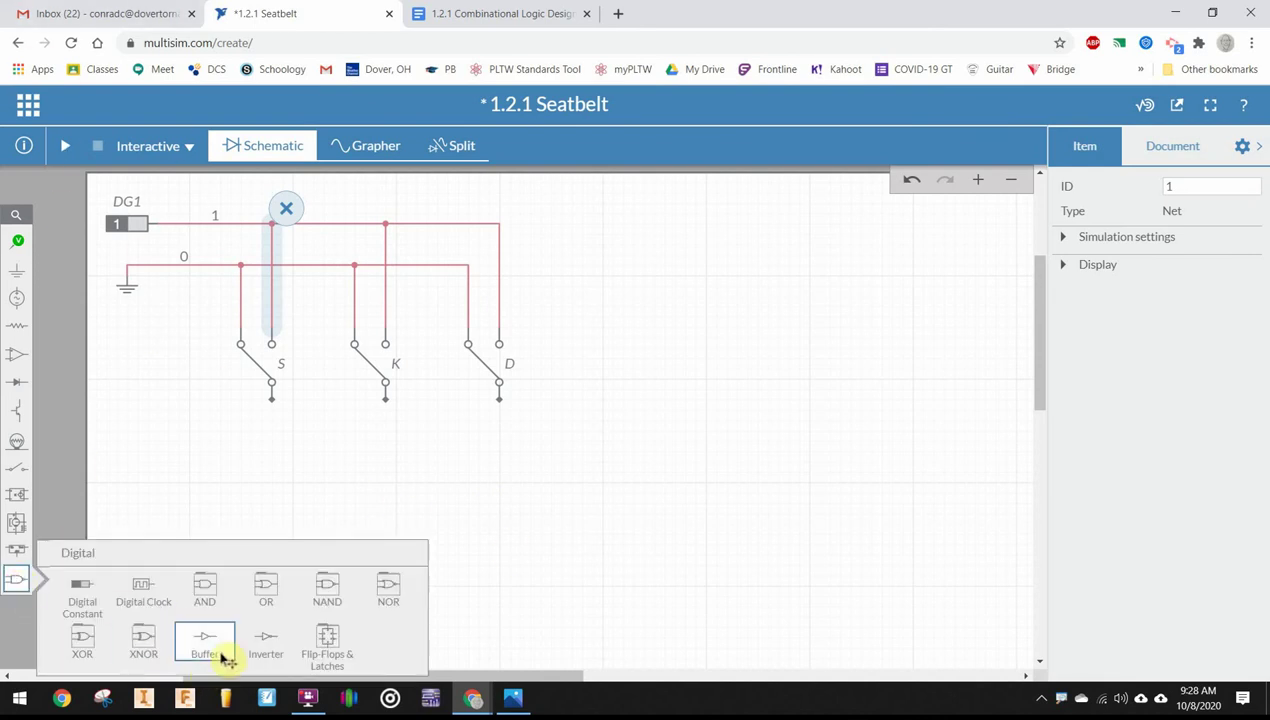
{"action": "left_click", "coordinate": [266, 645]}
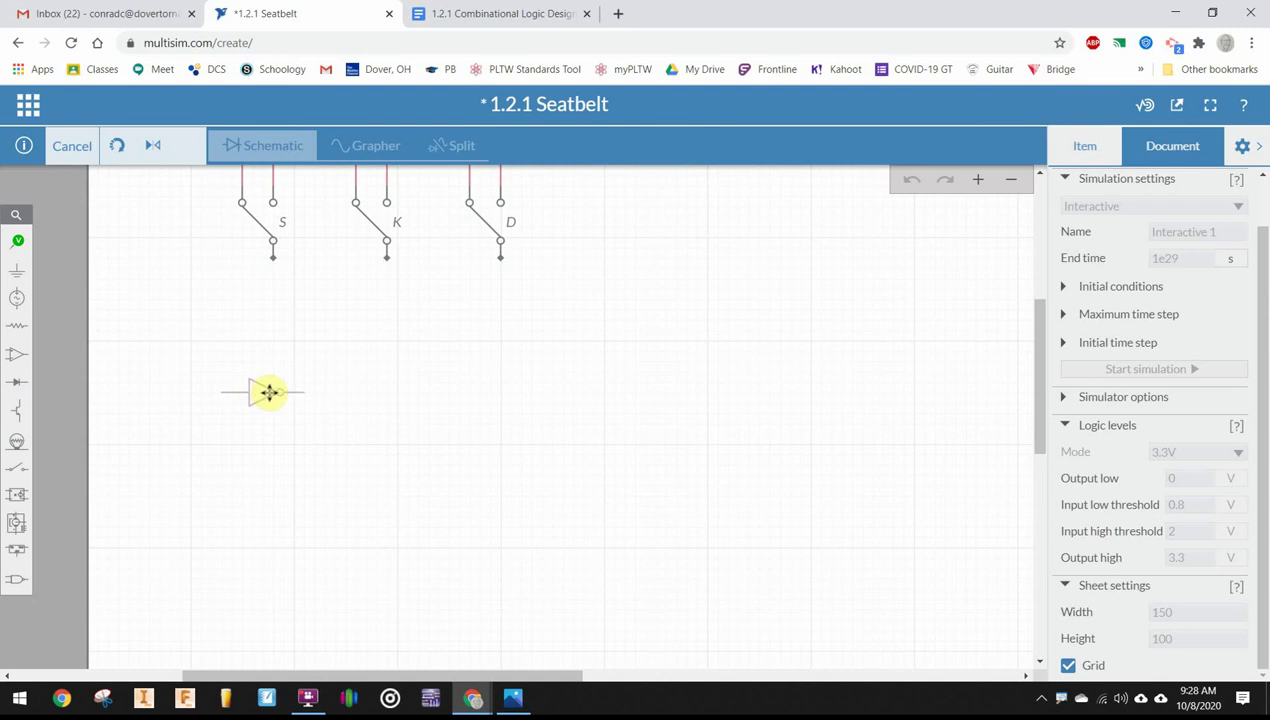
{"action": "left_click", "coordinate": [274, 389]}
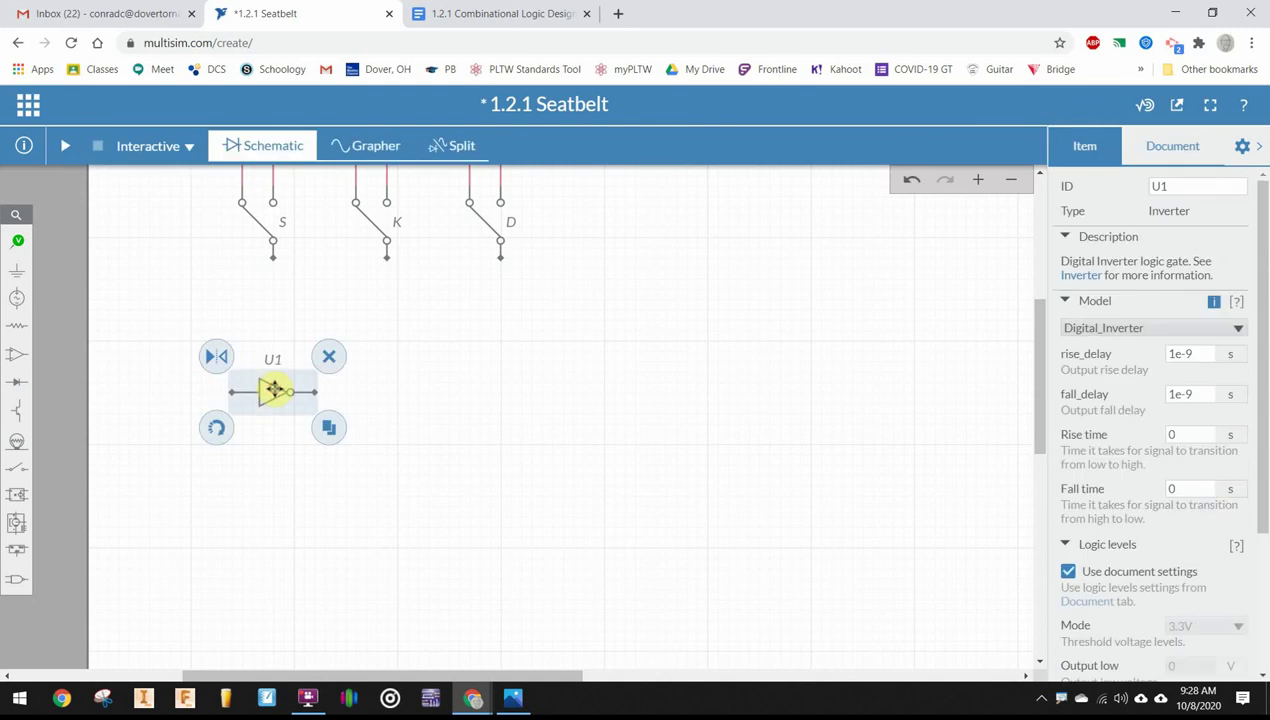
{"action": "left_click", "coordinate": [216, 428]}
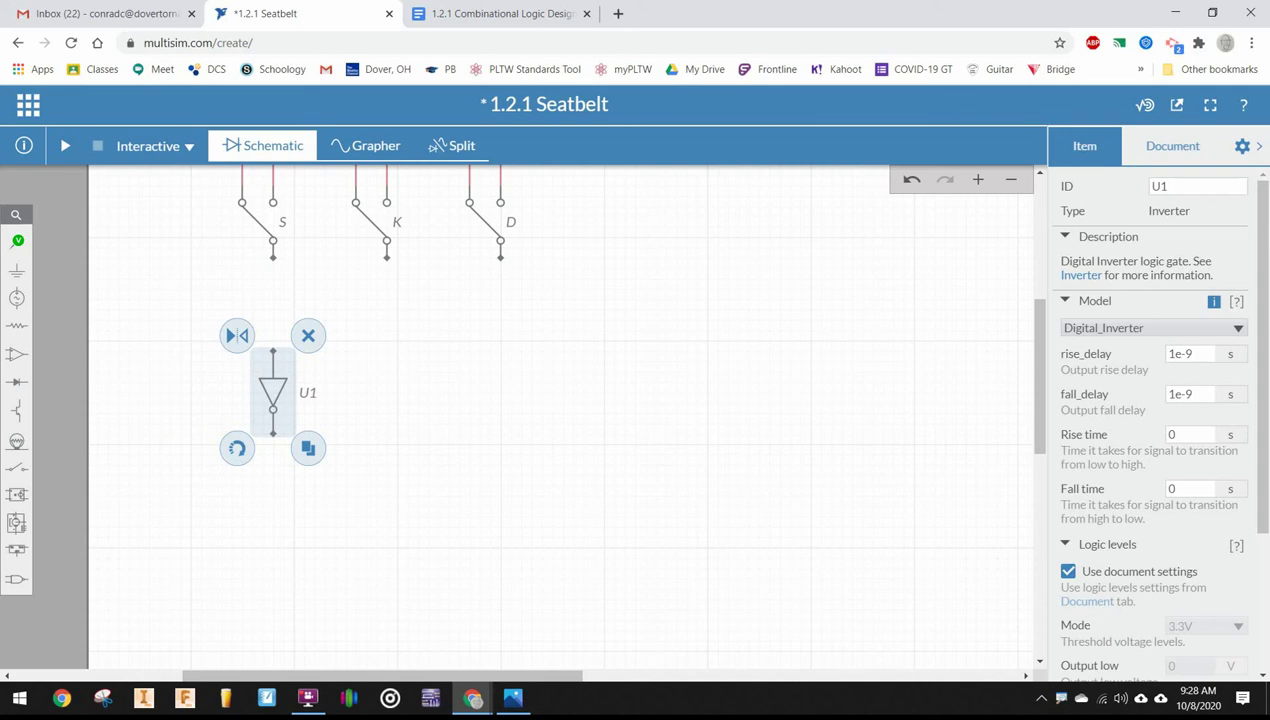
{"action": "left_click", "coordinate": [496, 474]}
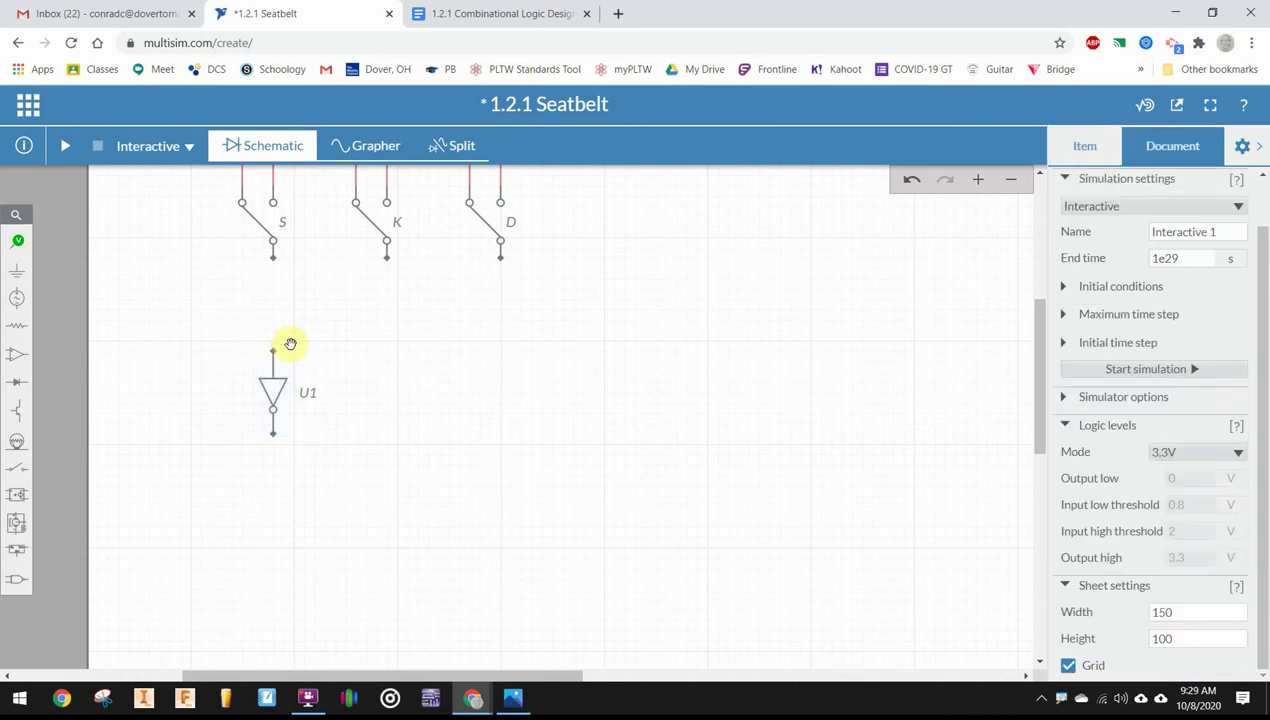
Wire switch S's bottom terminal to U1's input, creating net 2
{"action": "left_click", "coordinate": [273, 259]}
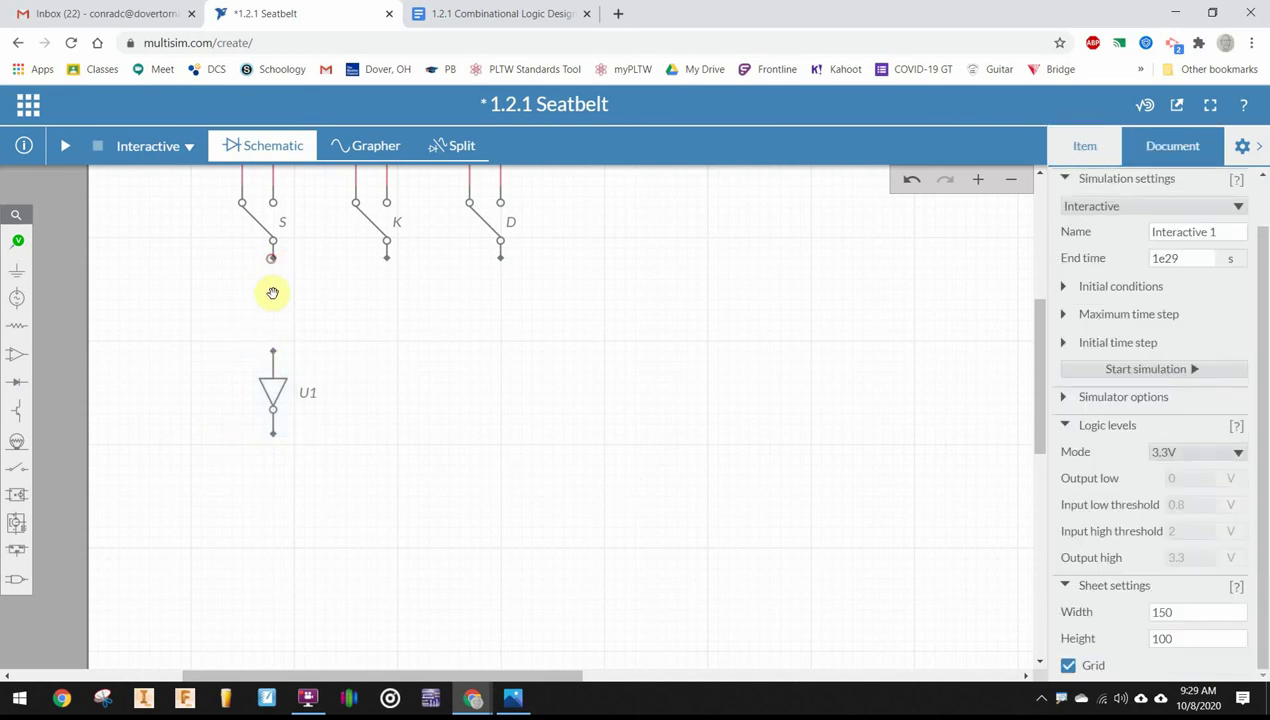
{"action": "left_click_drag", "start_coordinate": [273, 258], "coordinate": [297, 318]}
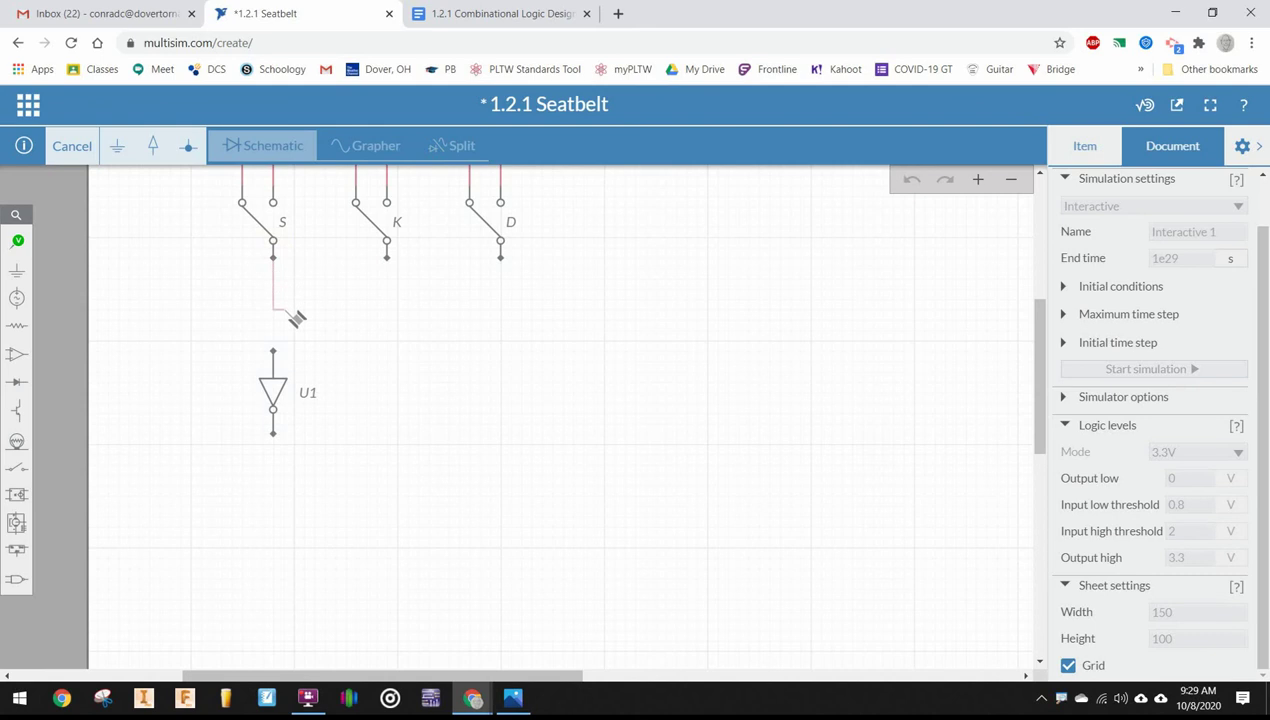
{"action": "left_click", "coordinate": [280, 357]}
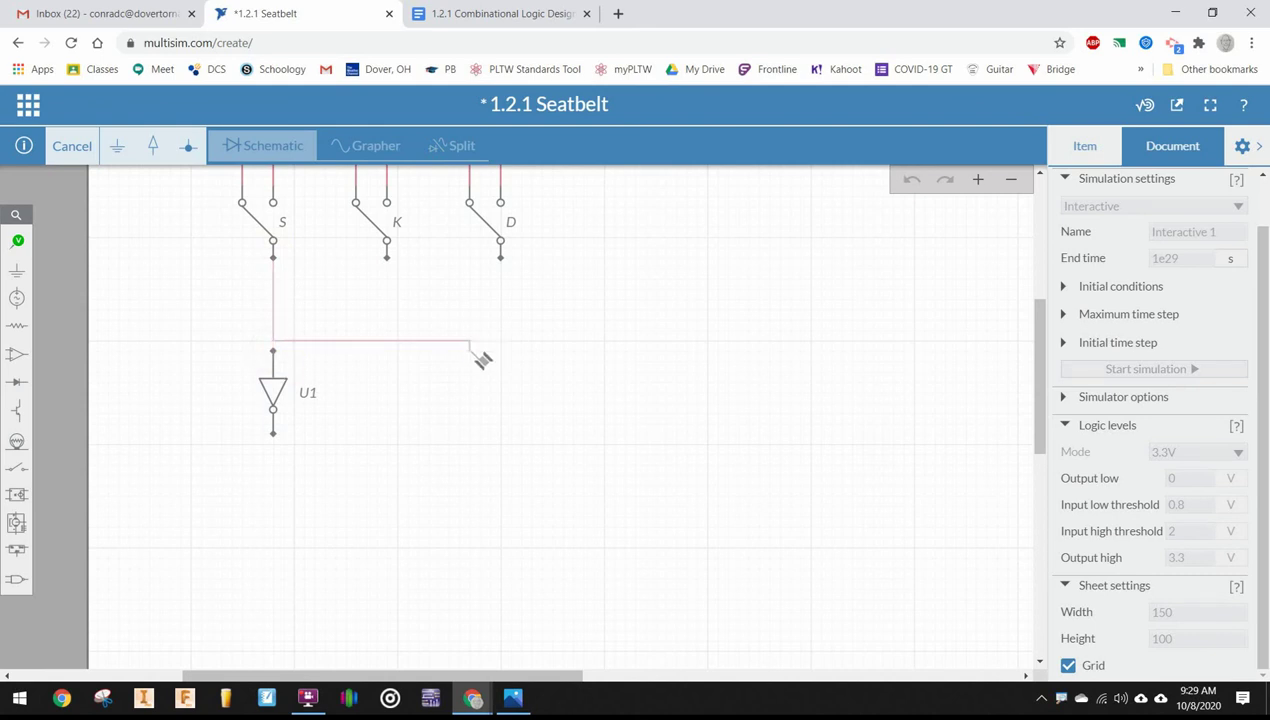
{"action": "left_click", "coordinate": [276, 358]}
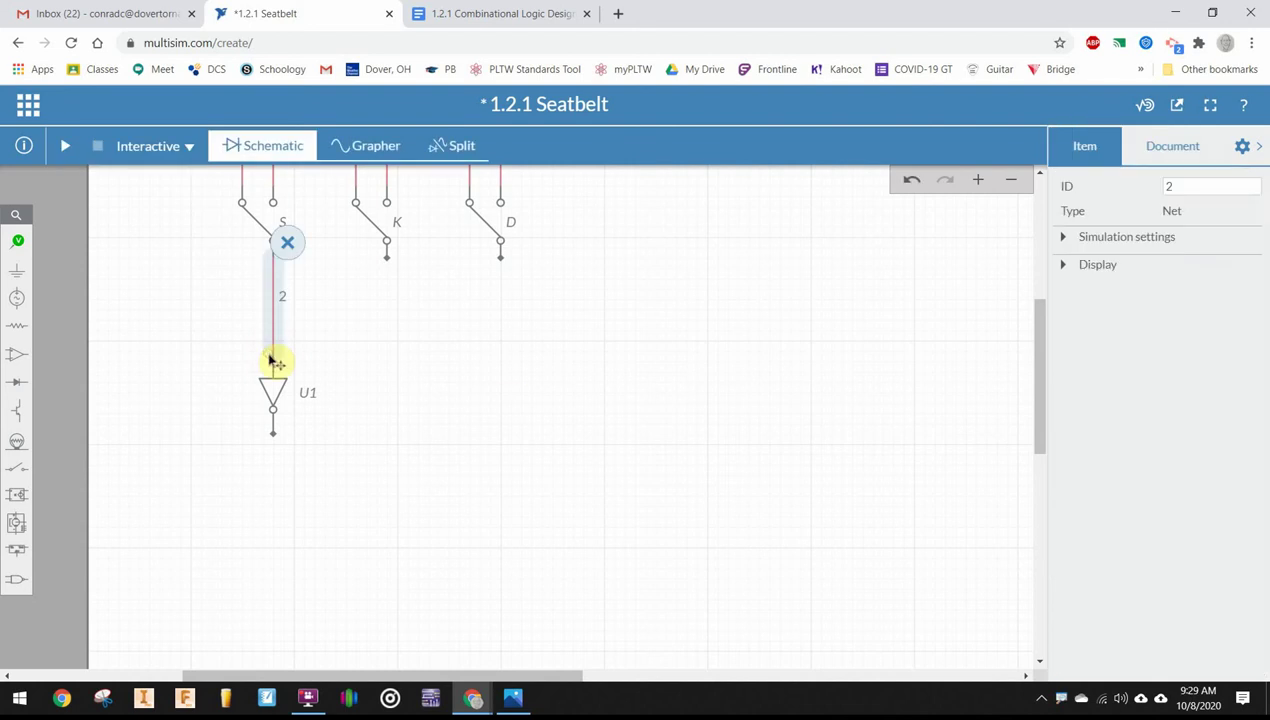
{"action": "left_click", "coordinate": [510, 363]}
{"action": "scroll", "coordinate": [411, 433], "scroll_direction": "down", "scroll_amount": 1}
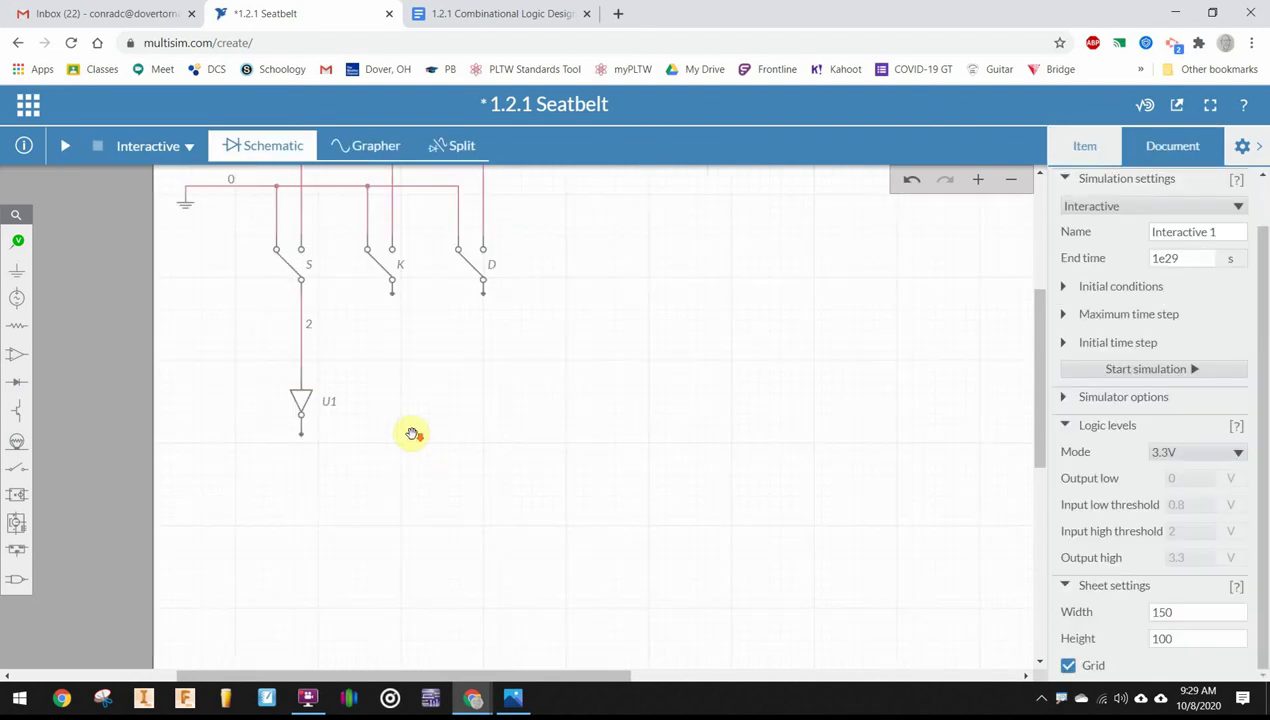
{"action": "scroll", "coordinate": [411, 433], "scroll_direction": "up", "scroll_amount": 1}
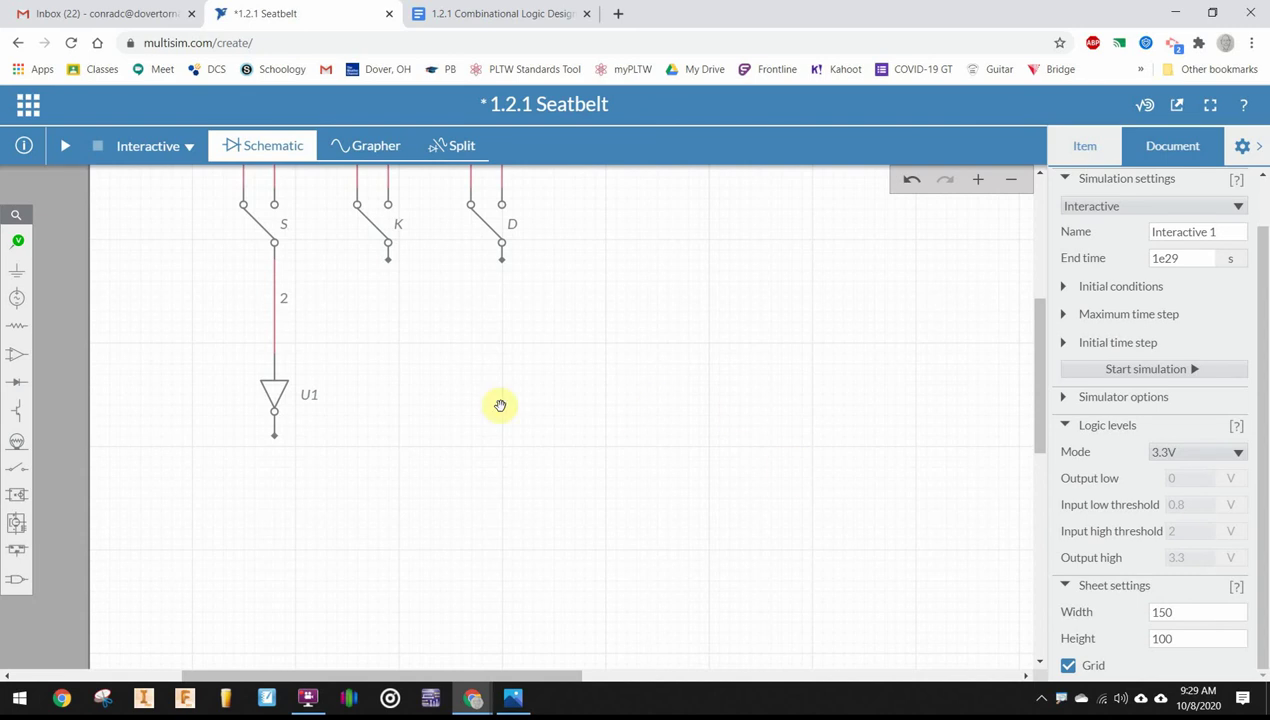
{"action": "scroll", "coordinate": [459, 388], "scroll_direction": "up", "scroll_amount": 2}
{"action": "scroll", "coordinate": [459, 388], "scroll_direction": "down", "scroll_amount": 3}
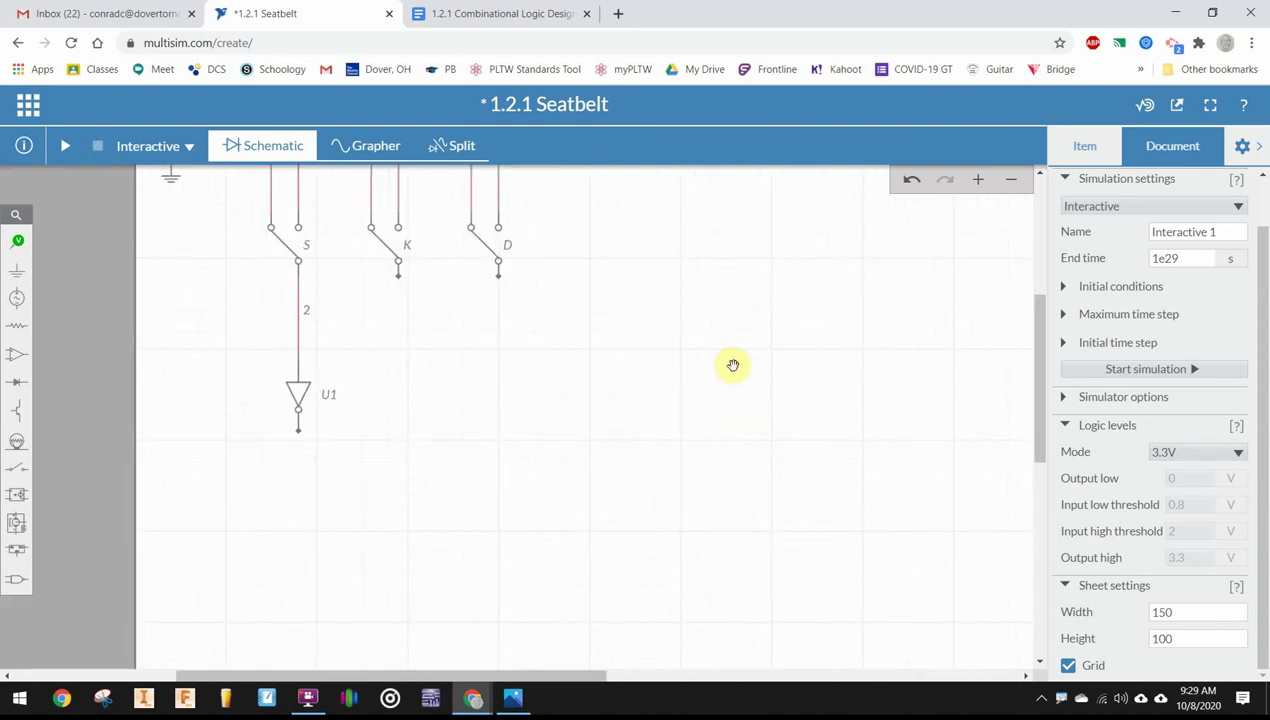
{"action": "scroll", "coordinate": [731, 364], "scroll_direction": "down", "scroll_amount": 1}
{"action": "scroll", "coordinate": [682, 375], "scroll_direction": "down", "scroll_amount": 4}
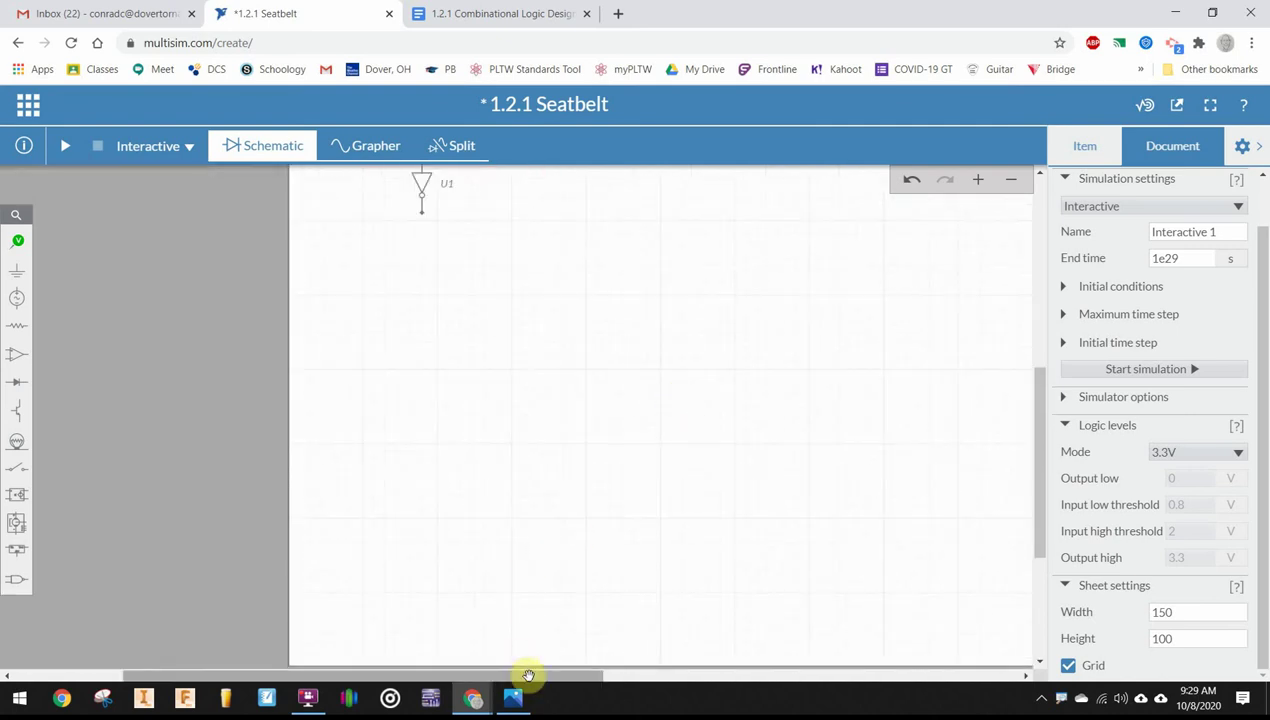
{"action": "left_click_drag", "start_coordinate": [530, 675], "coordinate": [645, 620]}
{"action": "scroll", "coordinate": [605, 328], "scroll_direction": "up", "scroll_amount": 2}
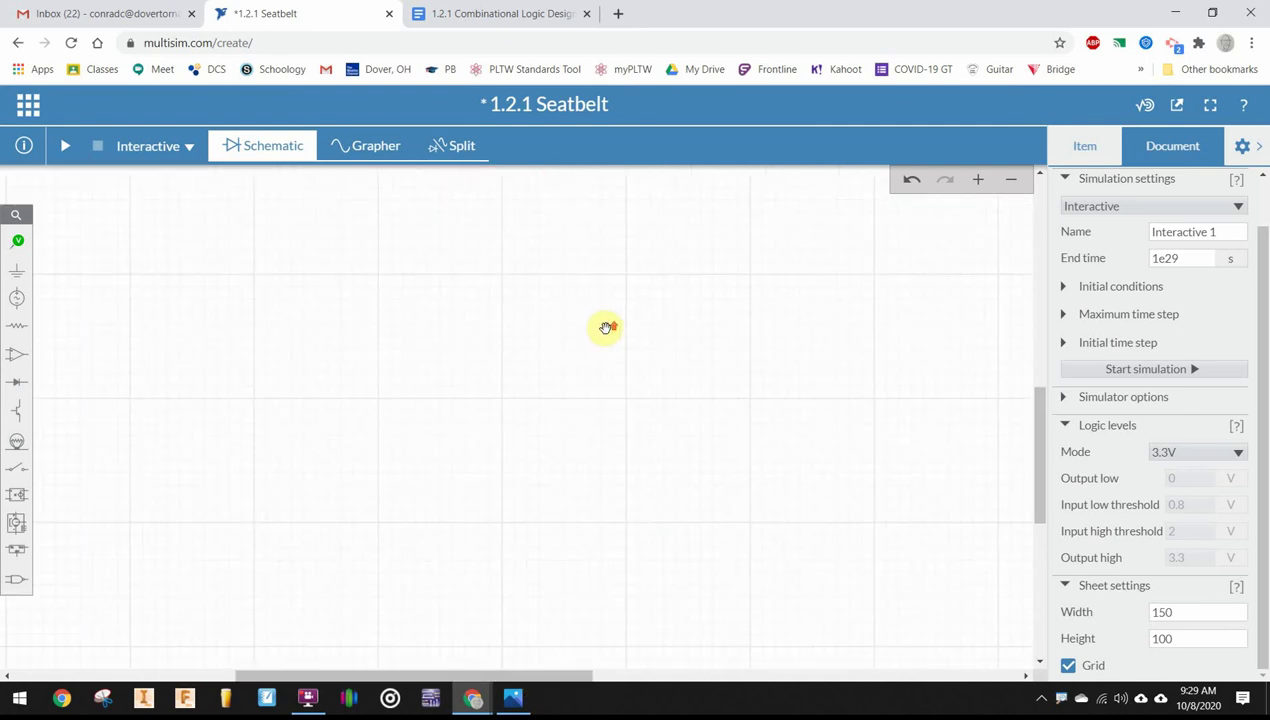
{"action": "scroll", "coordinate": [607, 324], "scroll_direction": "down", "scroll_amount": 2}
{"action": "left_click_drag", "start_coordinate": [584, 278], "coordinate": [574, 491]}
{"action": "scroll", "coordinate": [460, 462], "scroll_direction": "up", "scroll_amount": 2}
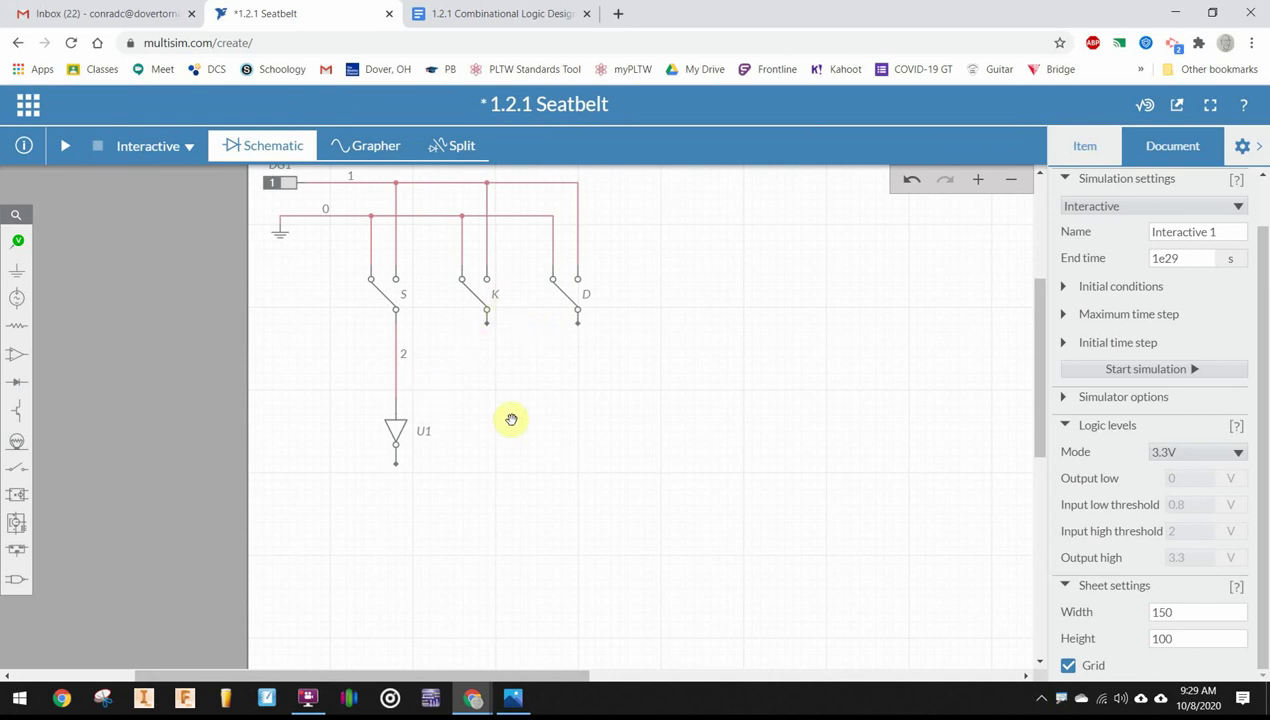
Place AND gate U2 right of U1, wiring U1's output (net 3) and switch K (net 4) to its inputs
{"action": "left_click", "coordinate": [22, 586]}
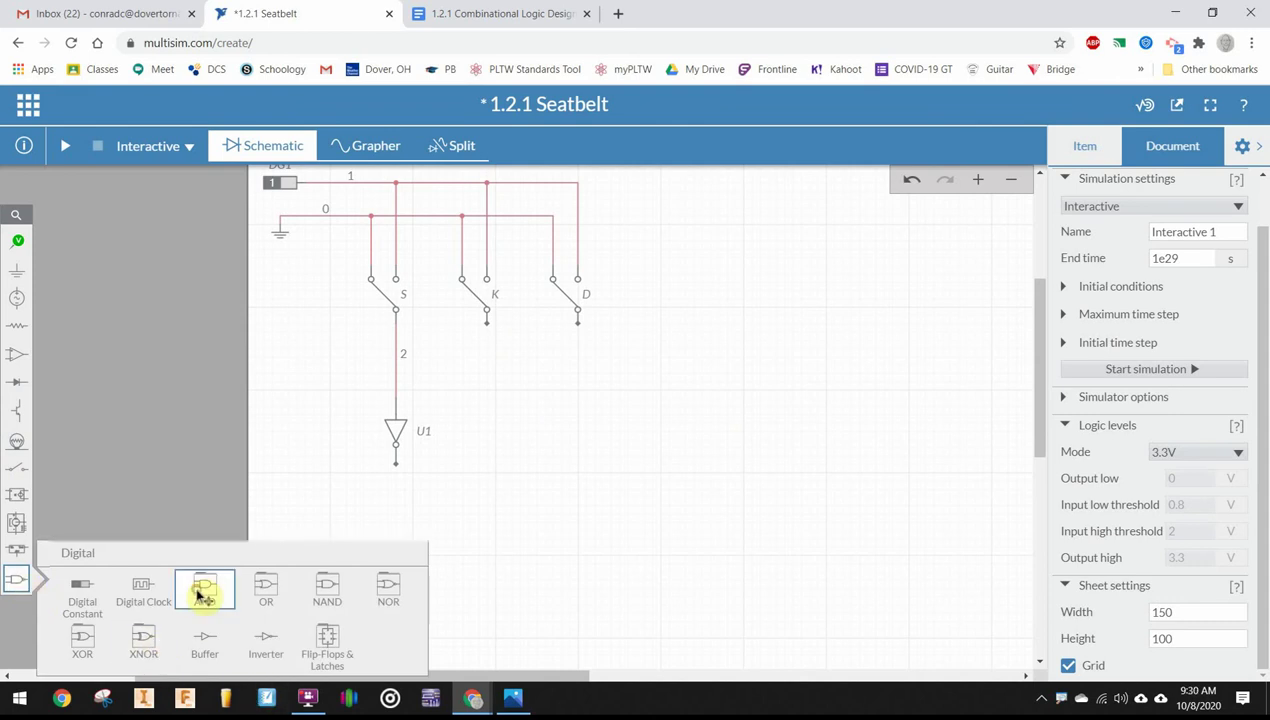
{"action": "left_click_drag", "start_coordinate": [199, 597], "coordinate": [694, 460]}
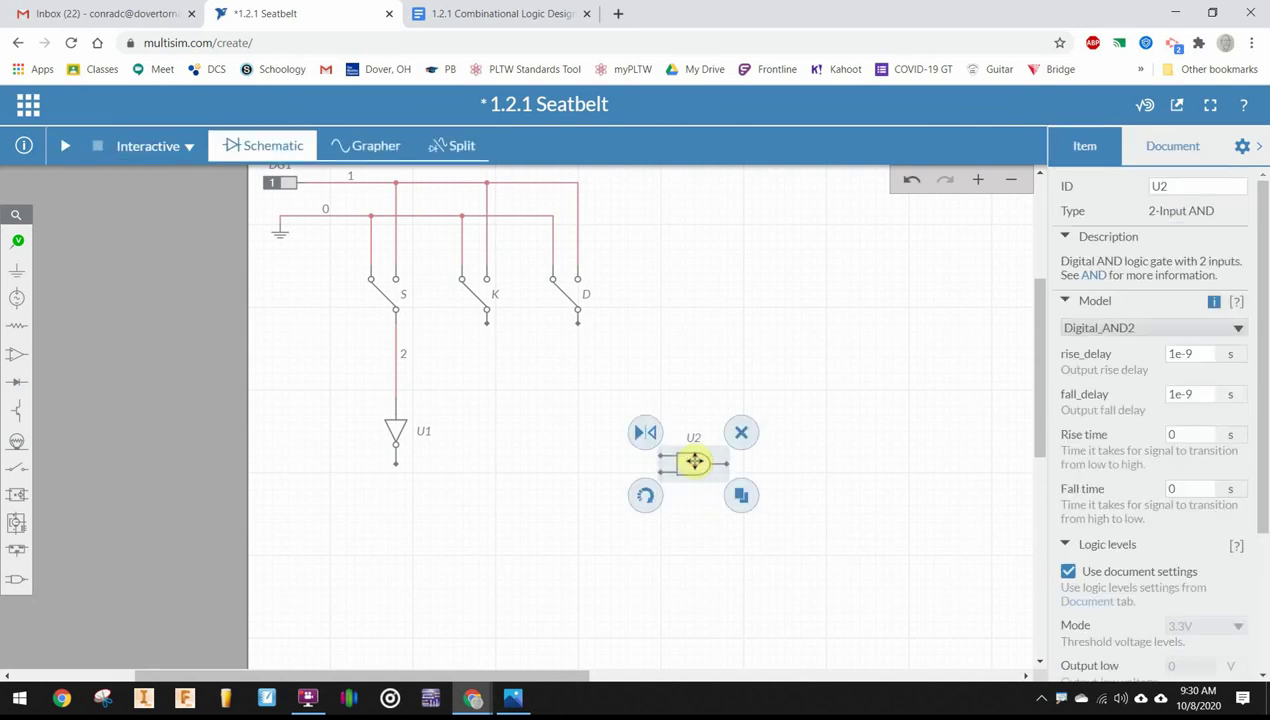
{"action": "left_click", "coordinate": [590, 616]}
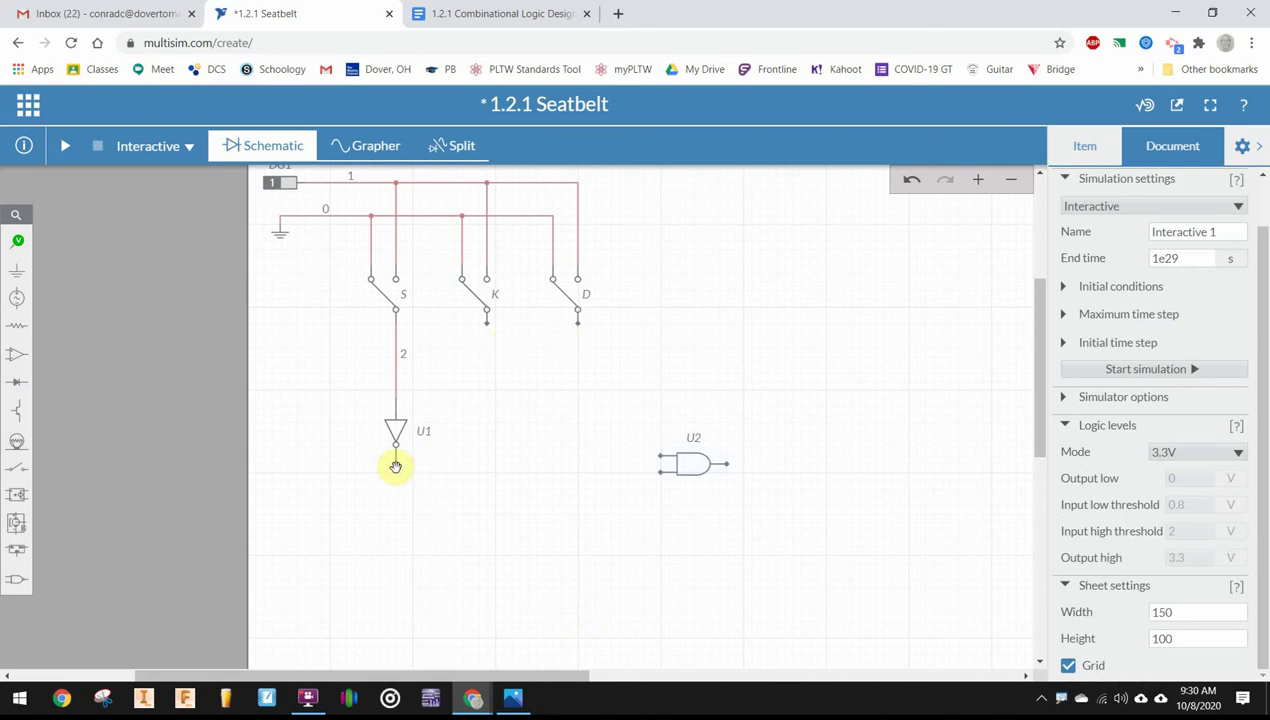
{"action": "left_click", "coordinate": [395, 466]}
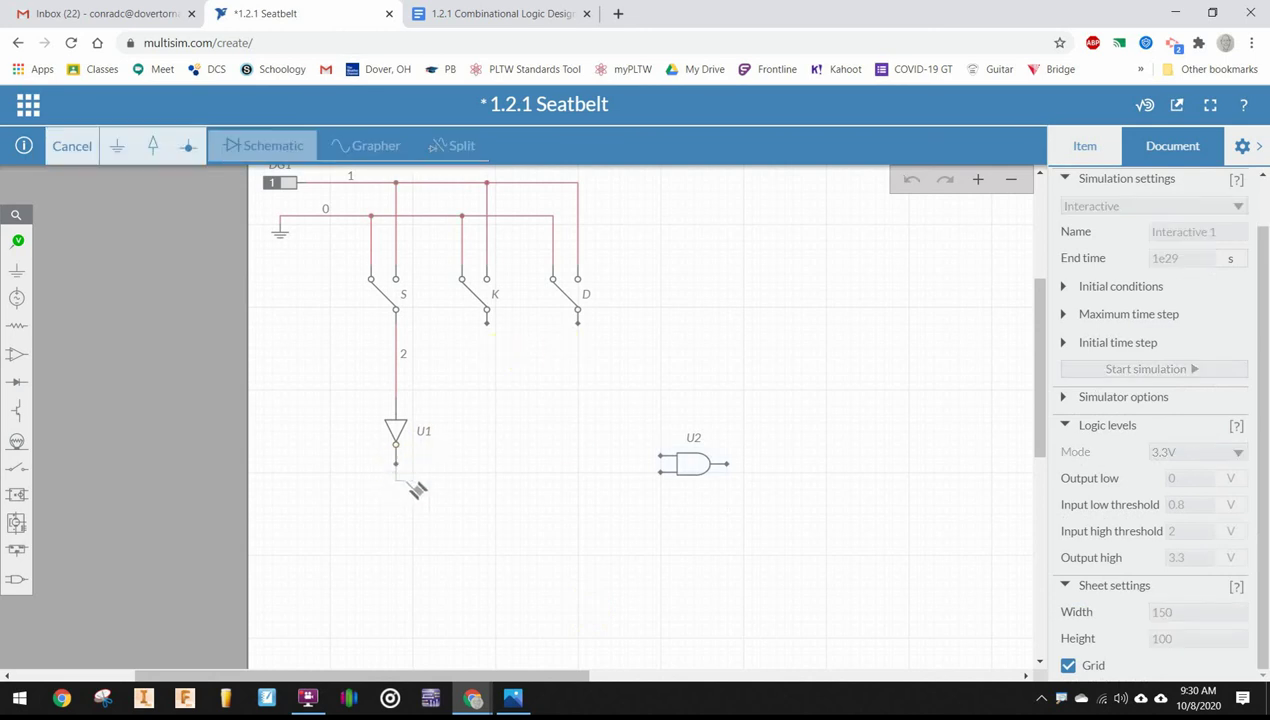
{"action": "left_click", "coordinate": [668, 478]}
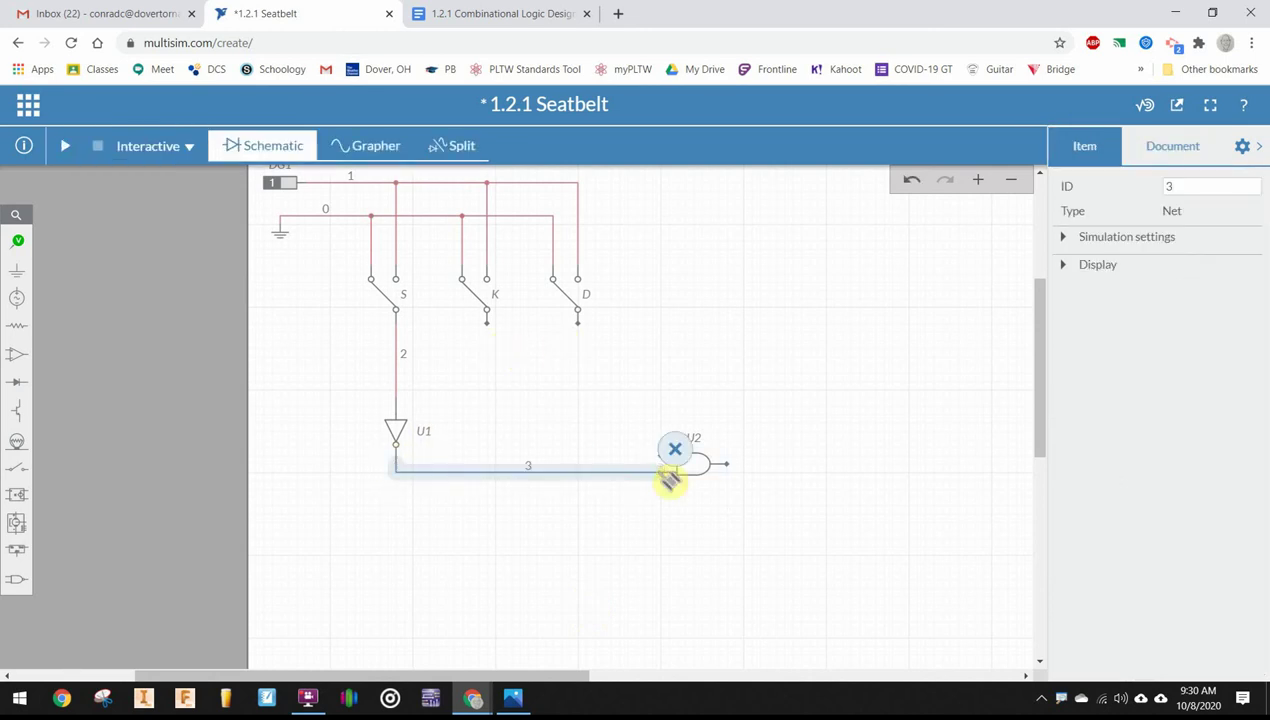
{"action": "left_click", "coordinate": [487, 323]}
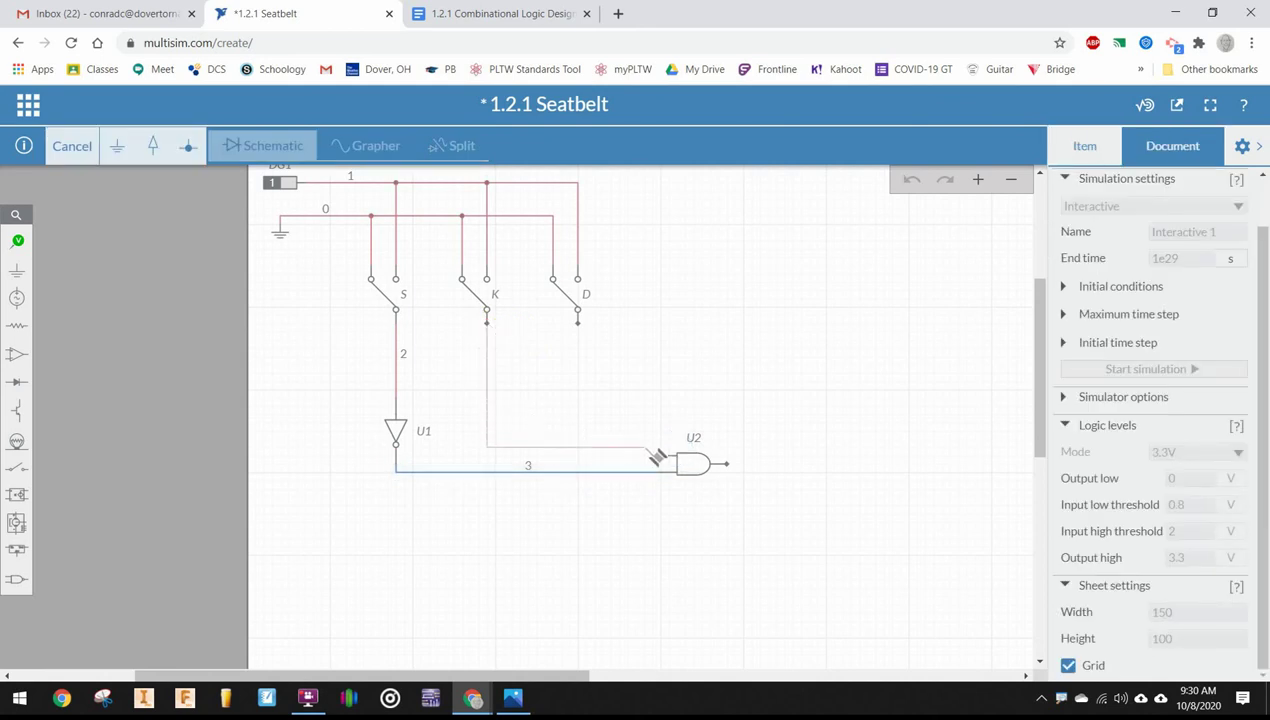
{"action": "left_click", "coordinate": [661, 456]}
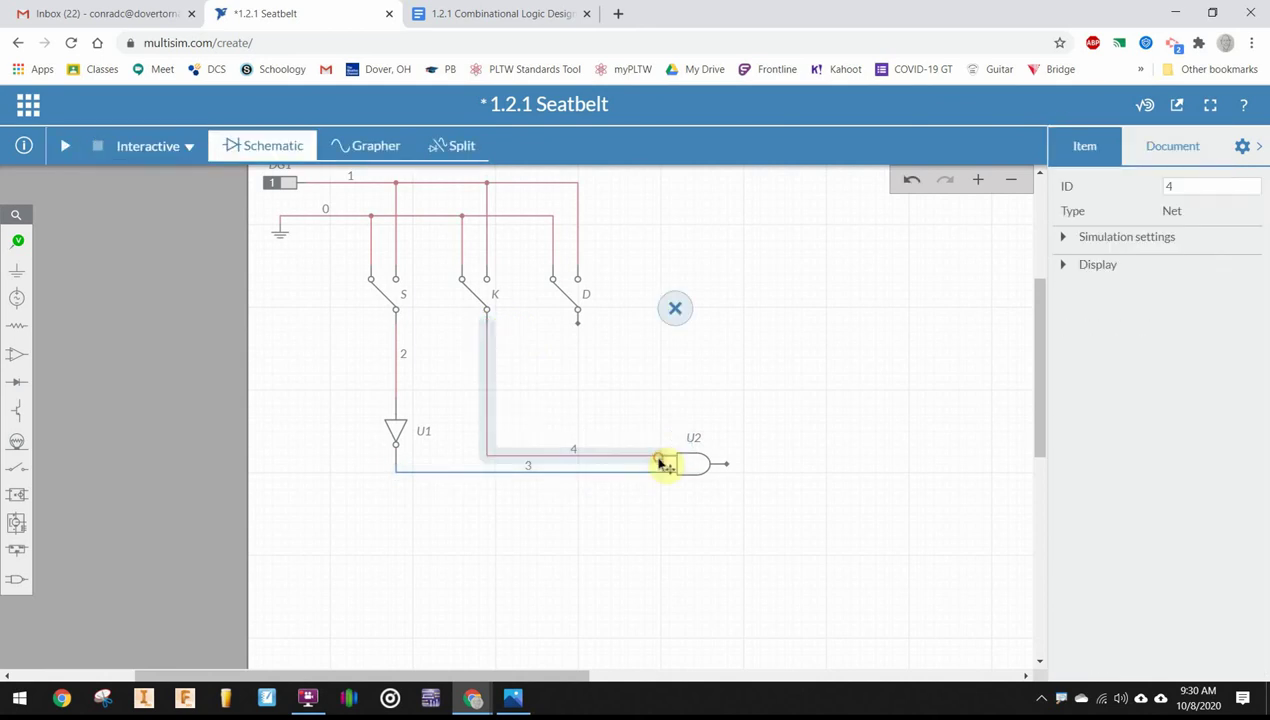
{"action": "left_click", "coordinate": [611, 541]}
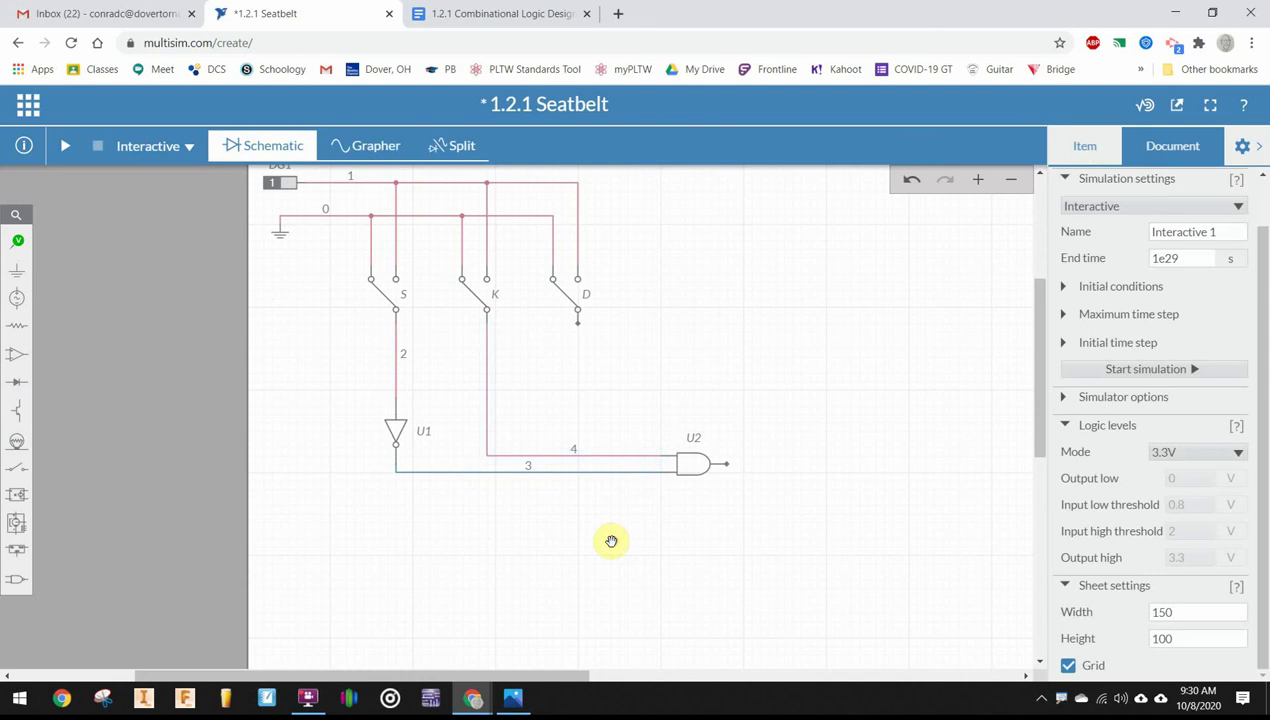
Place a 2-input OR gate U3 to the right of U2
{"action": "left_click", "coordinate": [17, 582]}
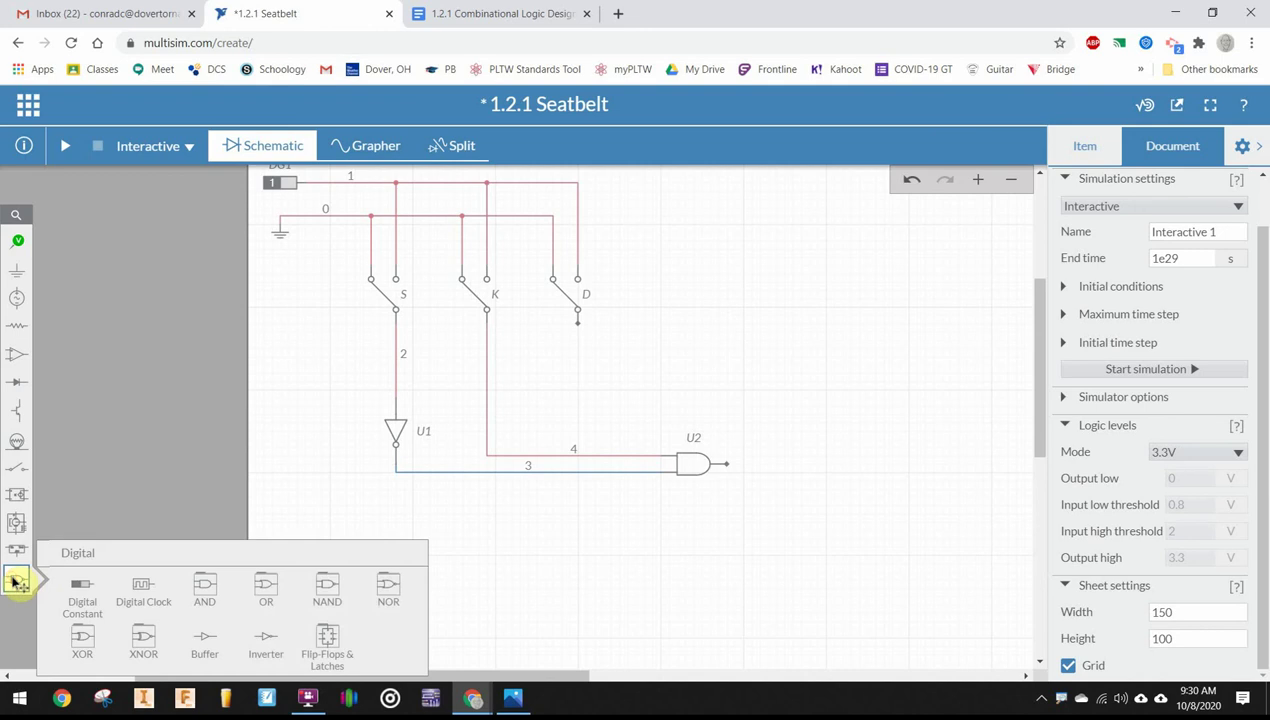
{"action": "left_click", "coordinate": [265, 585]}
{"action": "left_click", "coordinate": [76, 617]}
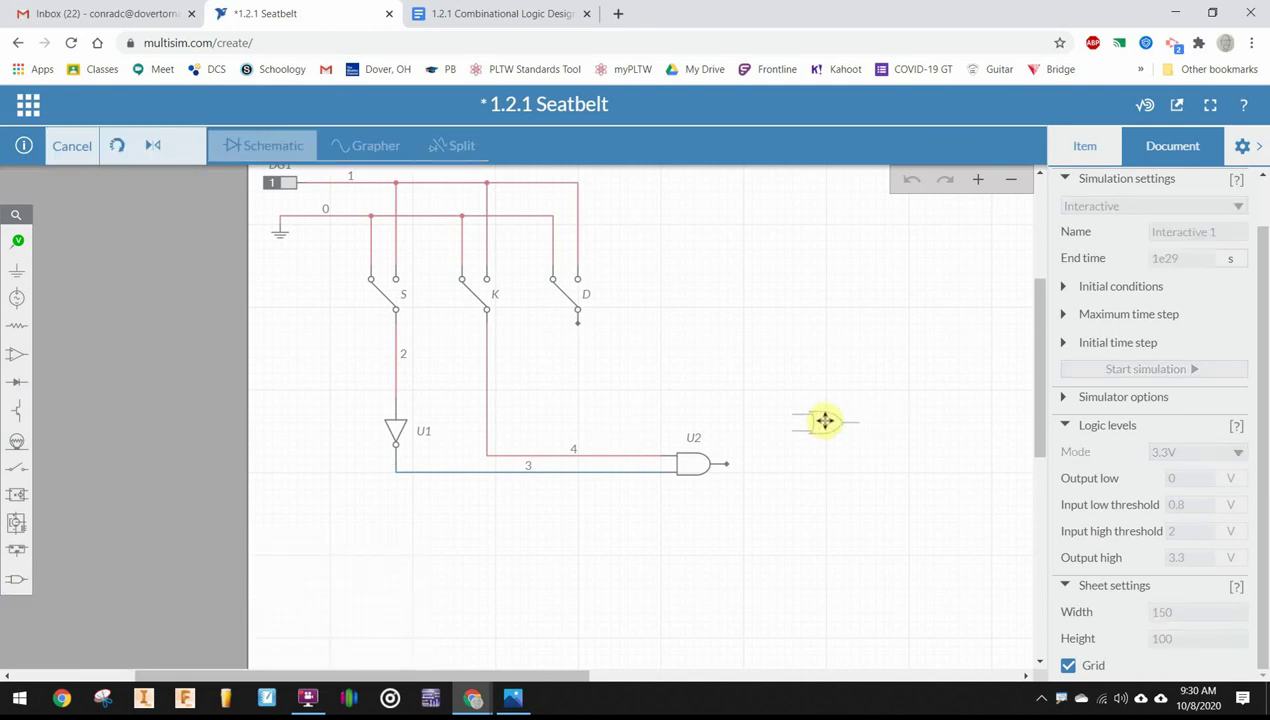
{"action": "left_click", "coordinate": [809, 425]}
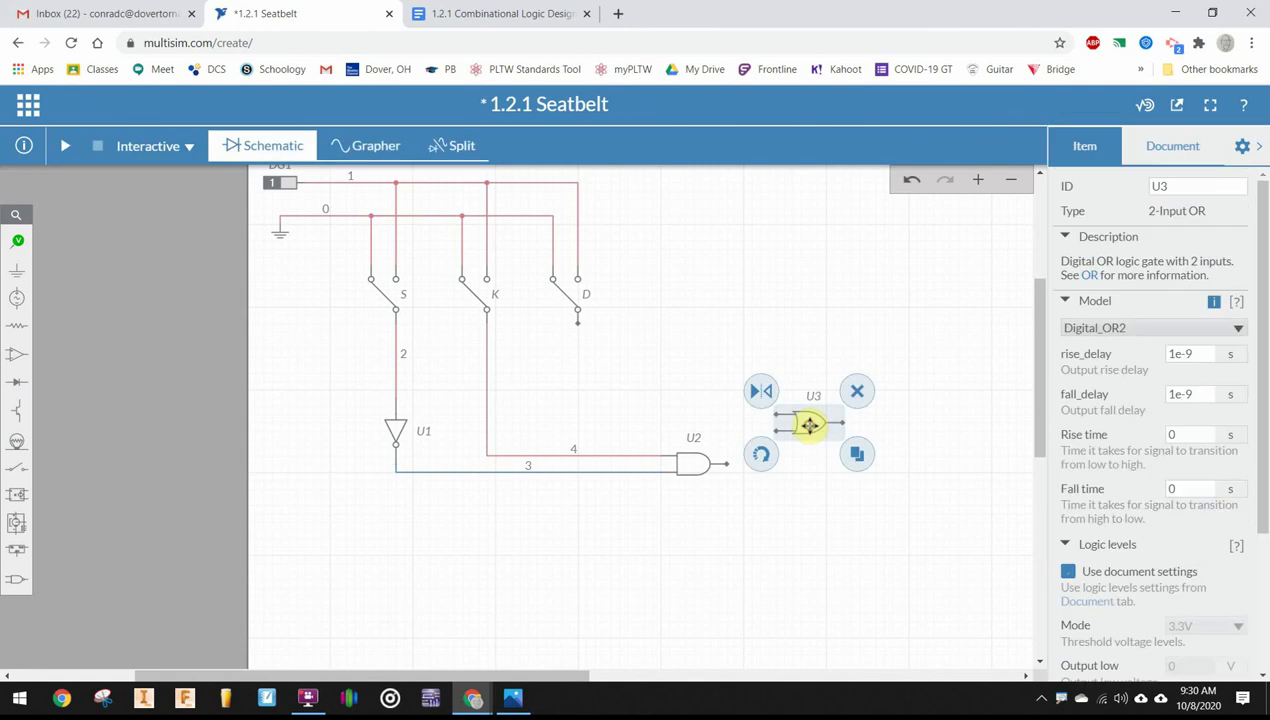
{"action": "left_click", "coordinate": [838, 572]}
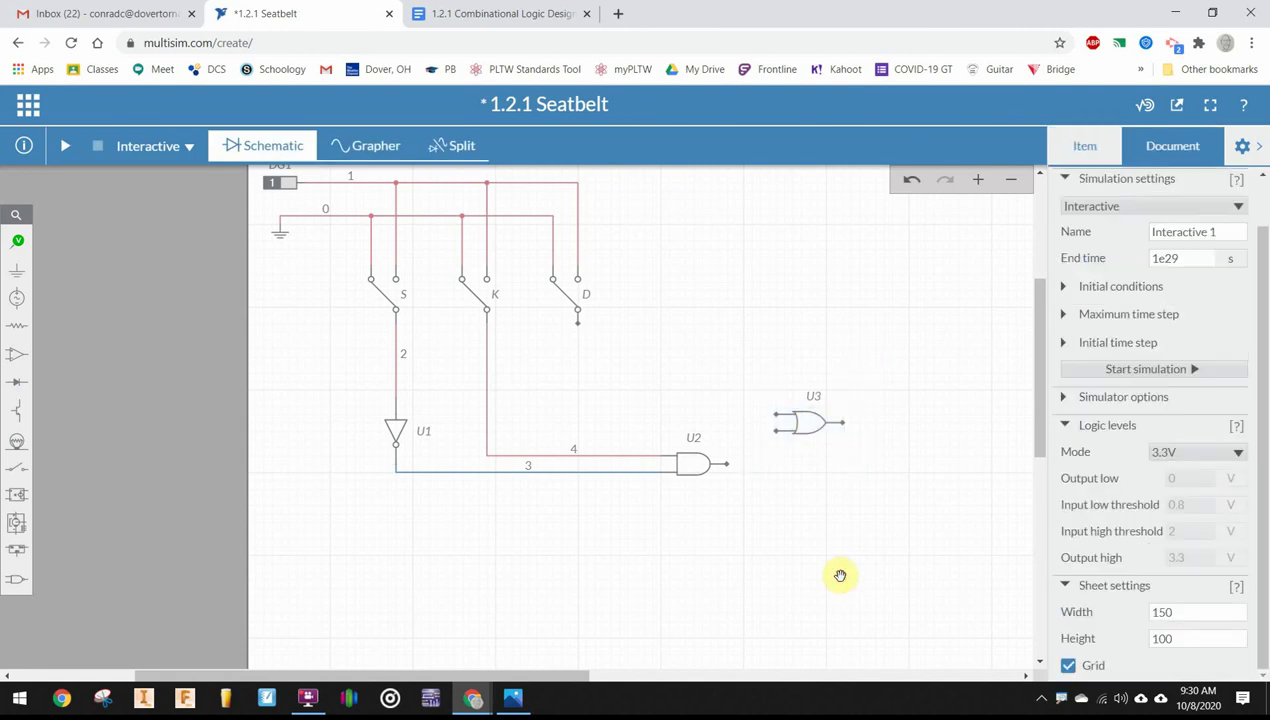
Wire switch D to U3's upper input (net 5) and U2's output to its lower input (net 6)
{"action": "left_click", "coordinate": [579, 322]}
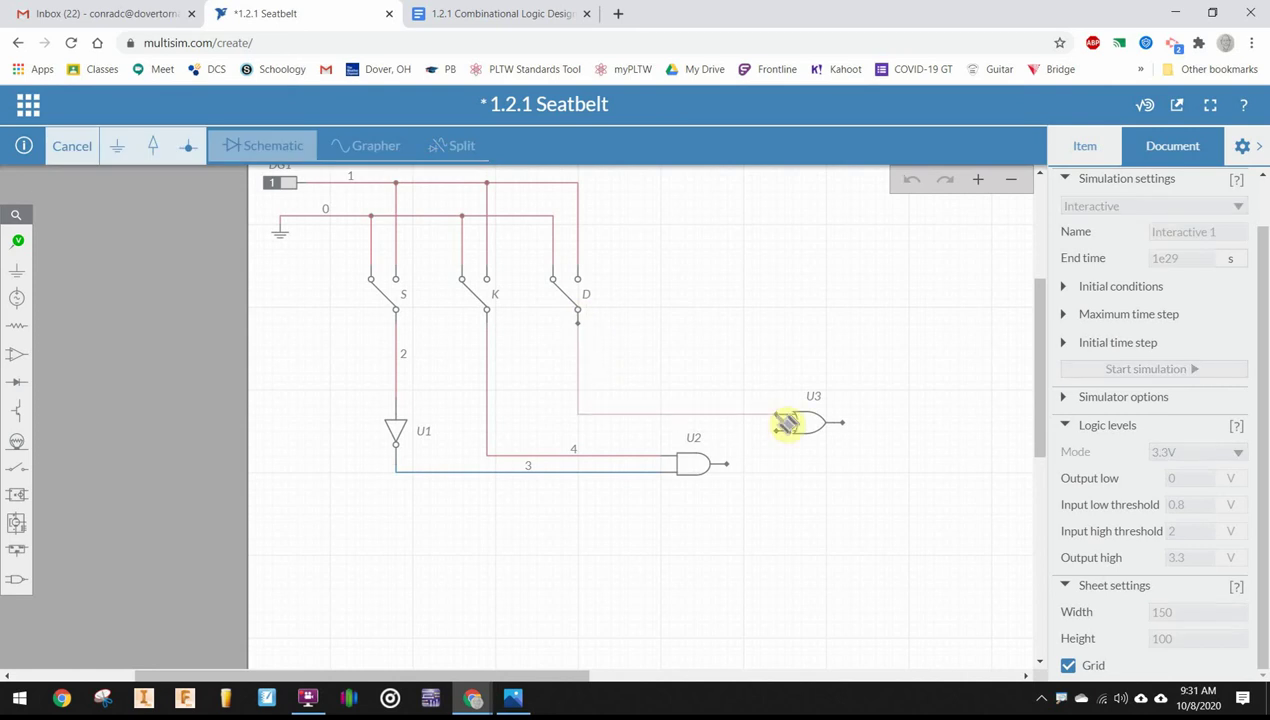
{"action": "left_click", "coordinate": [786, 424]}
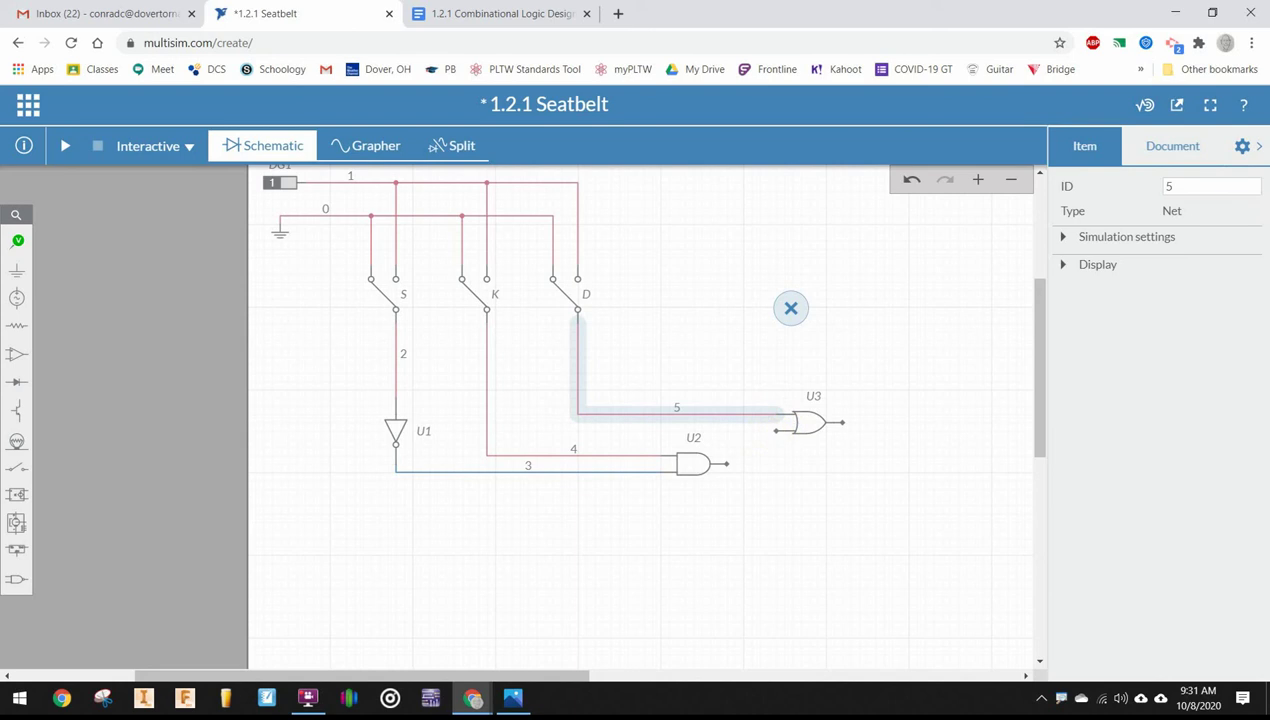
{"action": "left_click", "coordinate": [778, 431]}
{"action": "left_click", "coordinate": [735, 469]}
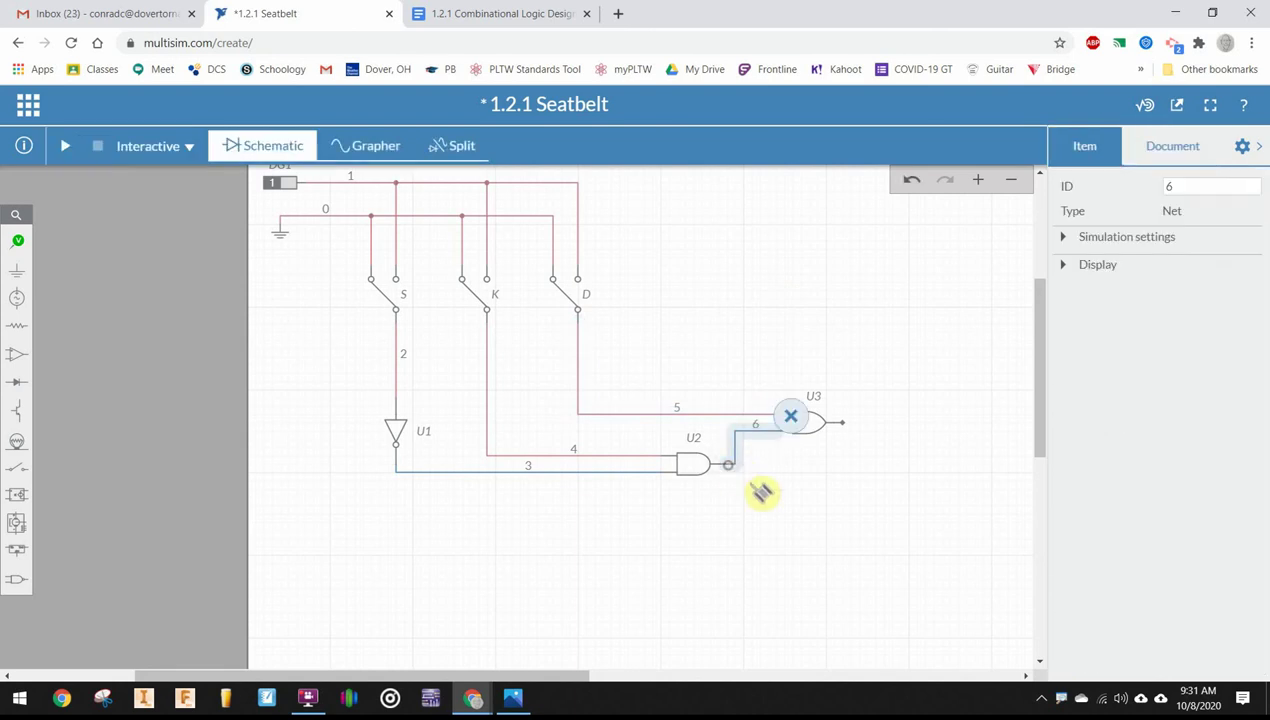
{"action": "left_click", "coordinate": [913, 529]}
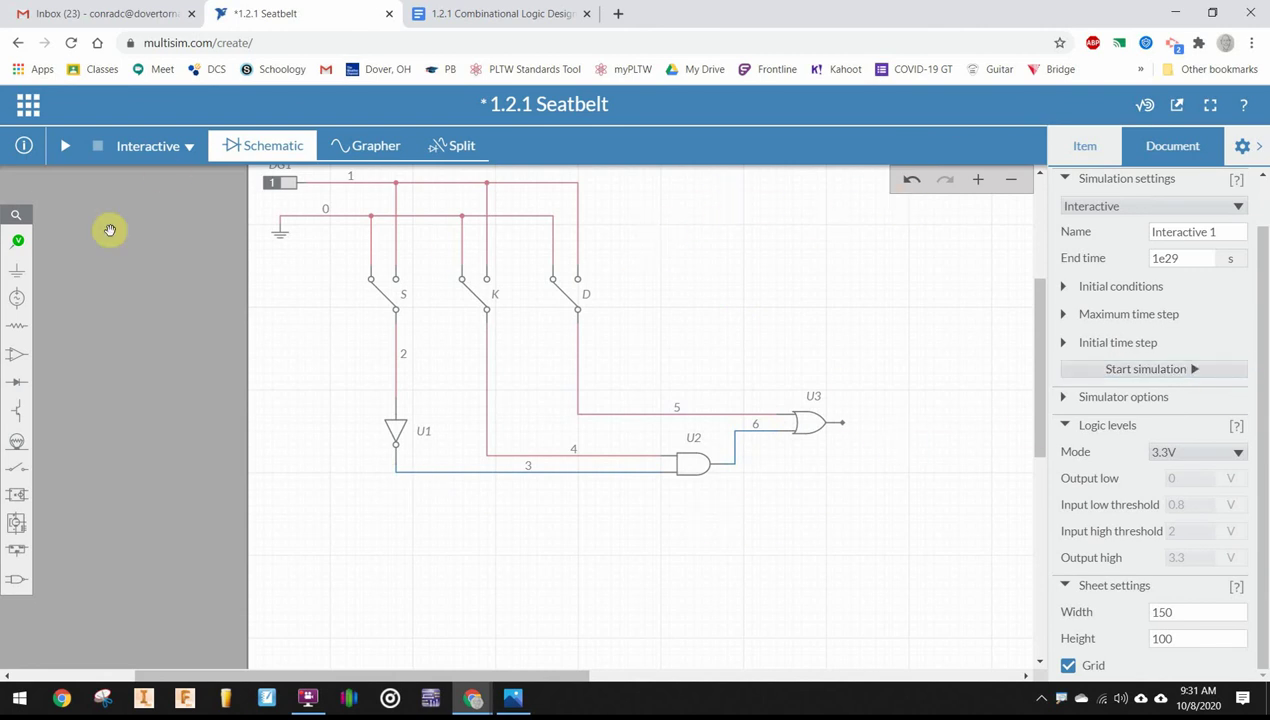
Place a resistor right of OR gate U3 and wire U3's output to its left end
{"action": "left_click_drag", "start_coordinate": [15, 326], "coordinate": [22, 342]}
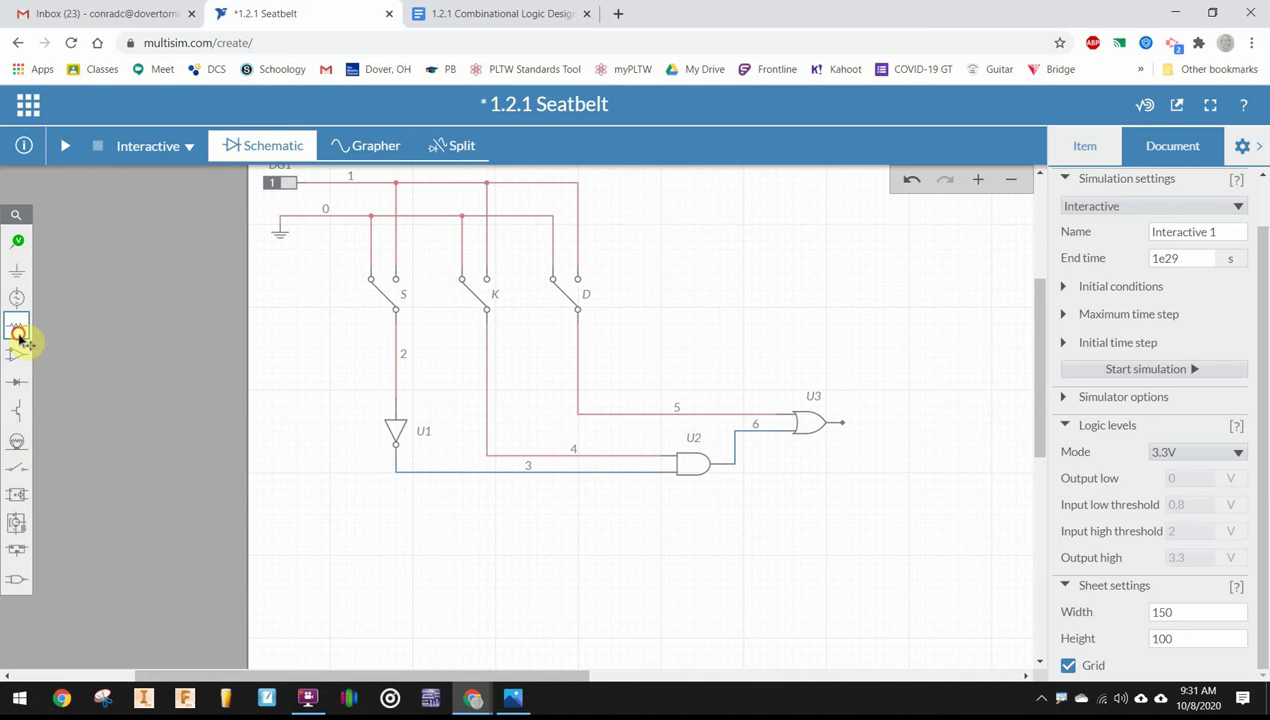
{"action": "left_click", "coordinate": [77, 362]}
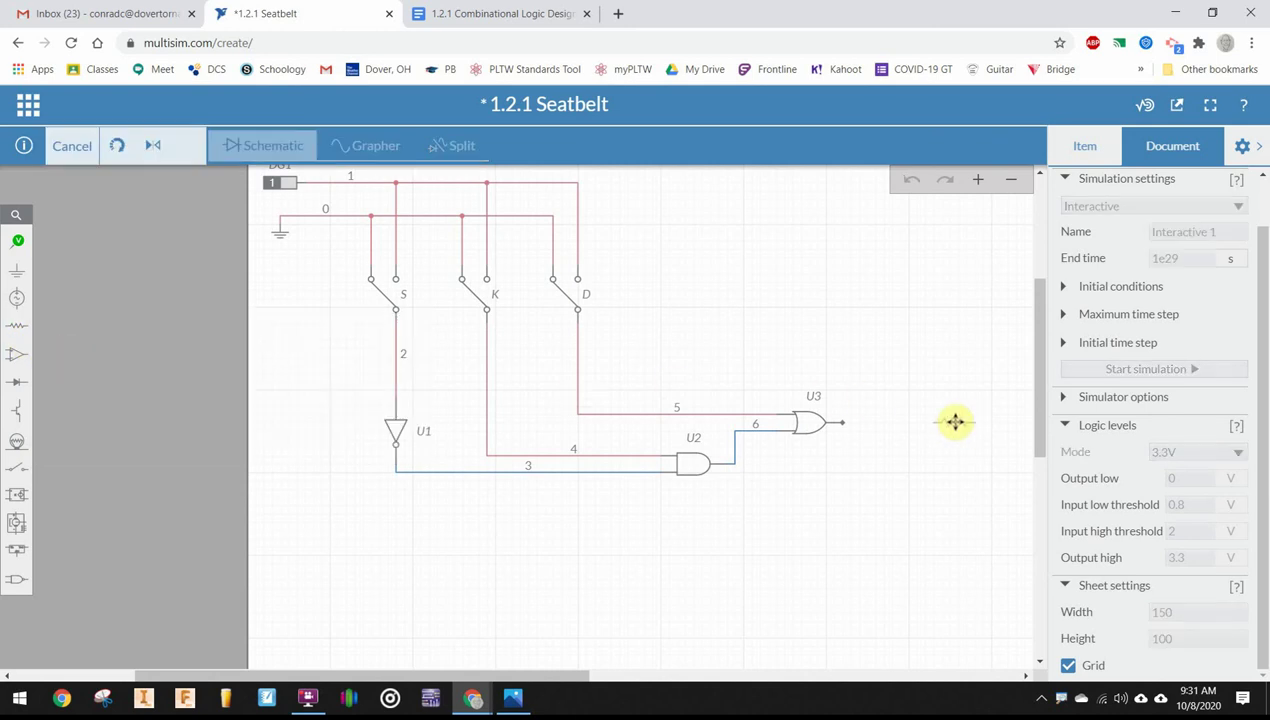
{"action": "left_click", "coordinate": [955, 422]}
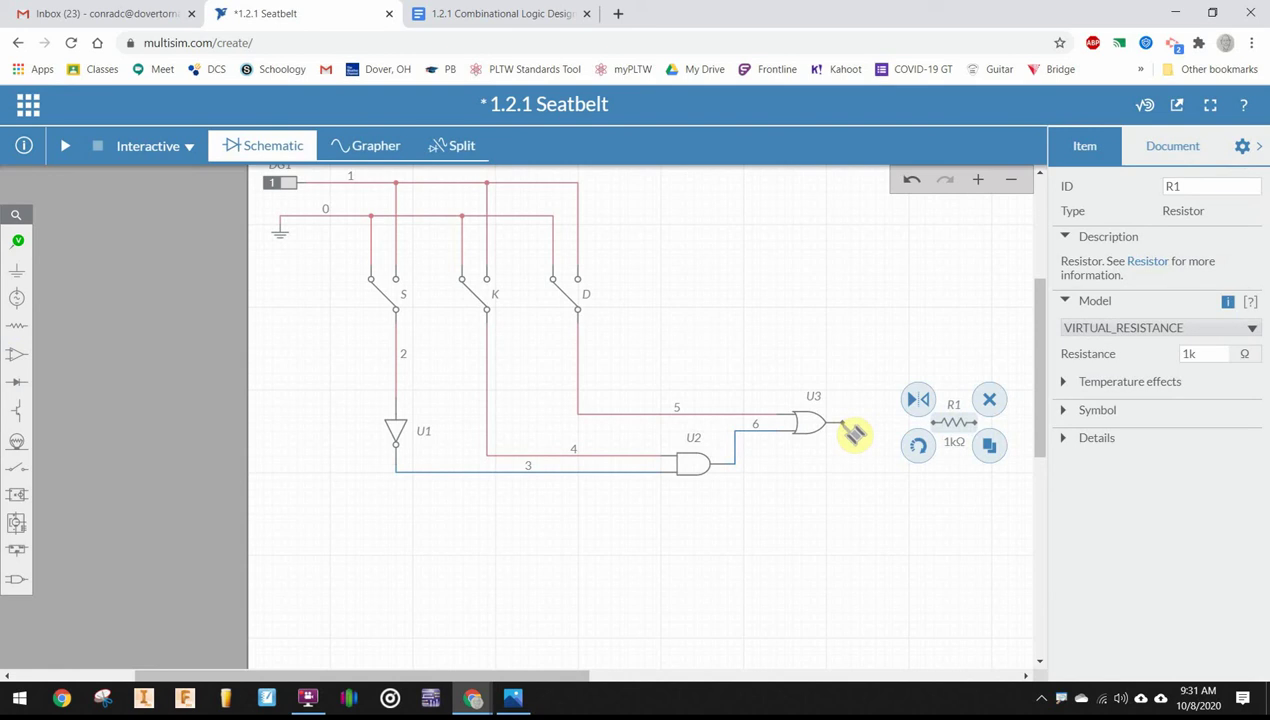
{"action": "left_click", "coordinate": [850, 427]}
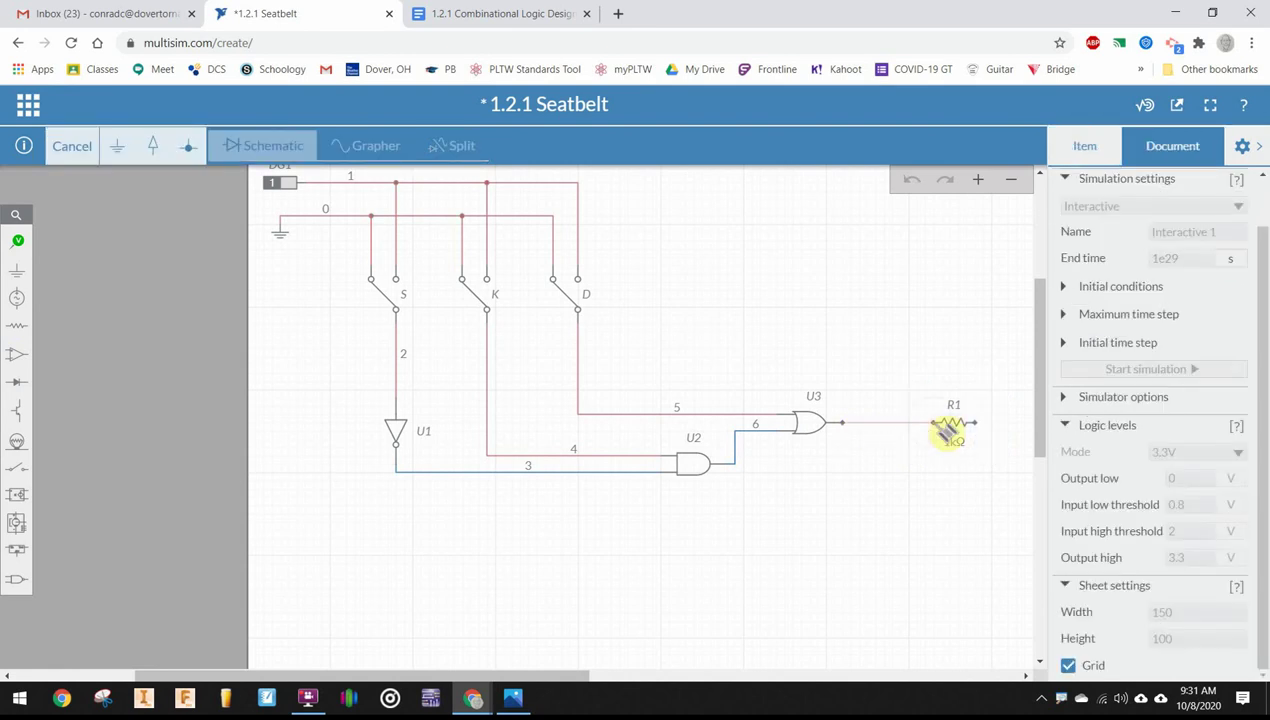
{"action": "left_click", "coordinate": [935, 424]}
Set resistor R1's resistance to 300 Ω
{"action": "left_click", "coordinate": [924, 470]}
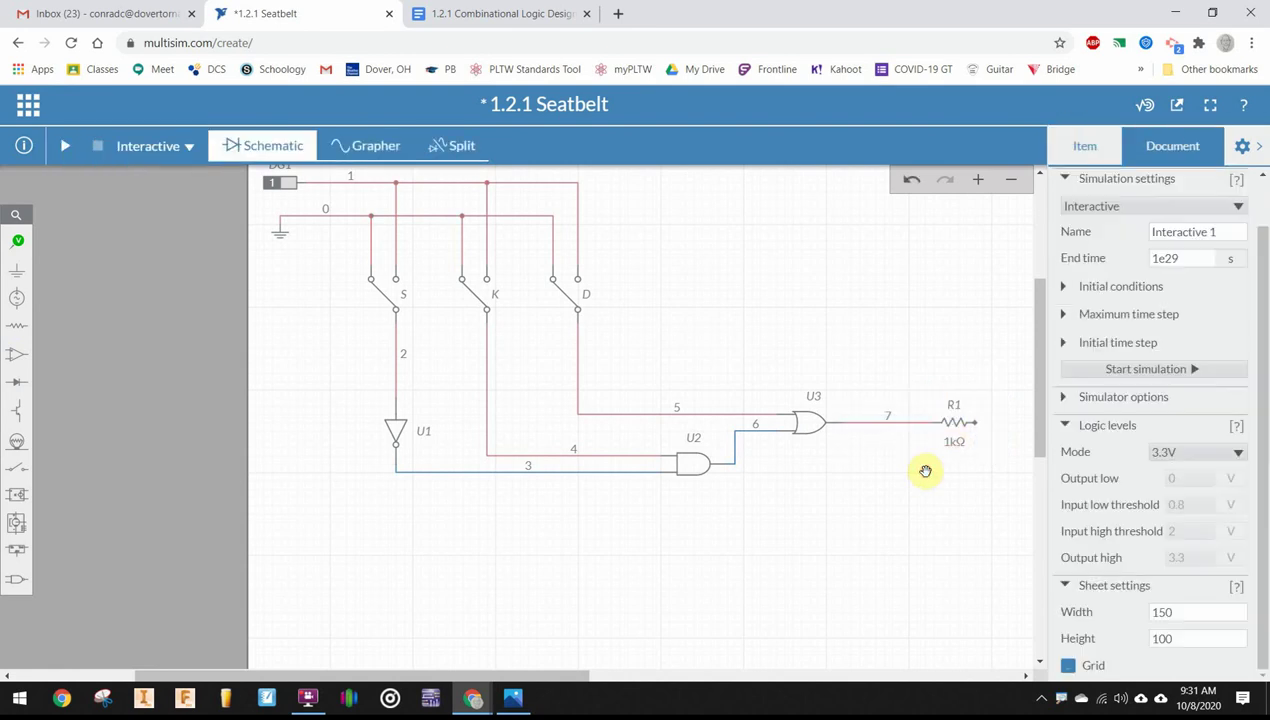
{"action": "left_click", "coordinate": [960, 427]}
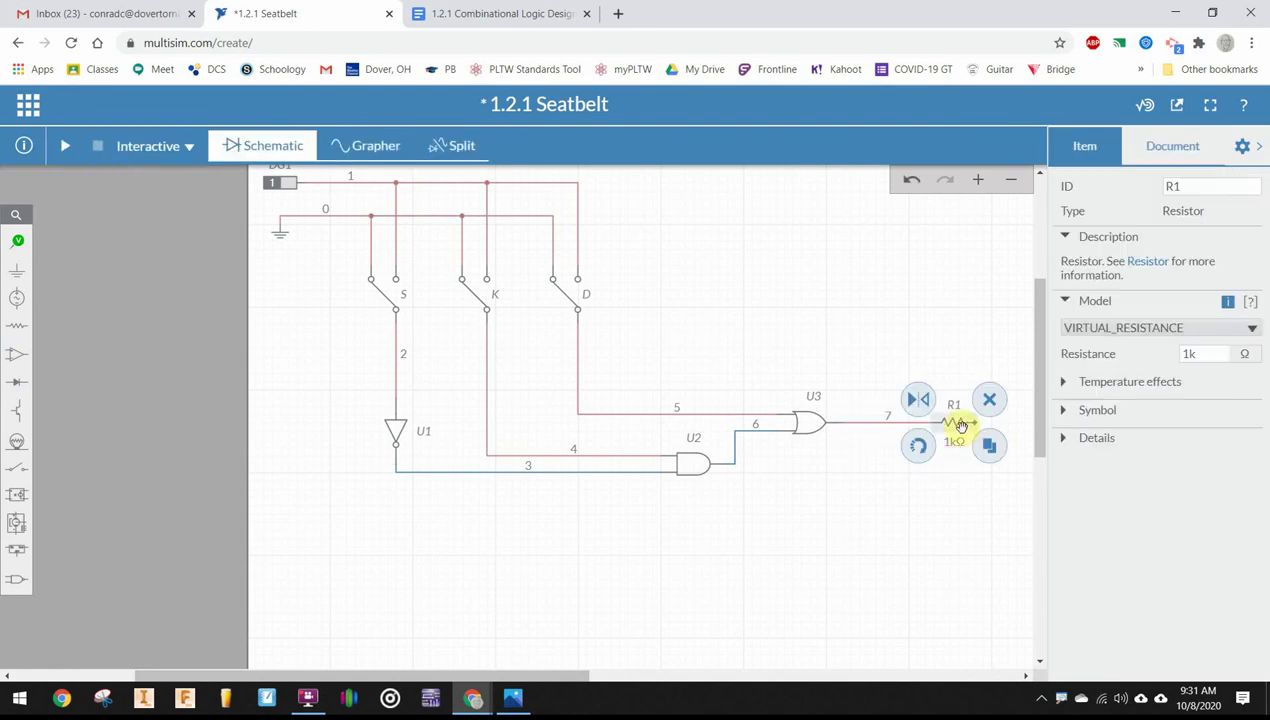
{"action": "left_click", "coordinate": [1206, 357]}
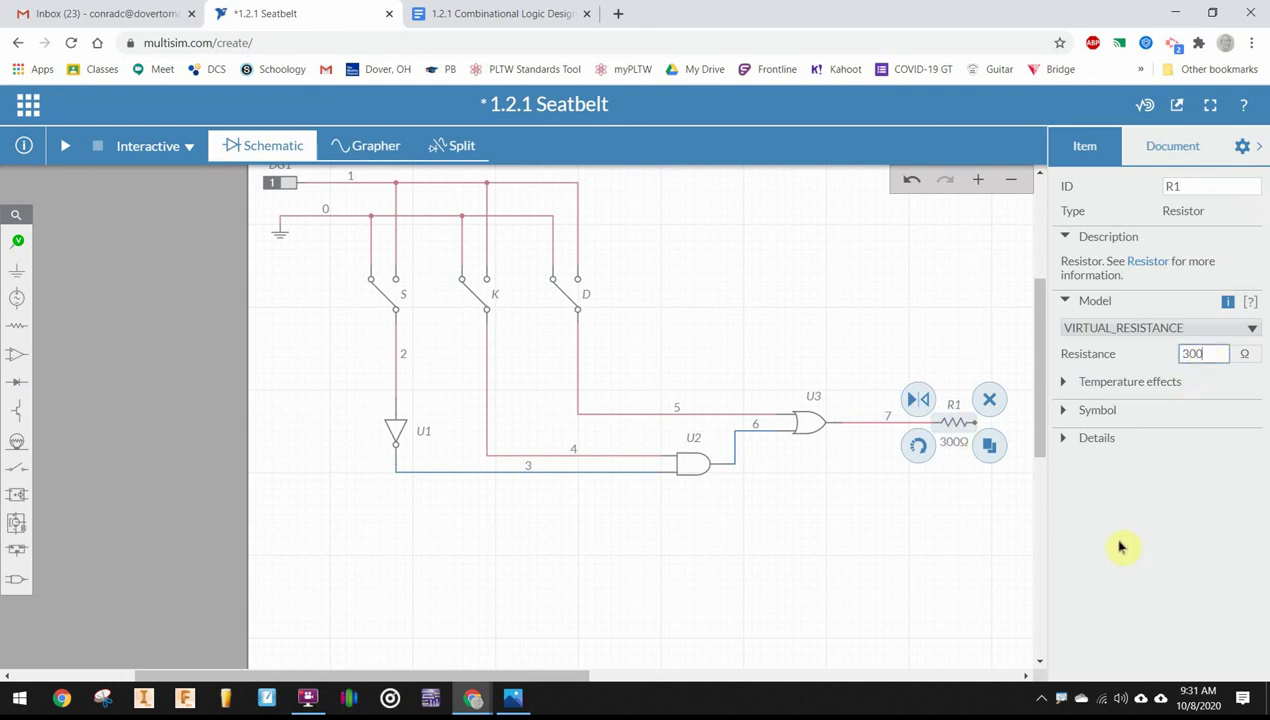
{"action": "left_click", "coordinate": [951, 526]}
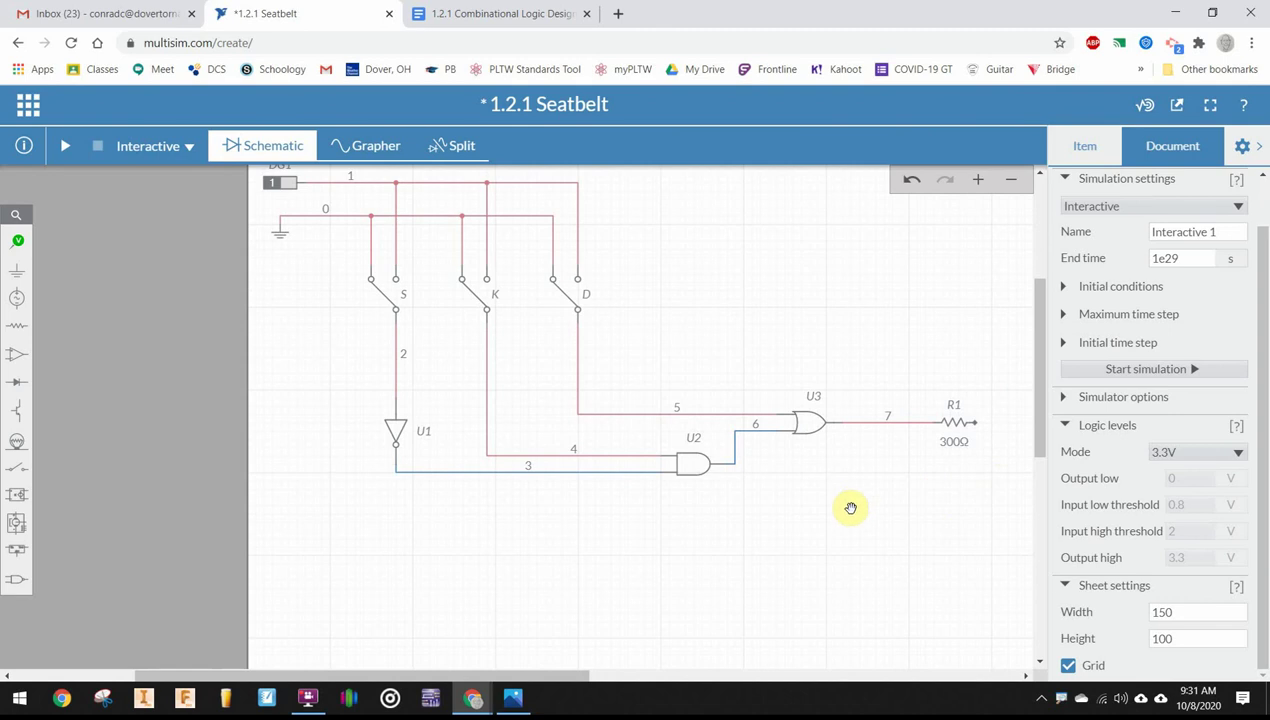
Place a red LED from Indicators to the right of R1
{"action": "scroll", "coordinate": [845, 507], "scroll_direction": "down", "scroll_amount": 3}
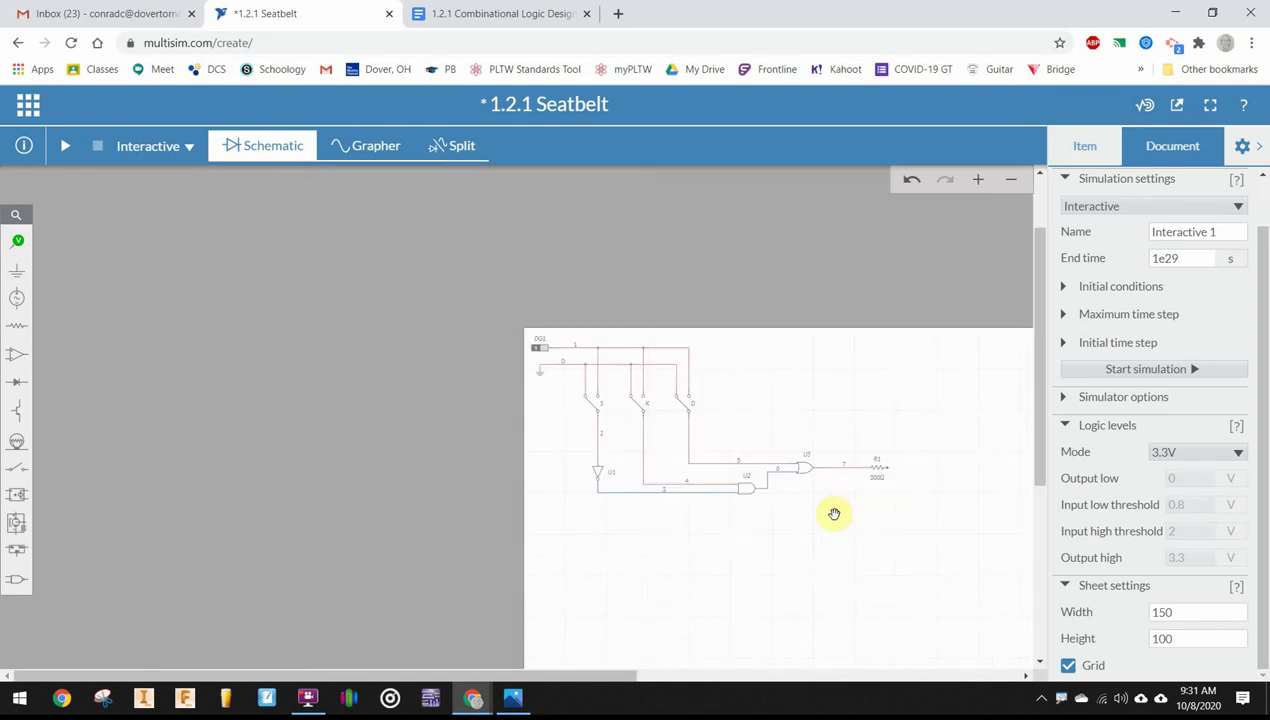
{"action": "scroll", "coordinate": [834, 517], "scroll_direction": "up", "scroll_amount": 2}
{"action": "left_click_drag", "start_coordinate": [834, 517], "coordinate": [728, 569]}
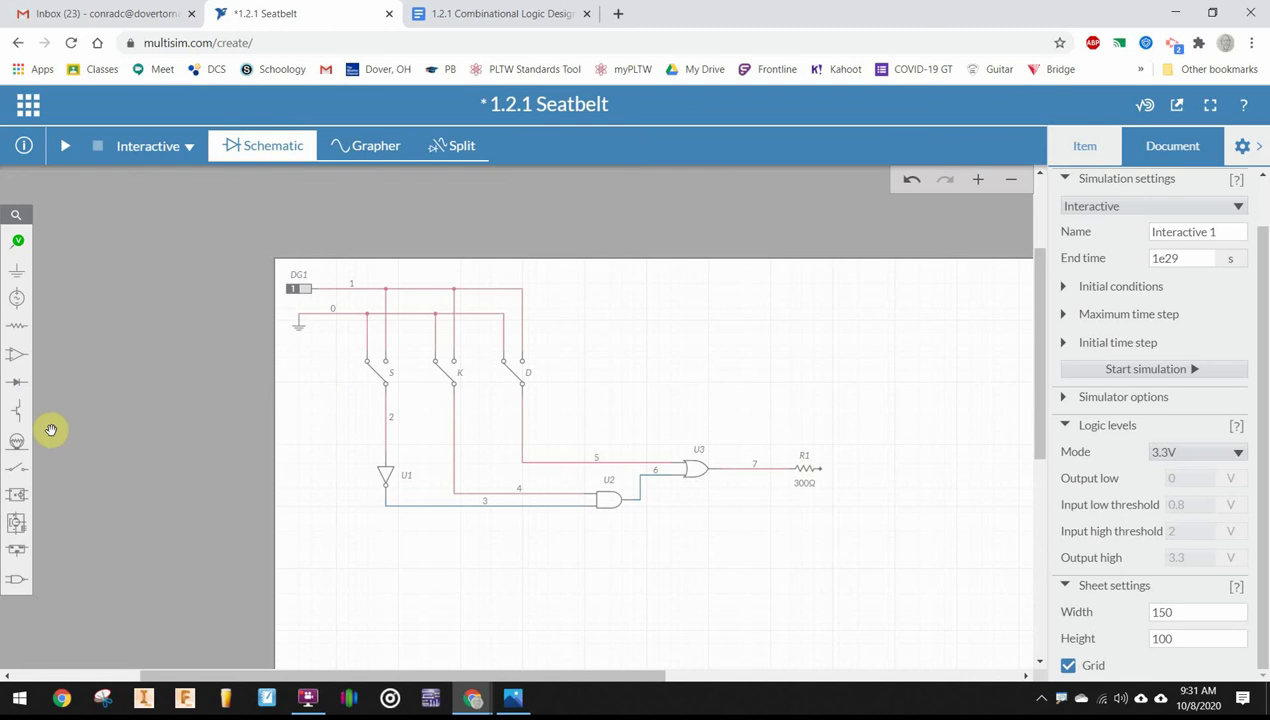
{"action": "left_click", "coordinate": [16, 440]}
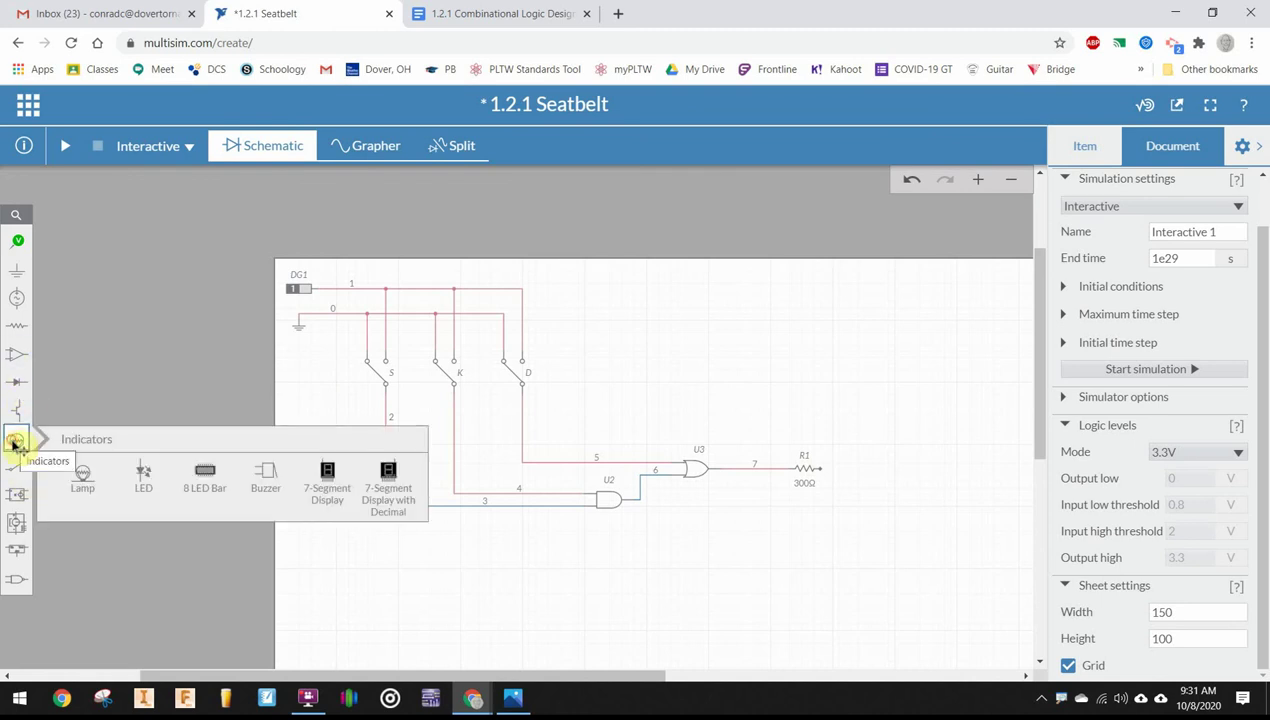
{"action": "left_click", "coordinate": [146, 480]}
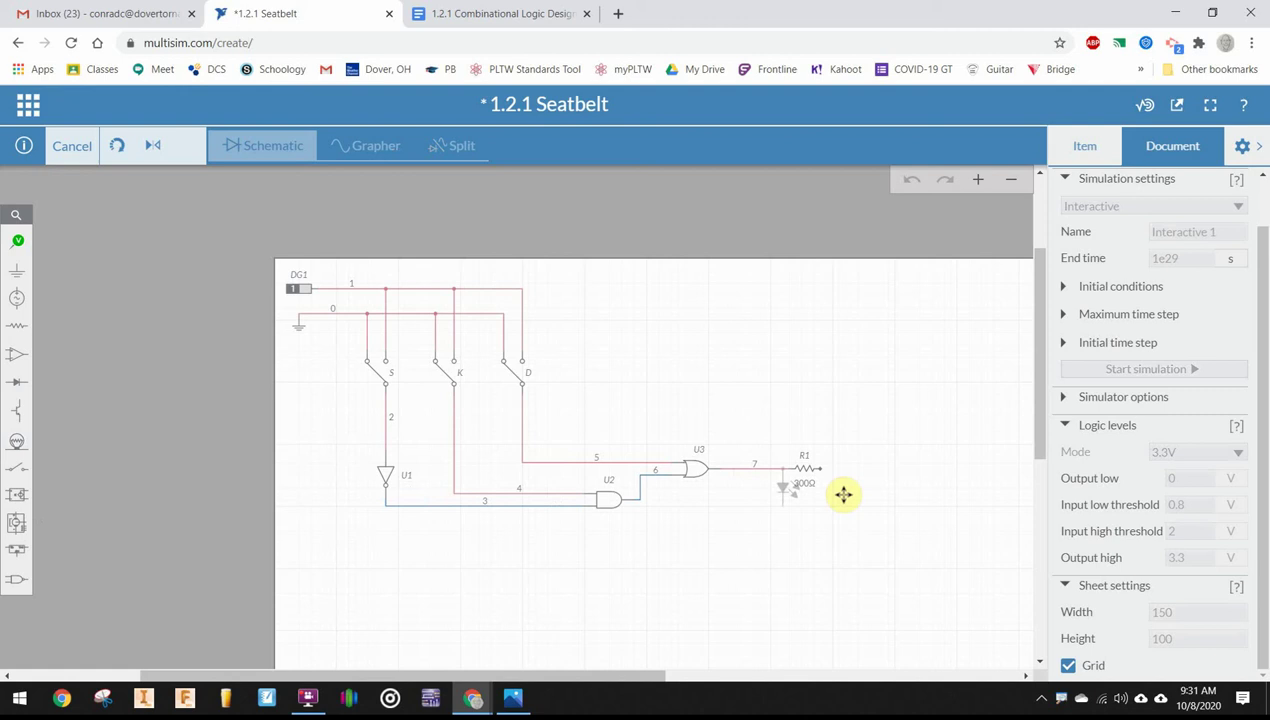
{"action": "left_click", "coordinate": [896, 472]}
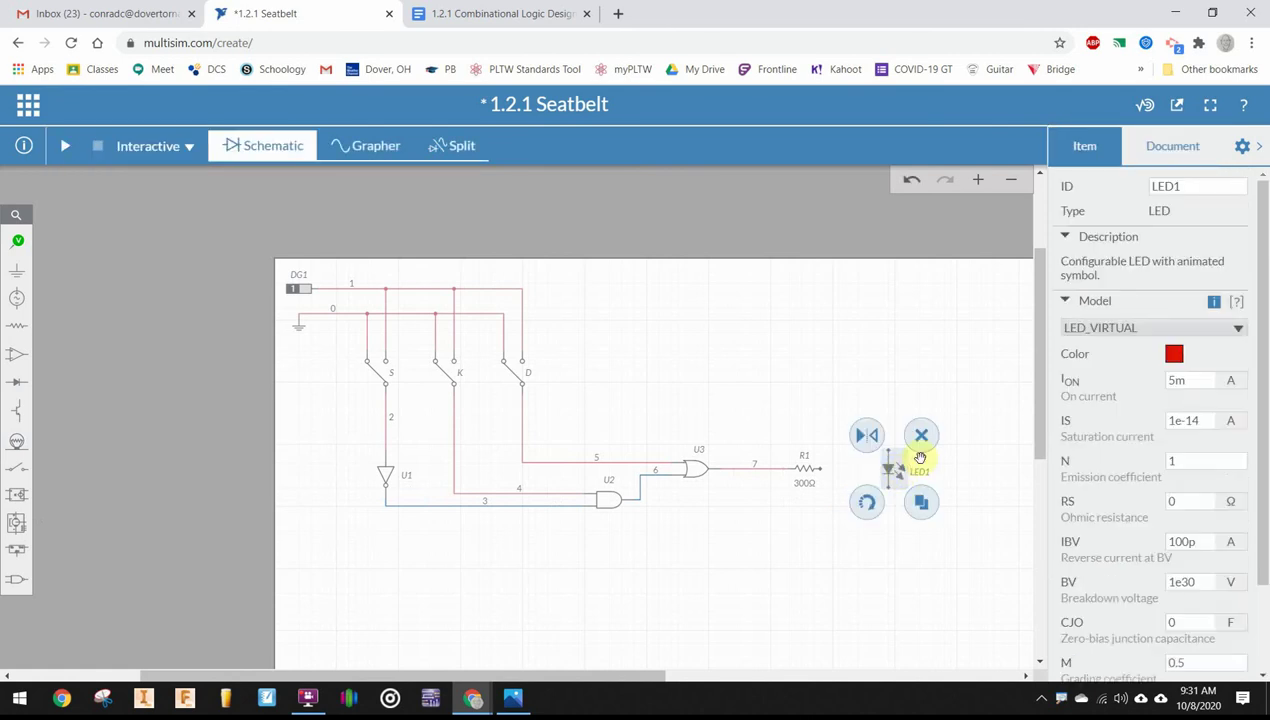
Rotate LED1 twice so it lies horizontally, and move it right beside R1
{"action": "left_click", "coordinate": [866, 503]}
{"action": "left_click", "coordinate": [862, 506]}
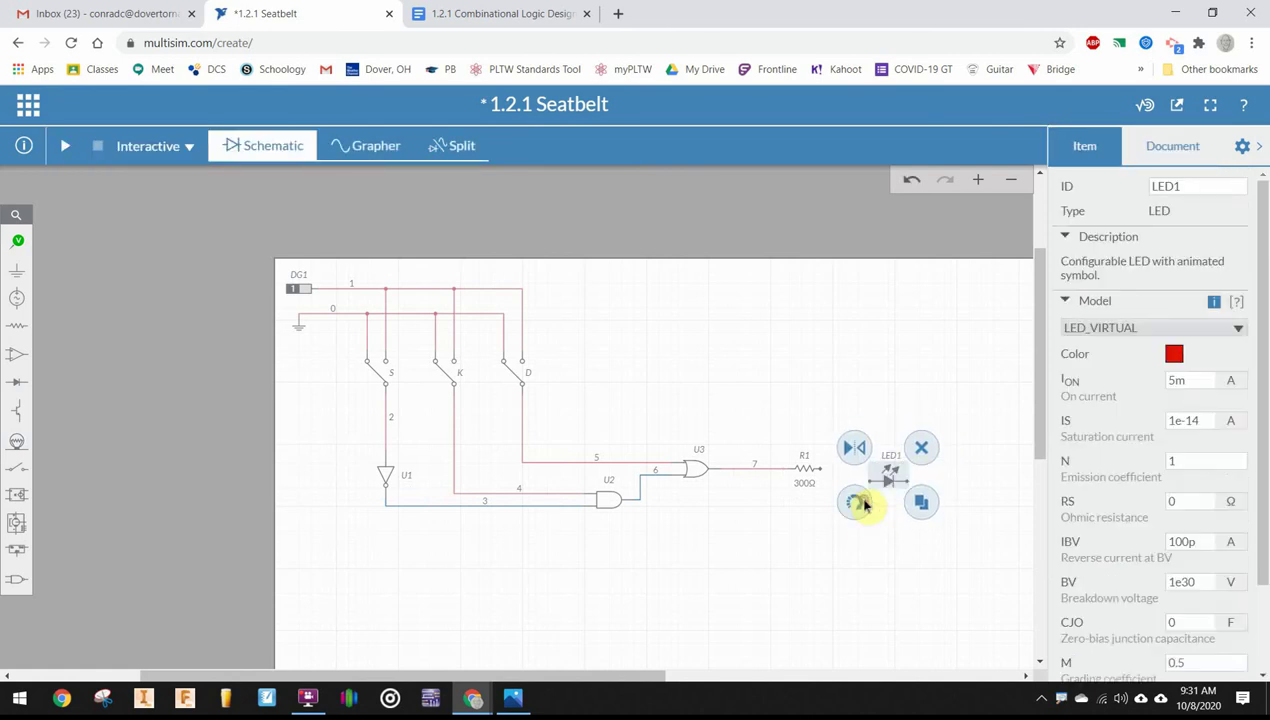
{"action": "left_click", "coordinate": [872, 567]}
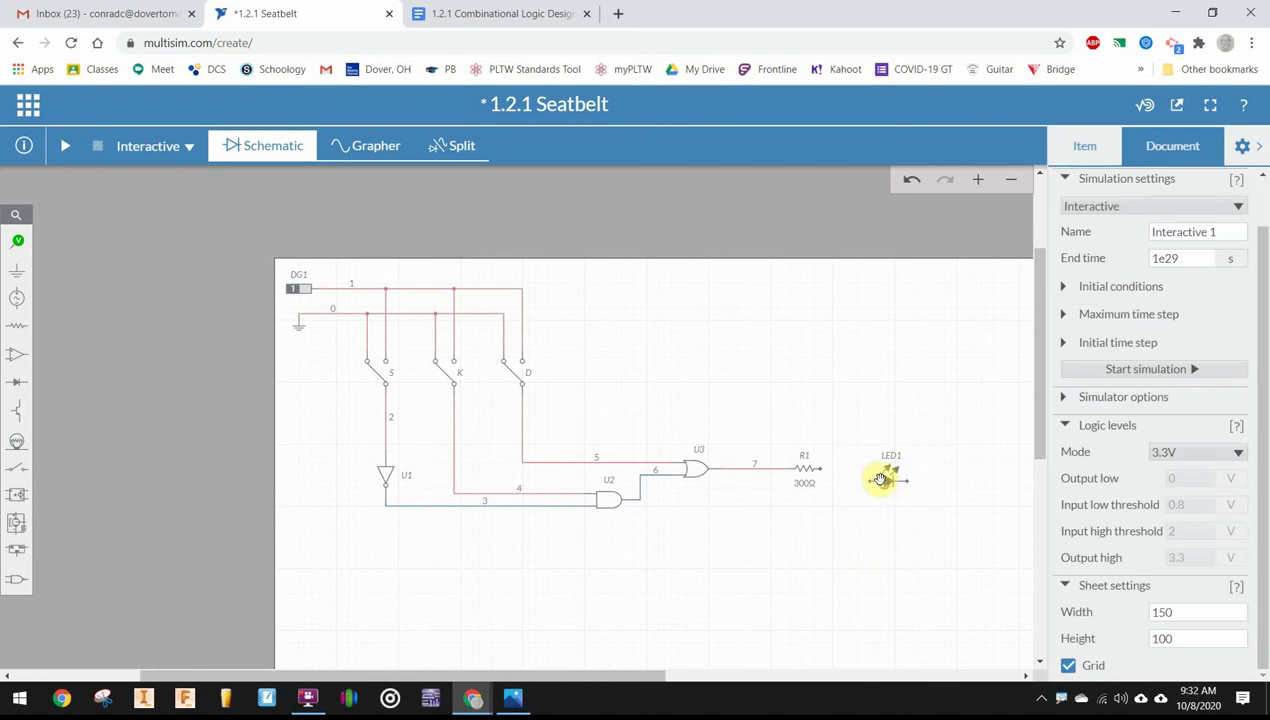
{"action": "left_click_drag", "start_coordinate": [880, 480], "coordinate": [850, 468]}
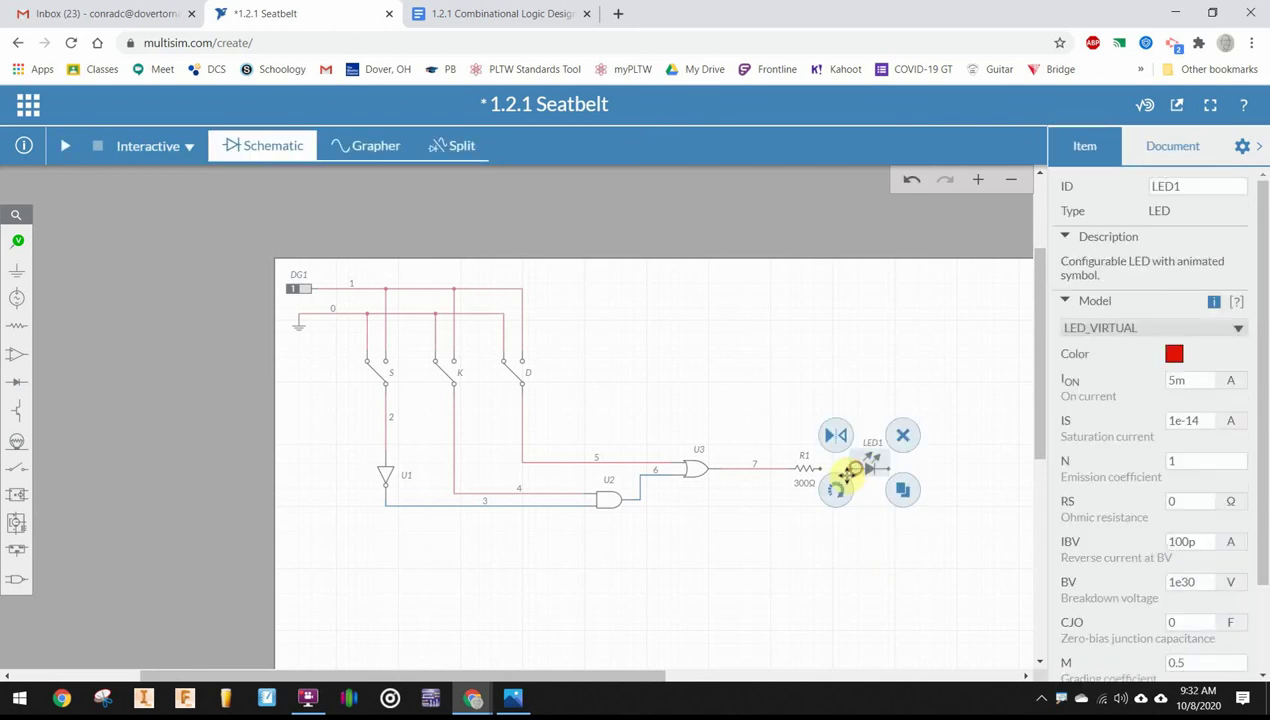
{"action": "scroll", "coordinate": [845, 471], "scroll_direction": "up", "scroll_amount": 5}
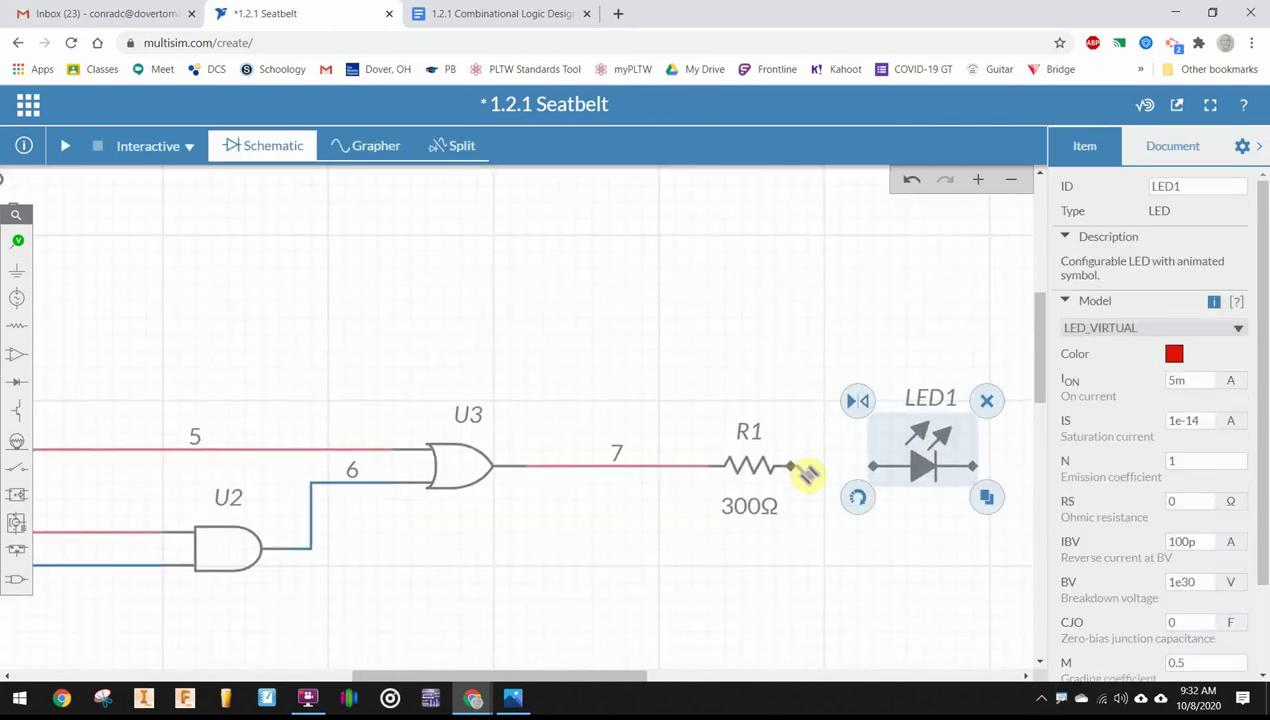
{"action": "left_click", "coordinate": [774, 368]}
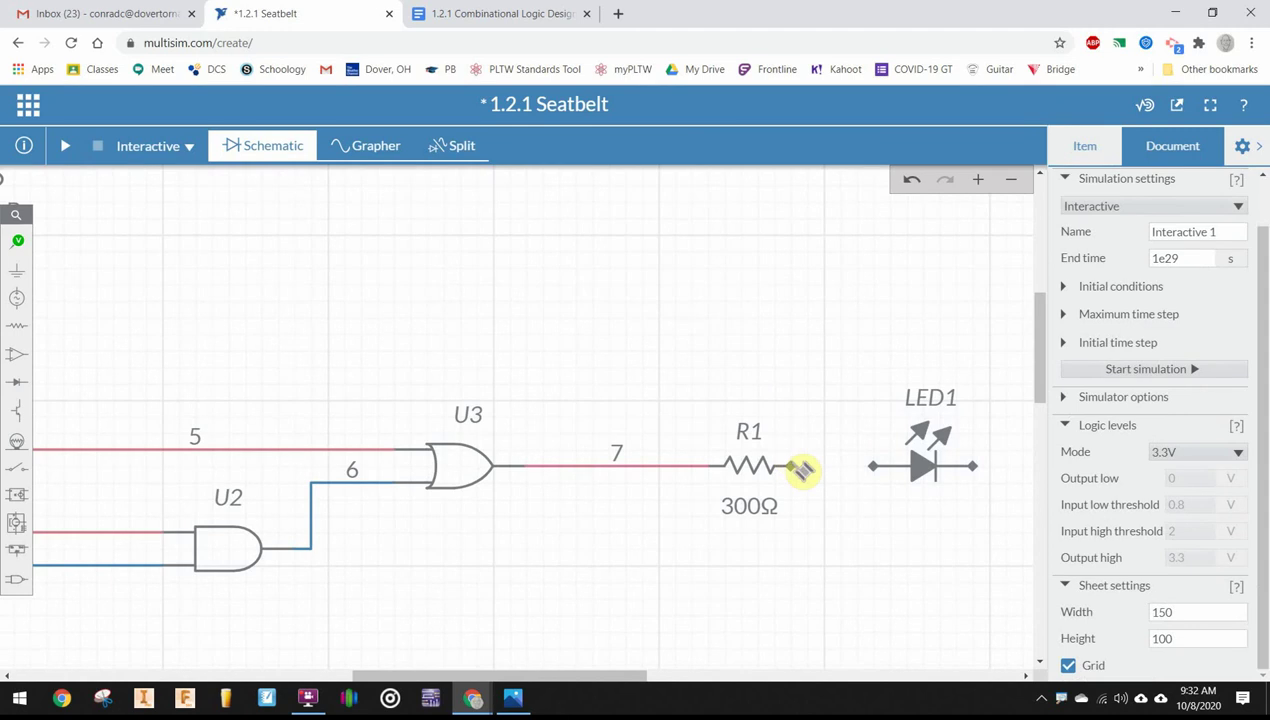
{"action": "scroll", "coordinate": [655, 270], "scroll_direction": "down", "scroll_amount": 4}
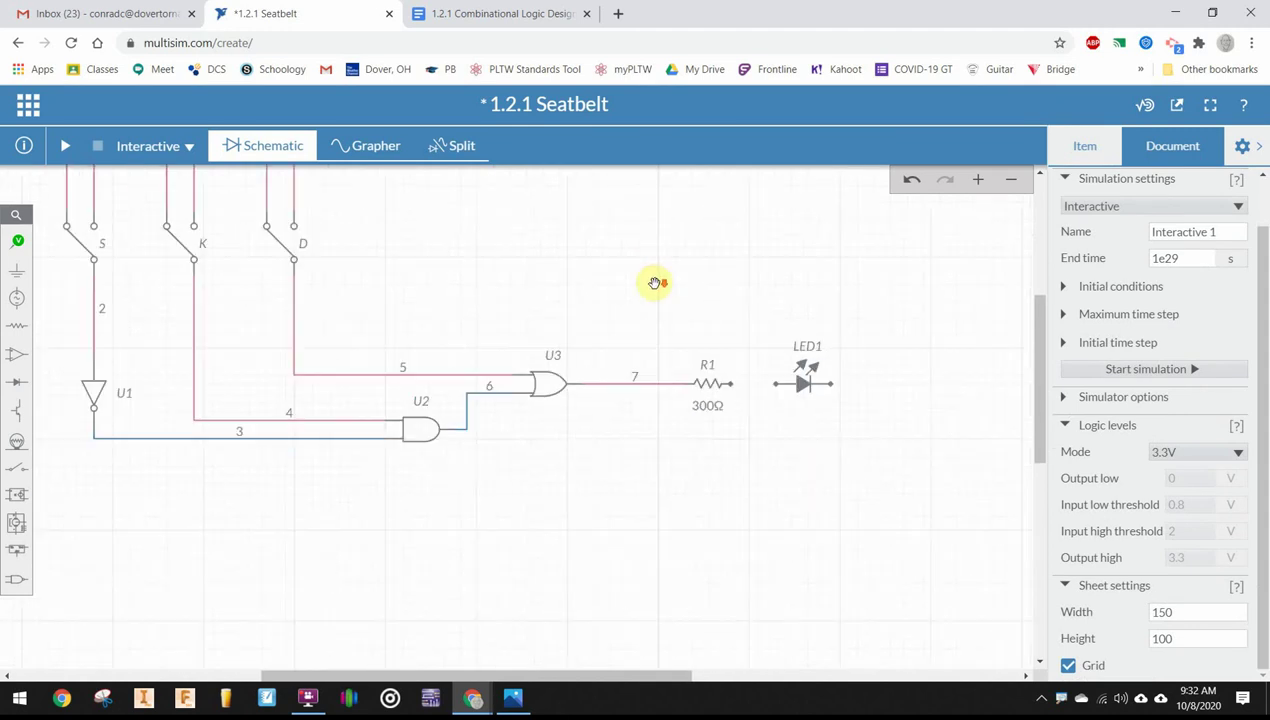
Place a ground symbol from Schematic connectors below and right of LED1
{"action": "left_click", "coordinate": [17, 273]}
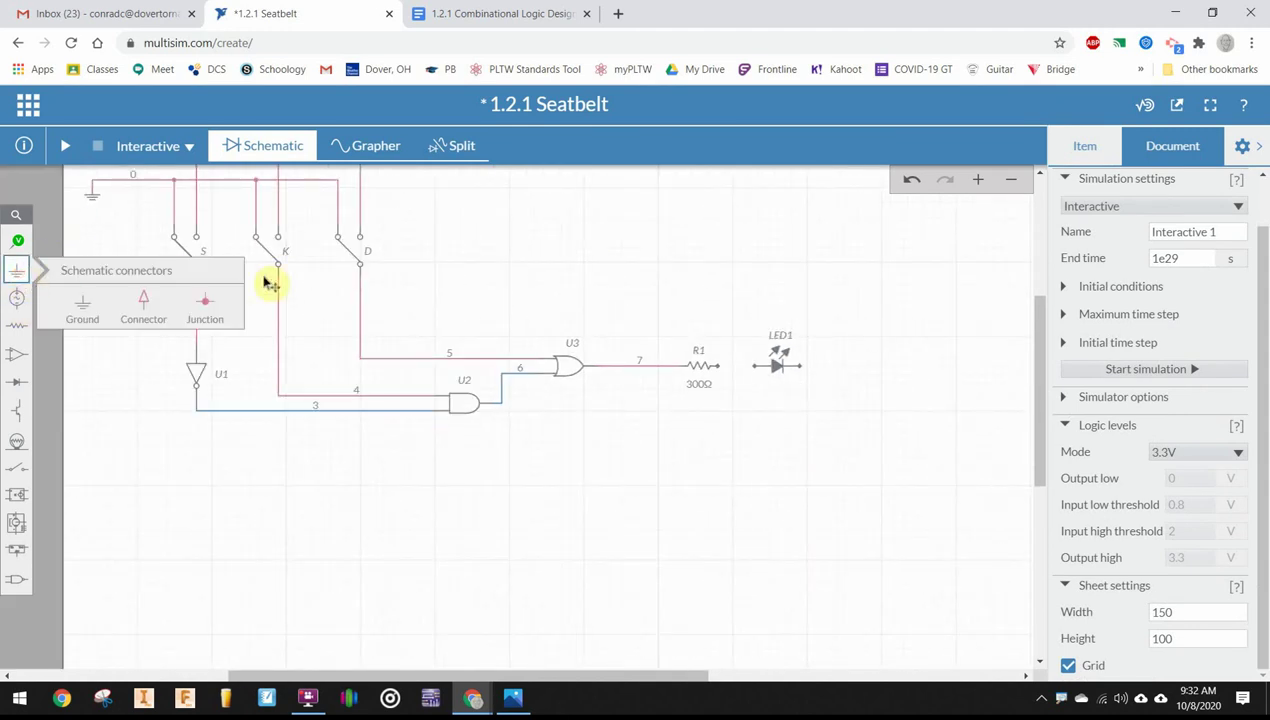
{"action": "left_click", "coordinate": [79, 303]}
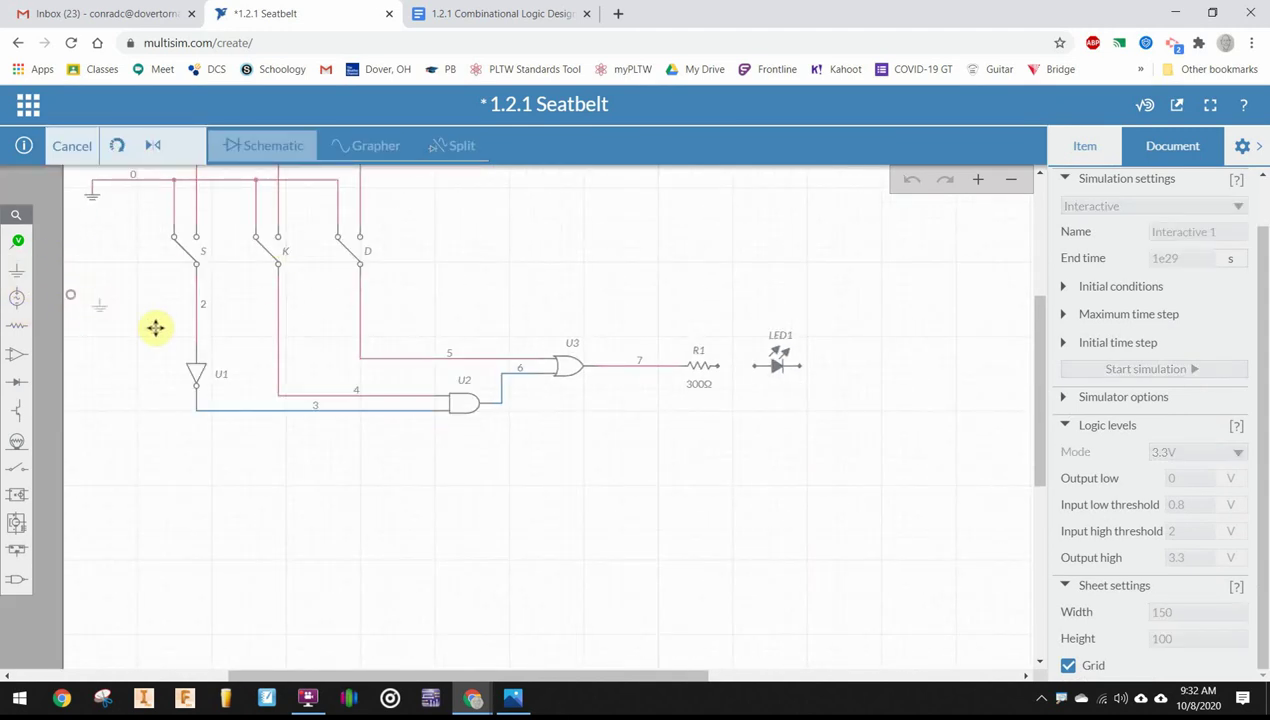
{"action": "left_click", "coordinate": [845, 382]}
{"action": "left_click", "coordinate": [930, 367]}
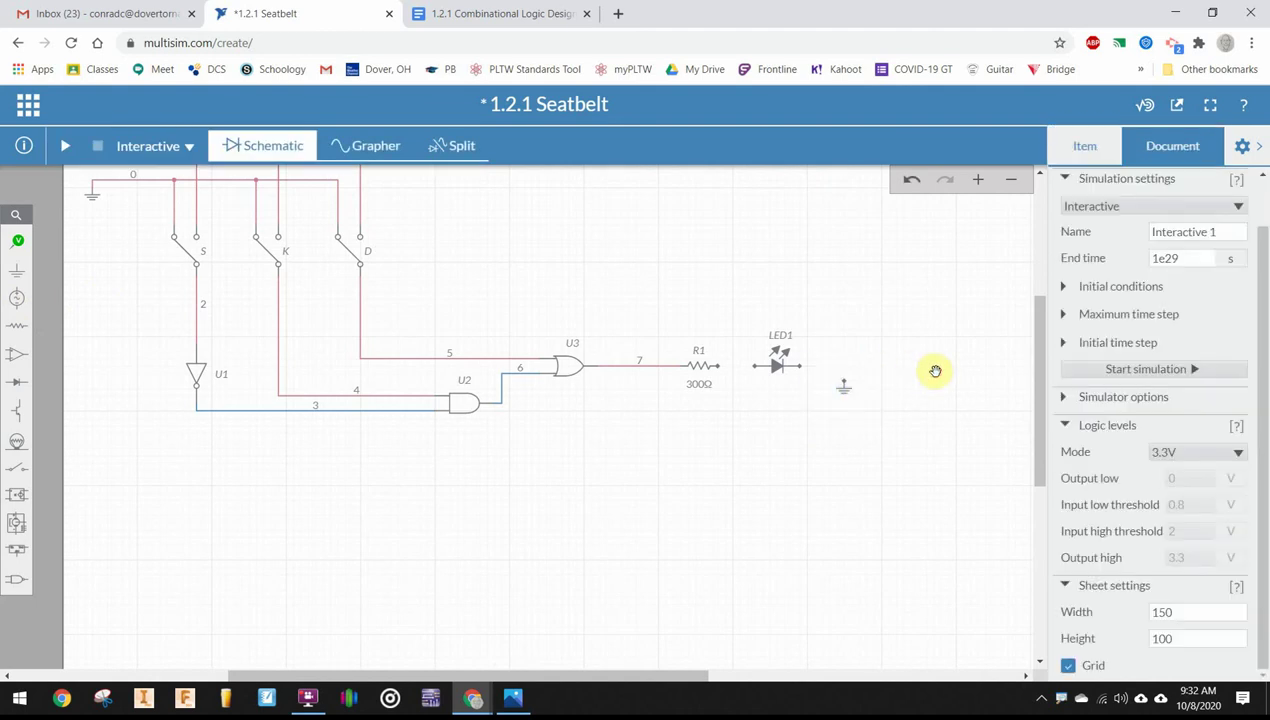
Wire R1's right pin to LED1's anode and LED1's cathode to the ground
{"action": "scroll", "coordinate": [700, 365], "scroll_direction": "up", "scroll_amount": 3}
{"action": "left_click", "coordinate": [746, 381]}
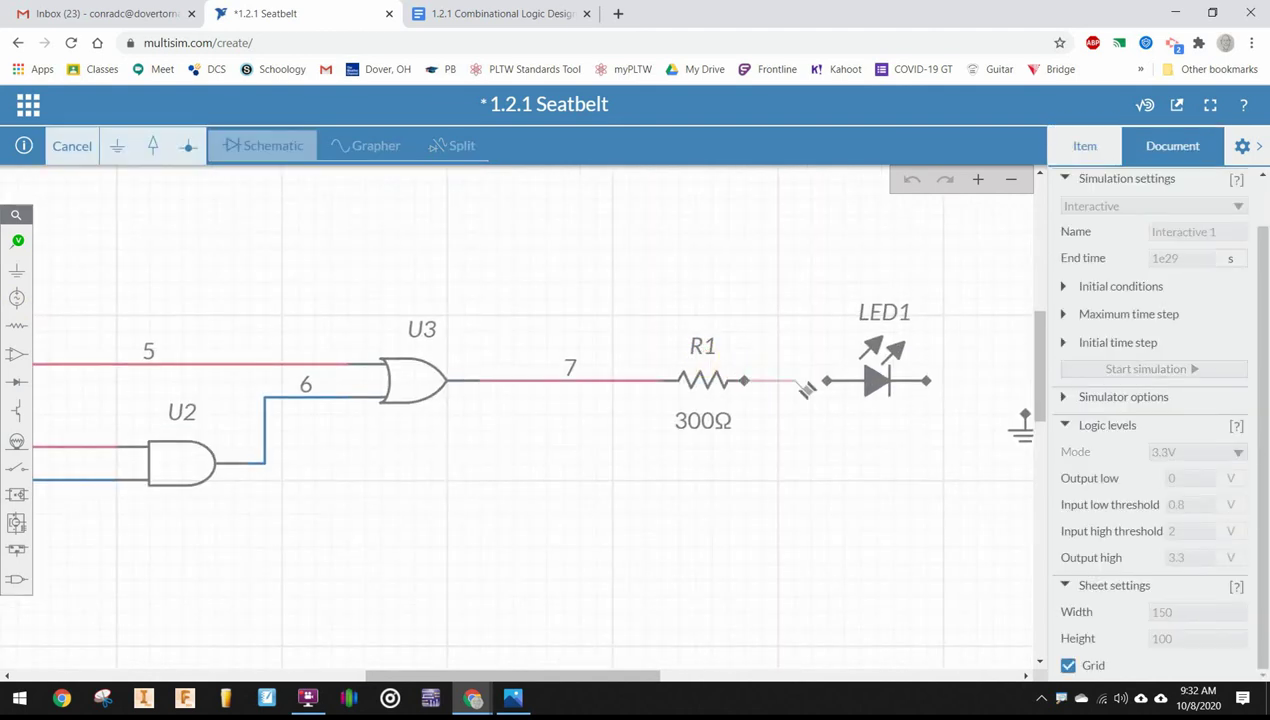
{"action": "left_click", "coordinate": [826, 380]}
{"action": "scroll", "coordinate": [830, 440], "scroll_direction": "down", "scroll_amount": 3}
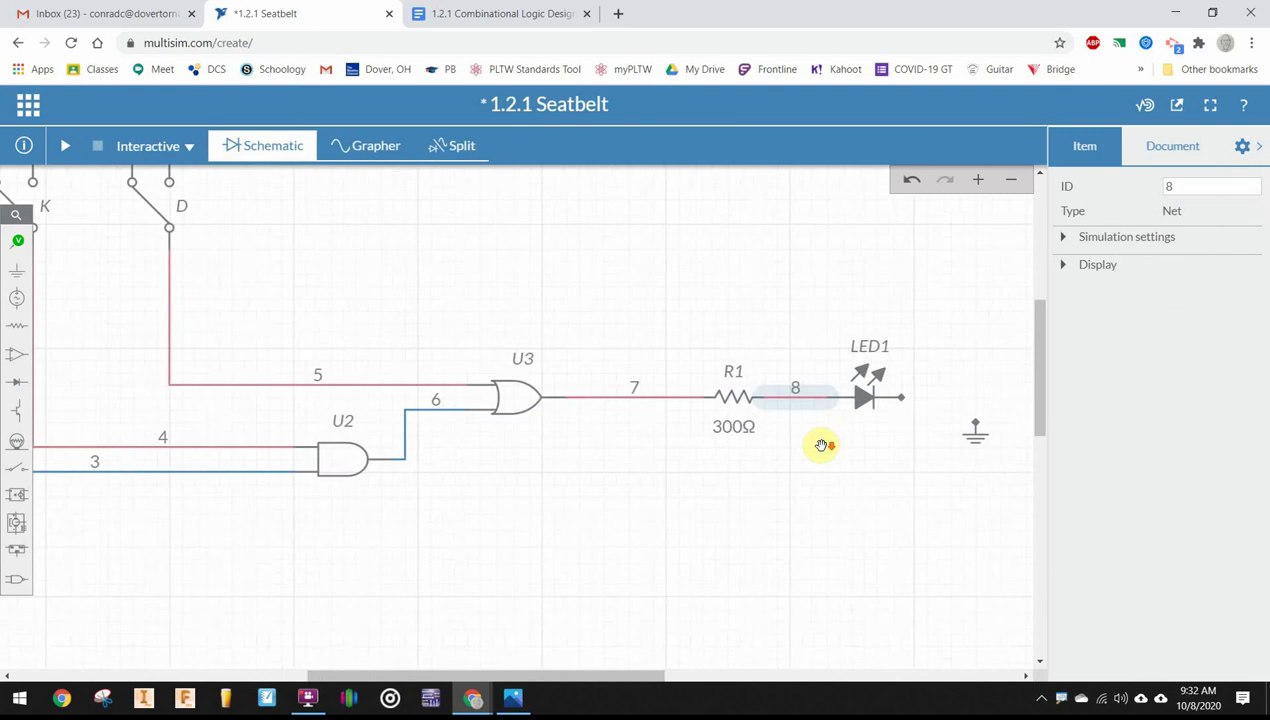
{"action": "scroll", "coordinate": [885, 414], "scroll_direction": "up", "scroll_amount": 3}
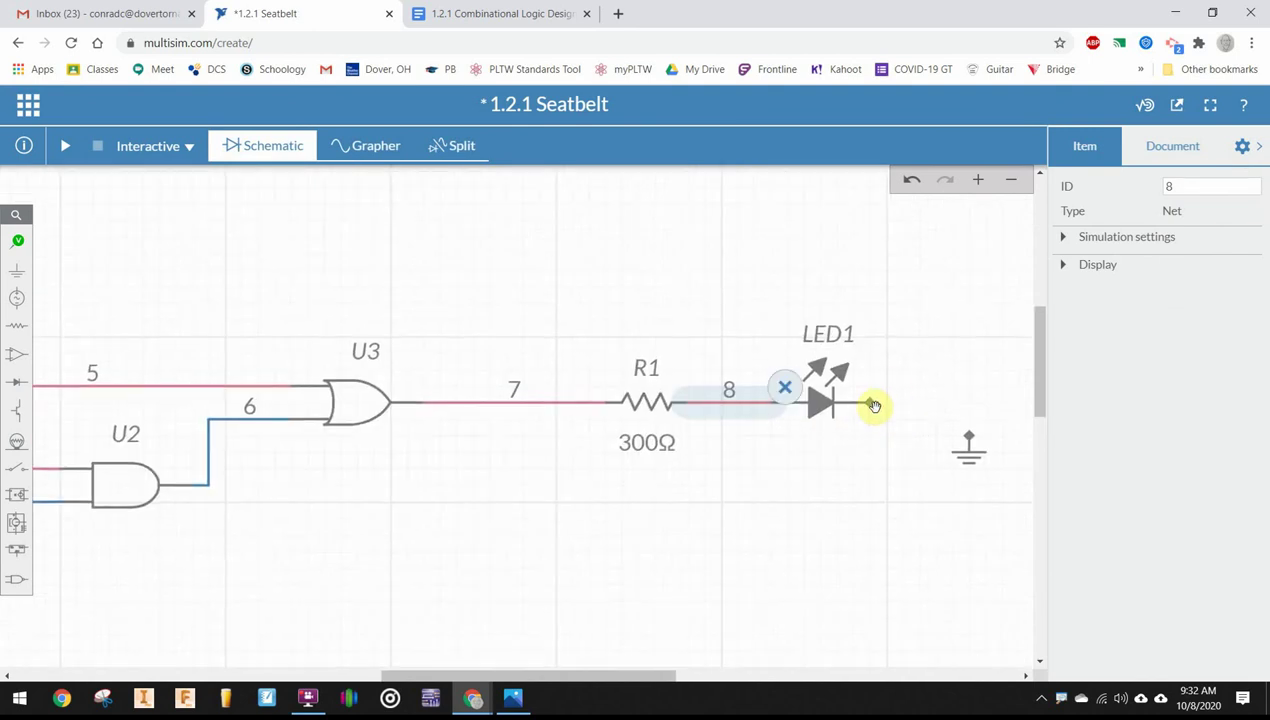
{"action": "left_click", "coordinate": [942, 383]}
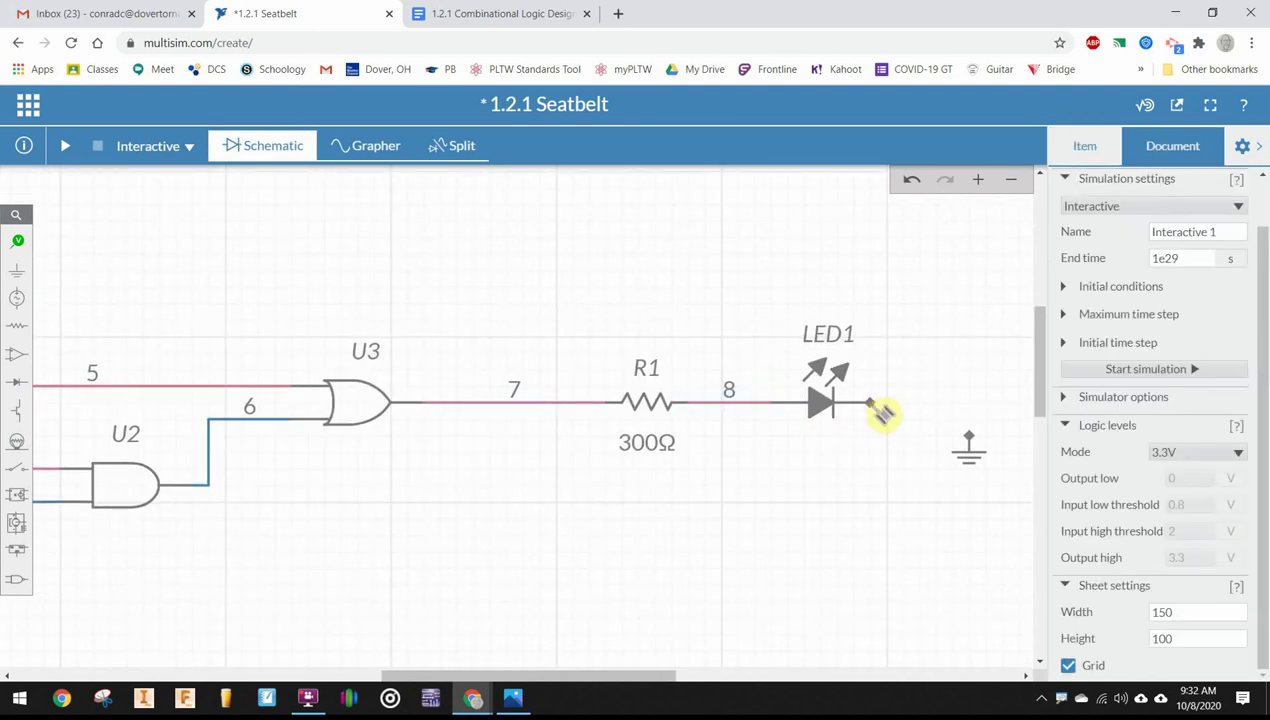
{"action": "left_click", "coordinate": [871, 403]}
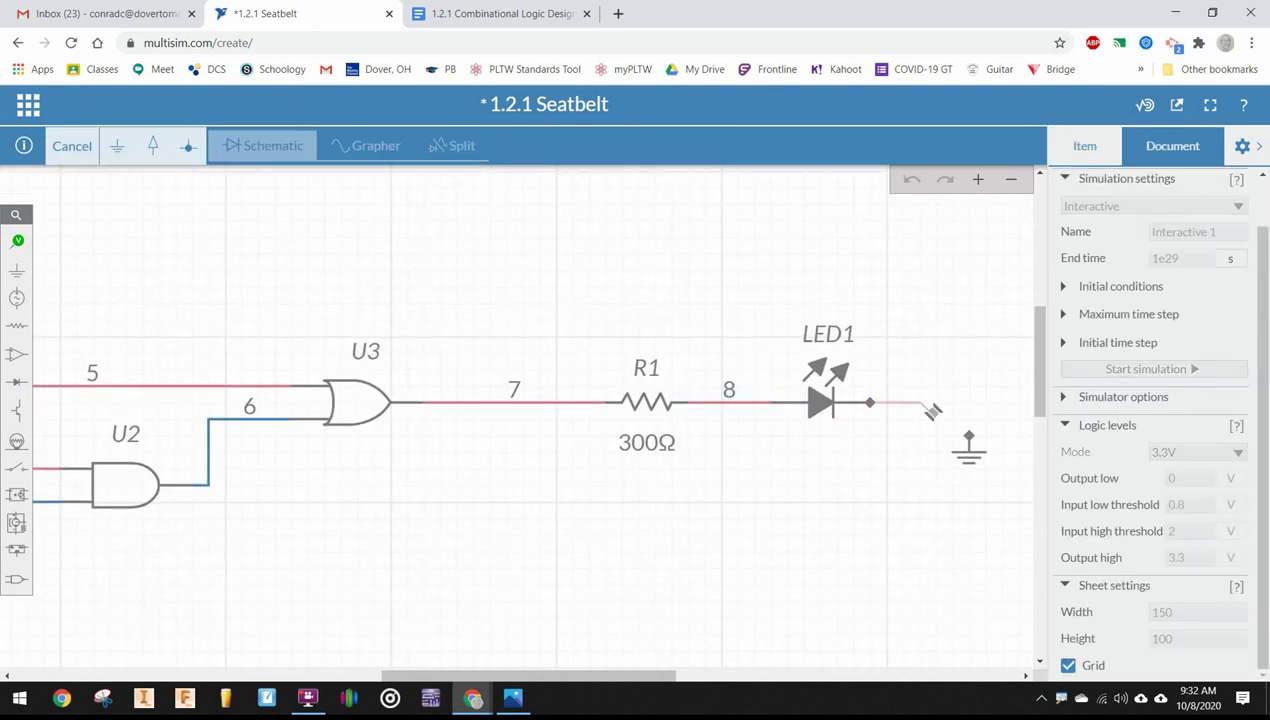
{"action": "left_click", "coordinate": [966, 438]}
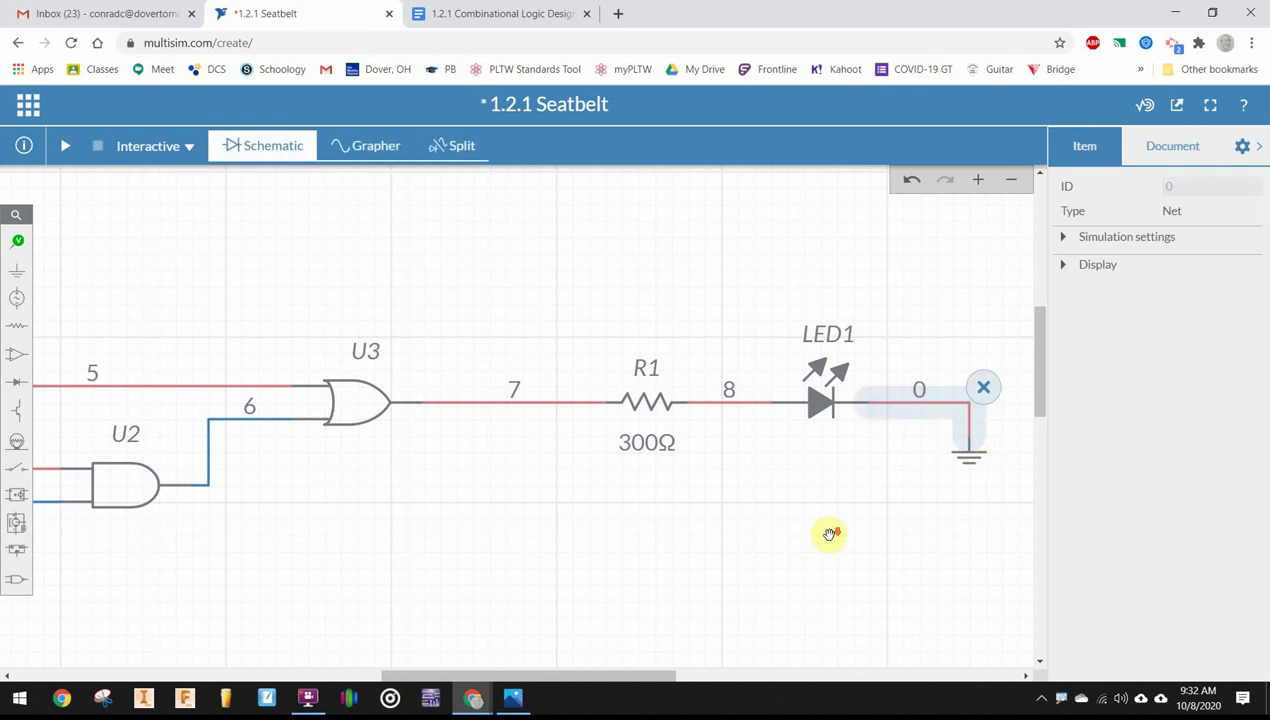
{"action": "scroll", "coordinate": [816, 530], "scroll_direction": "down", "scroll_amount": 3}
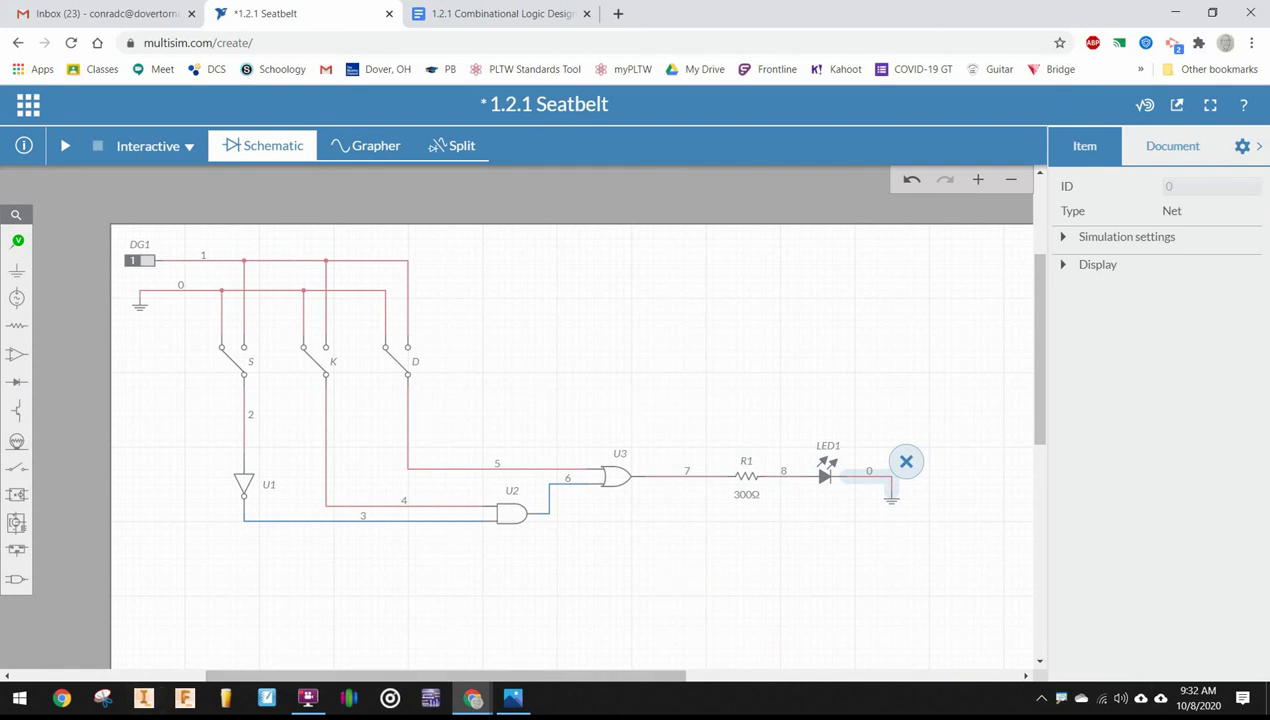
Place an IO1 connector below the circuit and rotate it twice to point down
{"action": "left_click", "coordinate": [16, 246]}
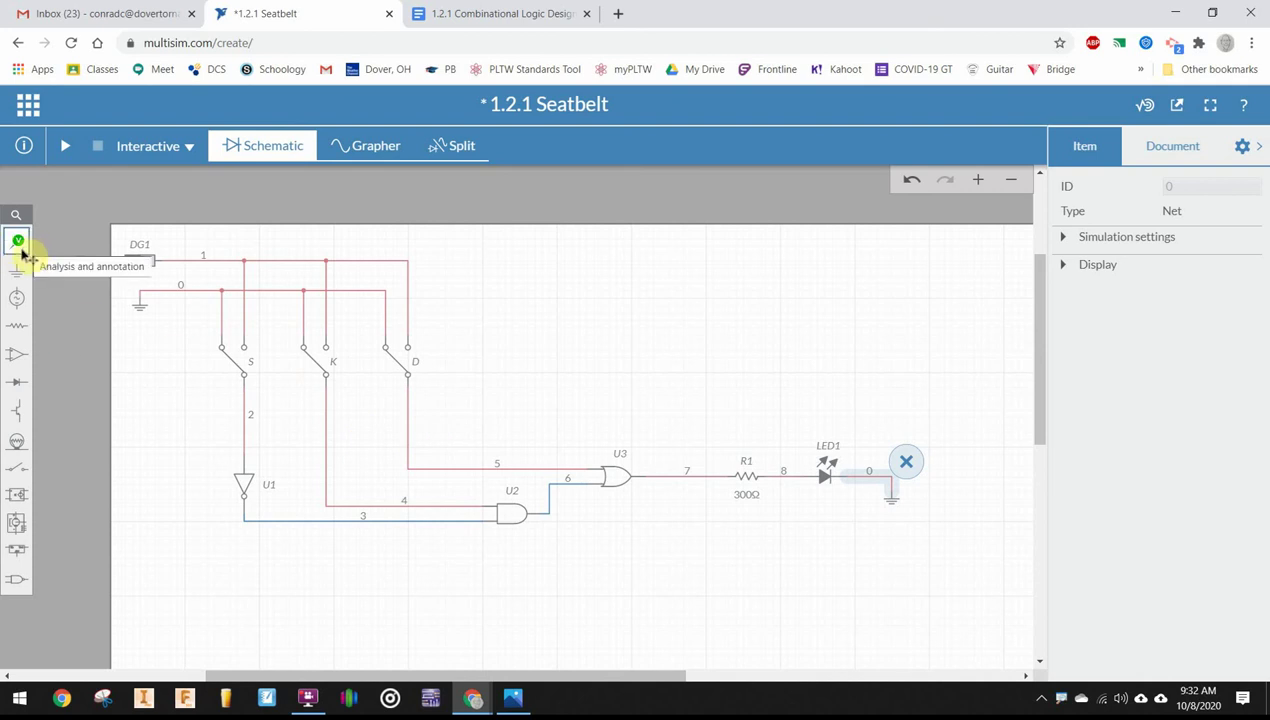
{"action": "left_click", "coordinate": [26, 252]}
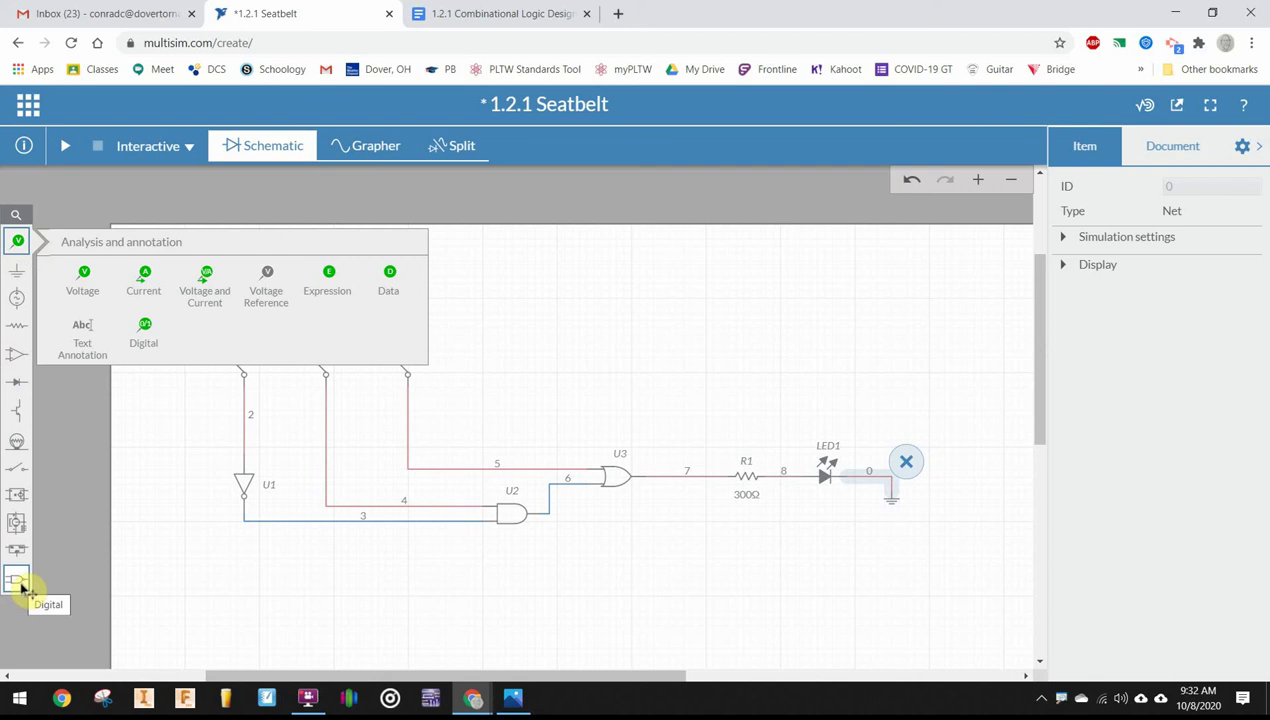
{"action": "left_click", "coordinate": [17, 273]}
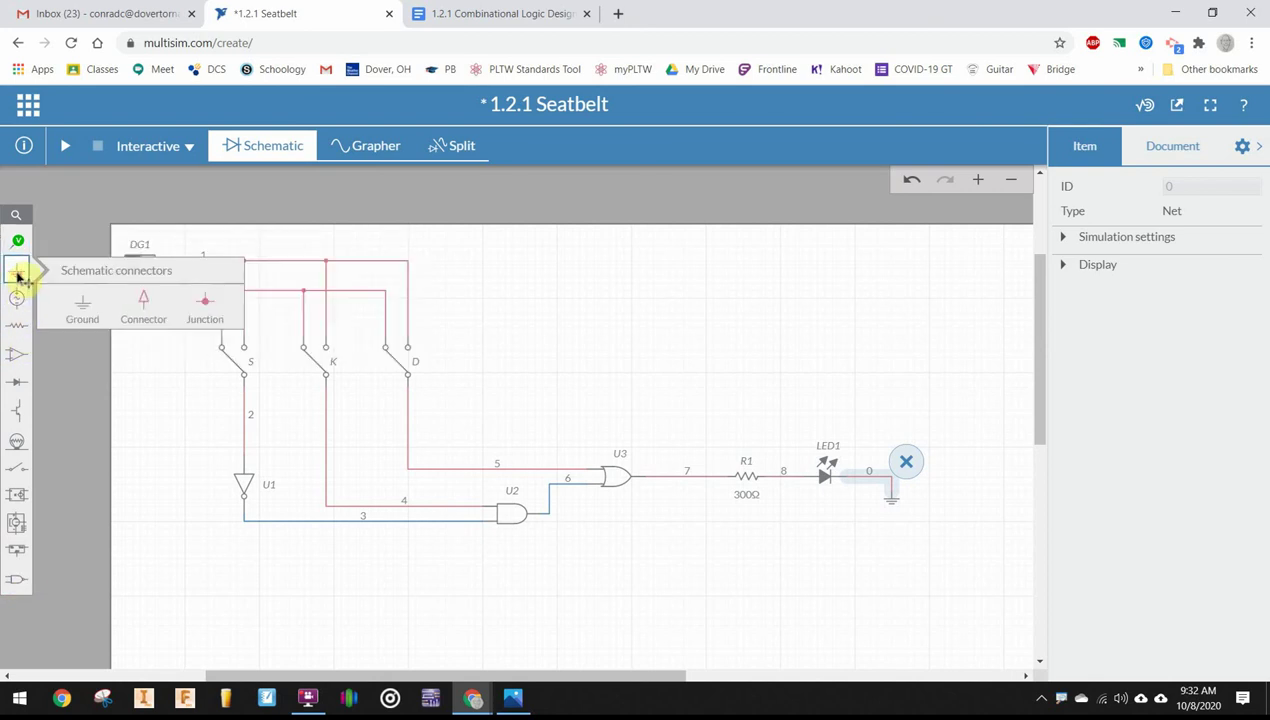
{"action": "left_click", "coordinate": [153, 295]}
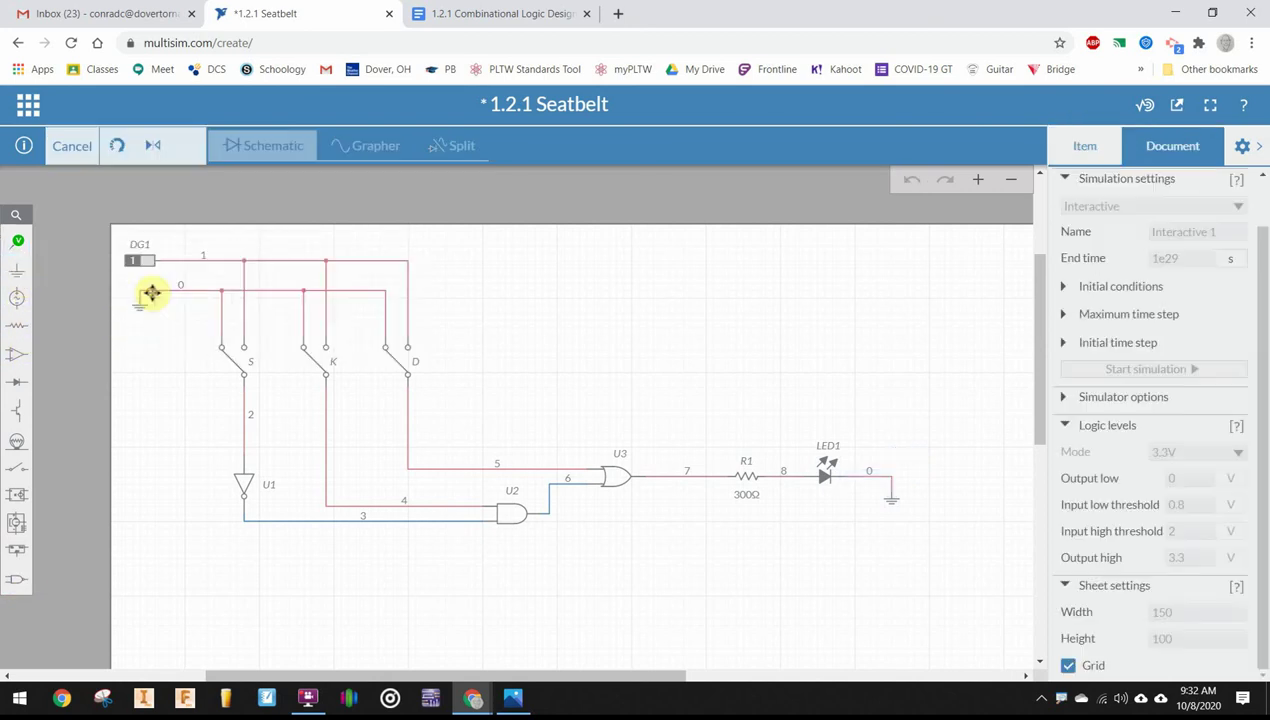
{"action": "left_click", "coordinate": [246, 617]}
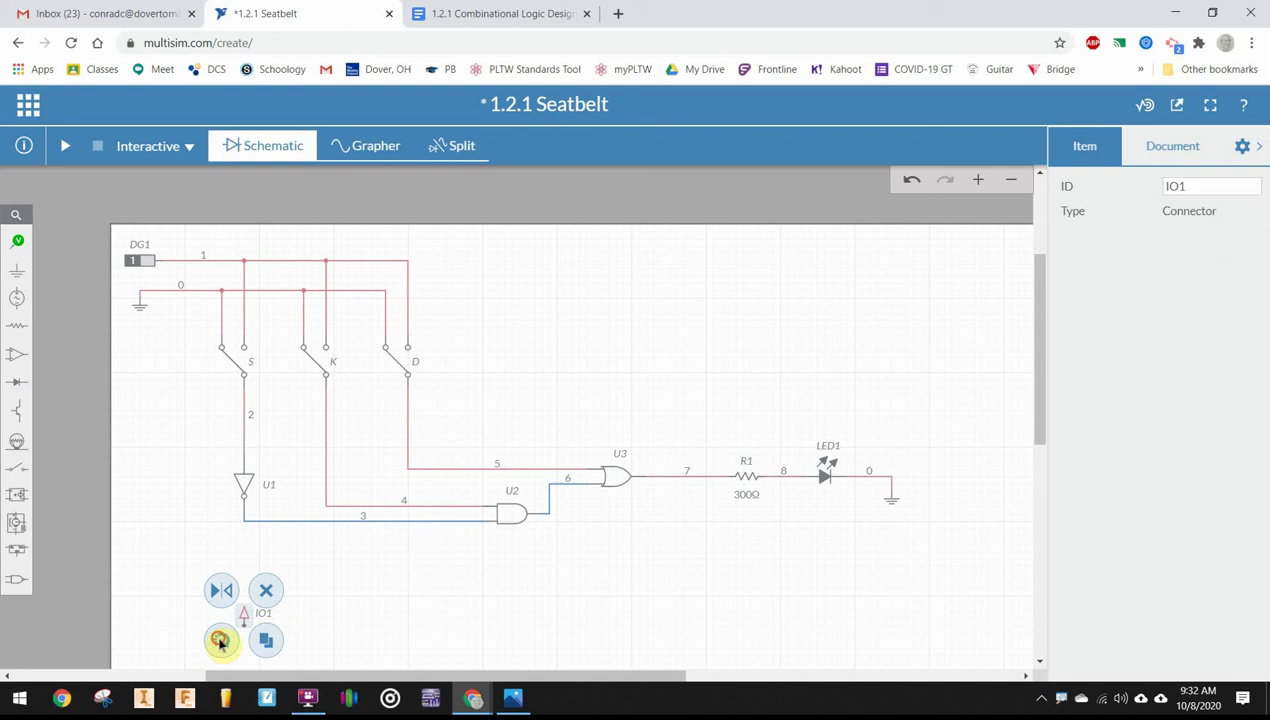
{"action": "left_click", "coordinate": [223, 644]}
{"action": "left_click", "coordinate": [219, 640]}
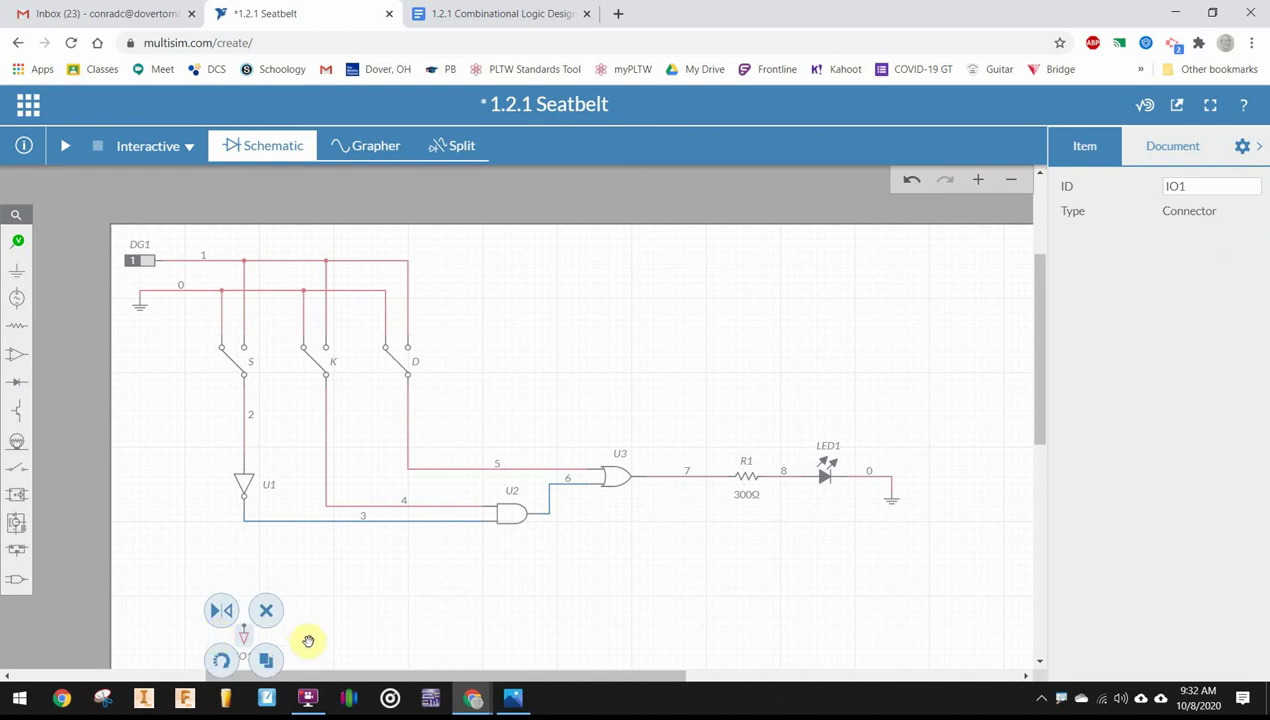
{"action": "scroll", "coordinate": [312, 638], "scroll_direction": "down", "scroll_amount": 5}
{"action": "scroll", "coordinate": [309, 588], "scroll_direction": "up", "scroll_amount": 5}
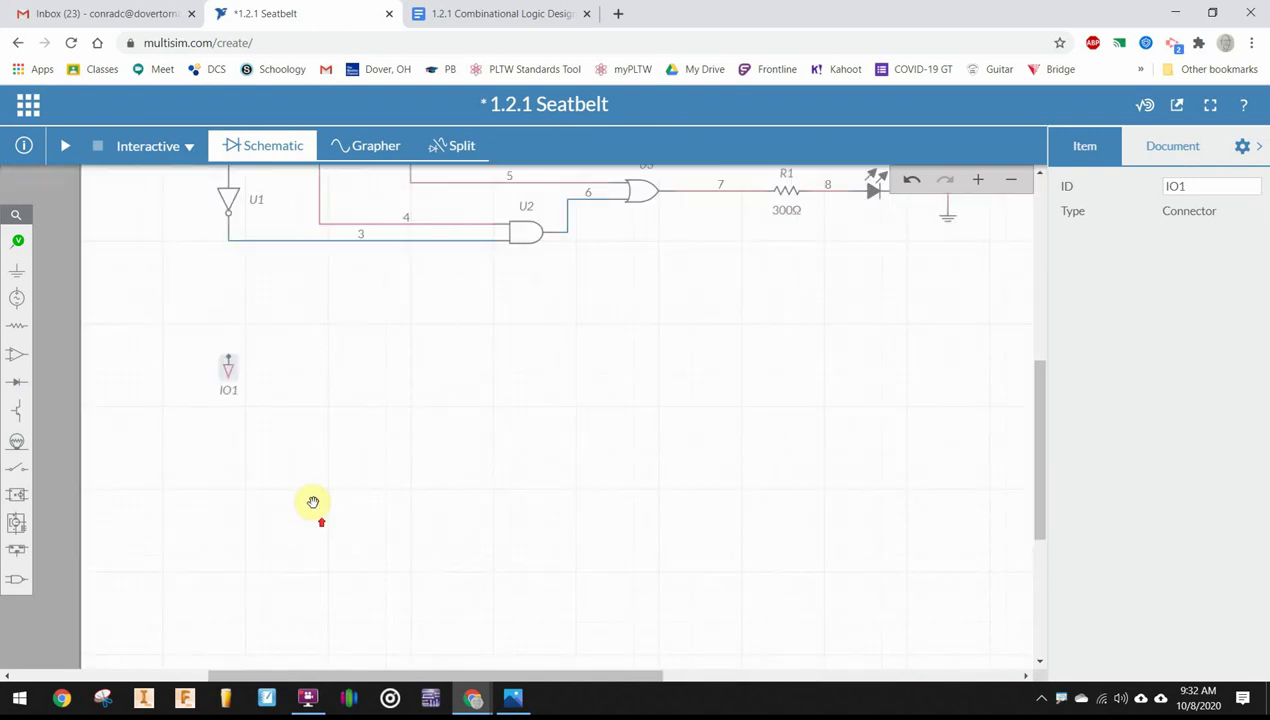
{"action": "left_click_drag", "start_coordinate": [366, 372], "coordinate": [440, 423]}
Copy the IO1 connector twice, placing the copies in a row to its right
{"action": "left_click", "coordinate": [288, 418]}
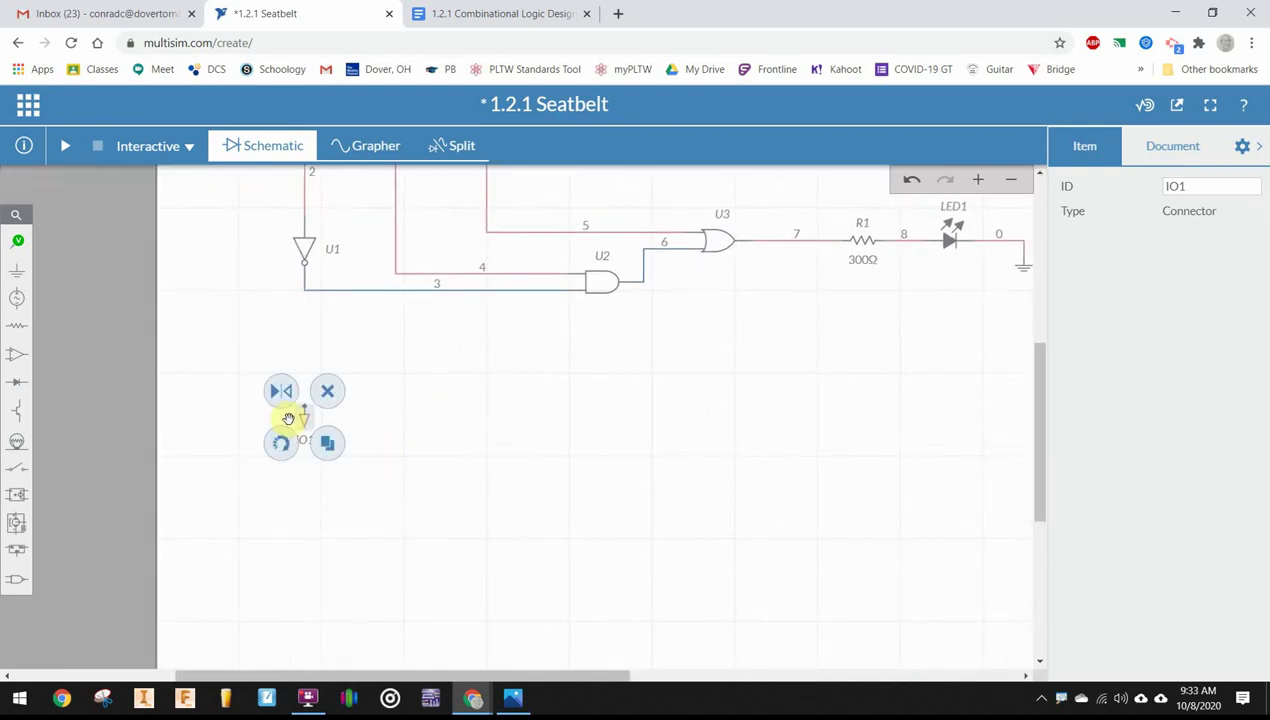
{"action": "left_click", "coordinate": [328, 442]}
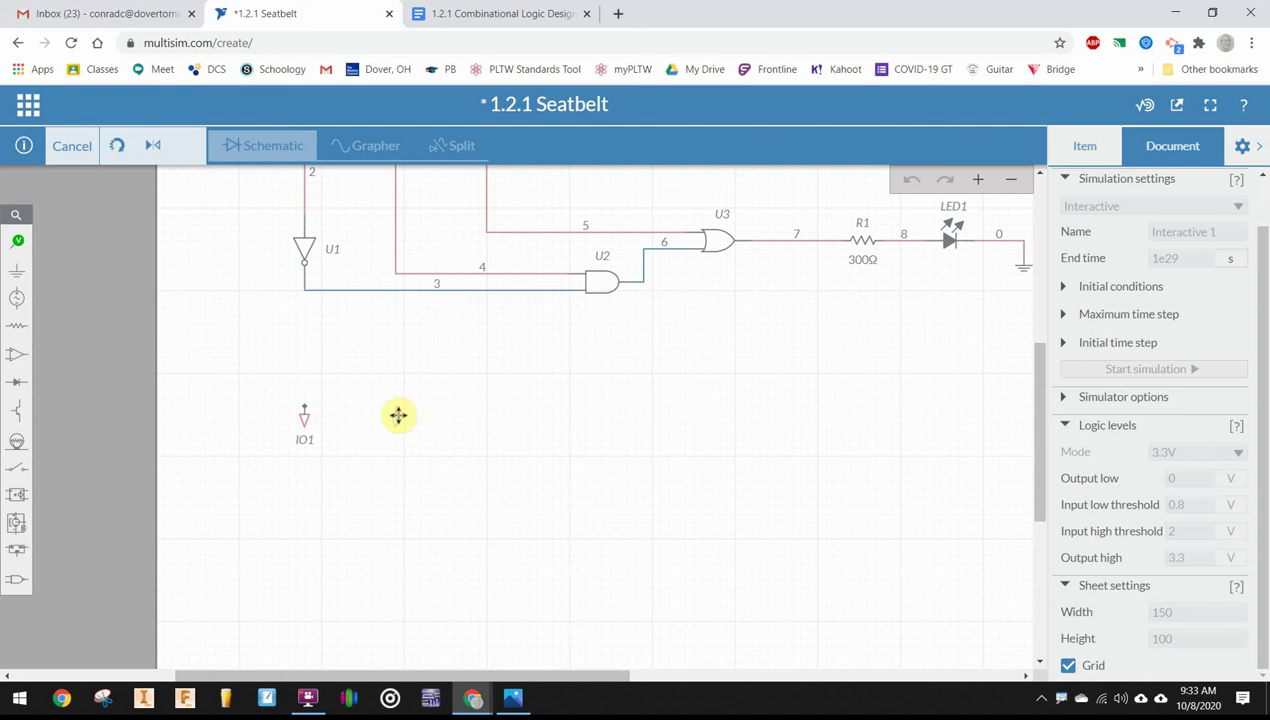
{"action": "left_click", "coordinate": [398, 415]}
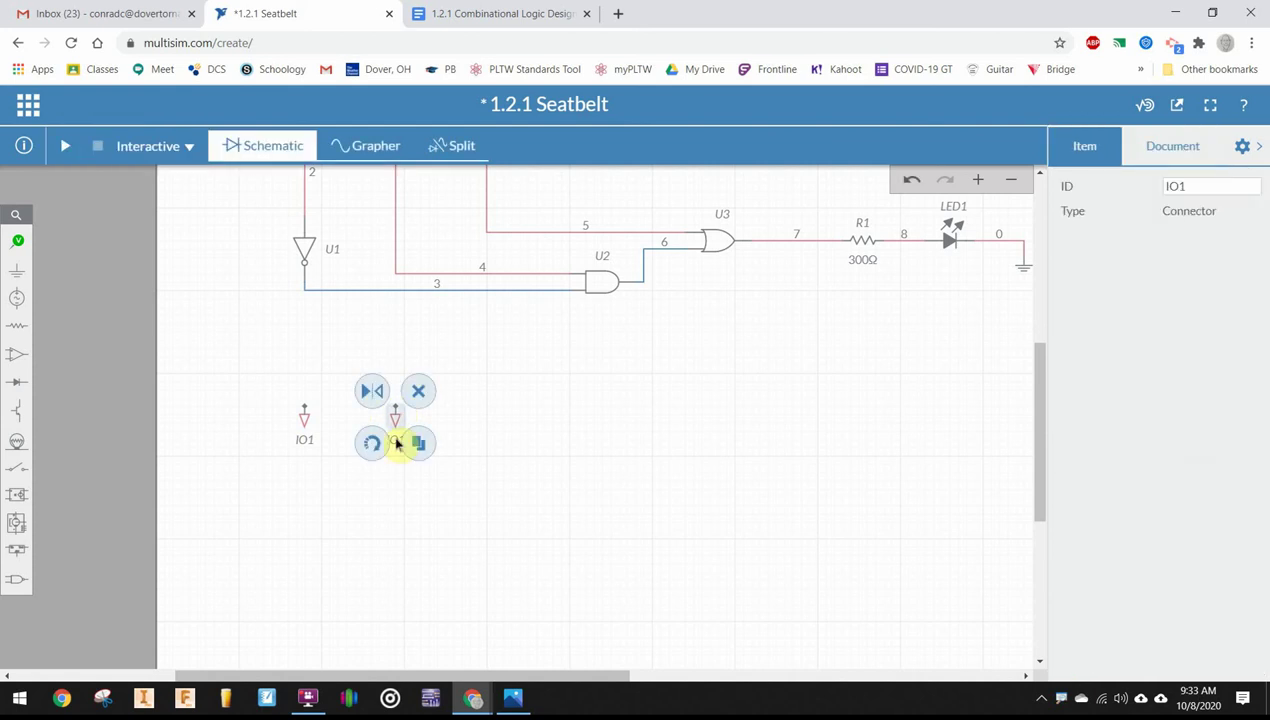
{"action": "left_click", "coordinate": [418, 445]}
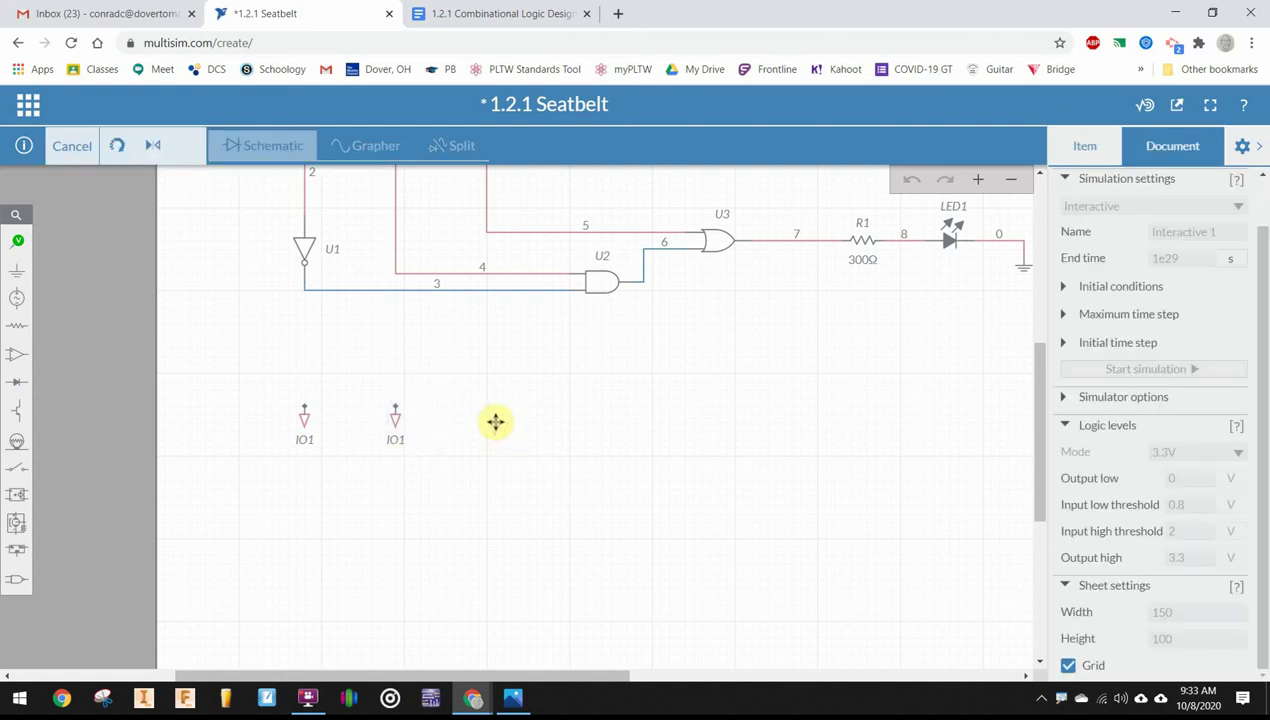
{"action": "left_click", "coordinate": [495, 422]}
{"action": "left_click", "coordinate": [558, 402]}
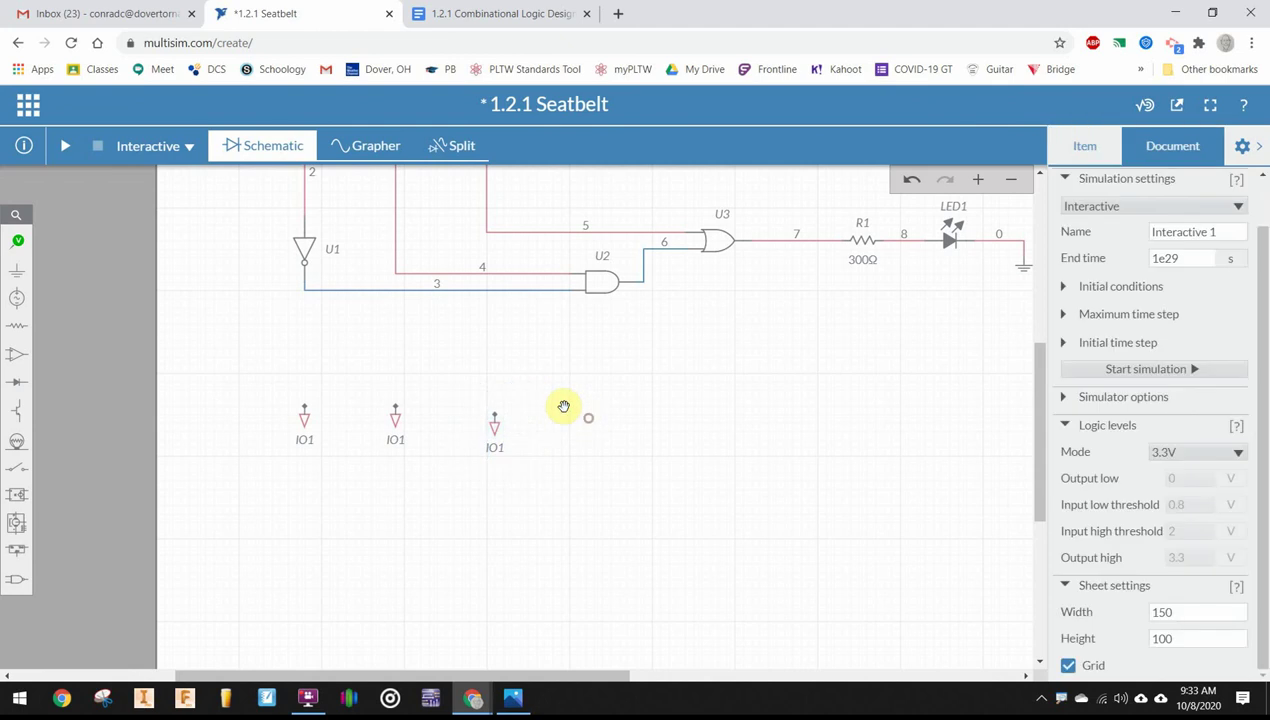
{"action": "scroll", "coordinate": [285, 495], "scroll_direction": "up", "scroll_amount": 5}
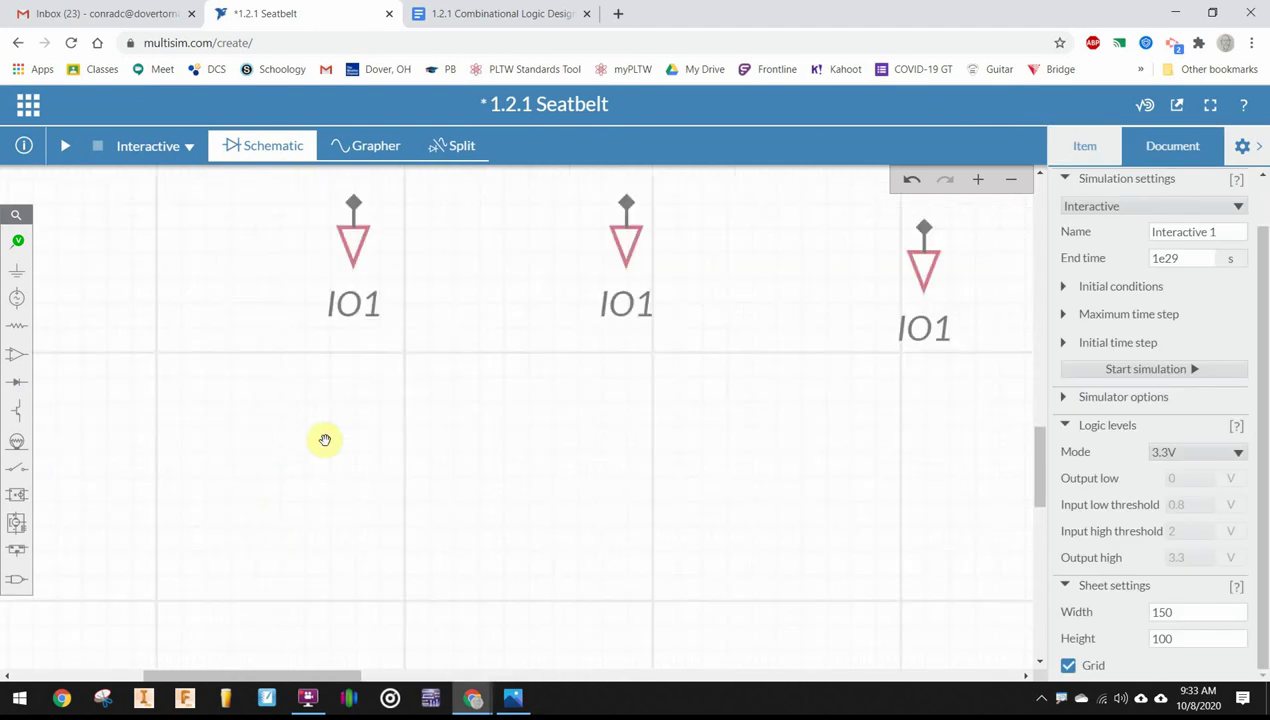
Rename the left connector to notS, choosing not to rename the other connectors
{"action": "double_click", "coordinate": [352, 302]}
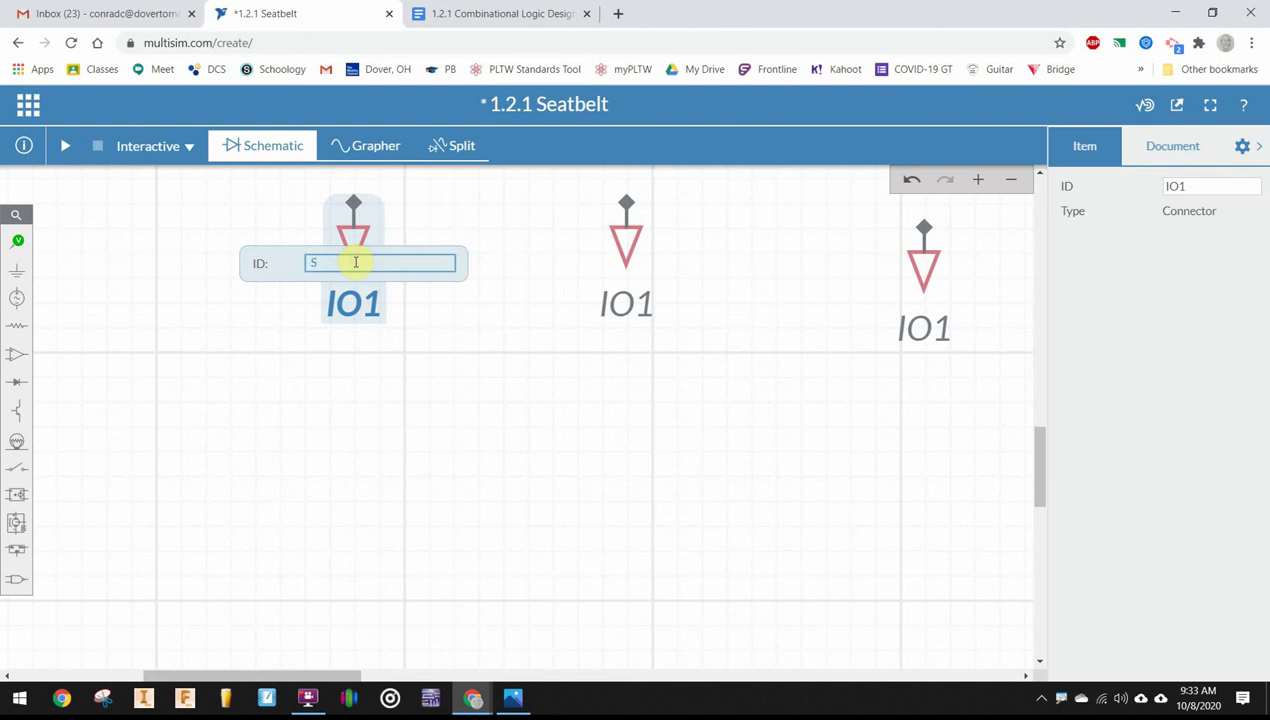
{"action": "key", "text": "BackSpace"}
{"action": "type", "text": "r"}
{"action": "left_click", "coordinate": [585, 405]}
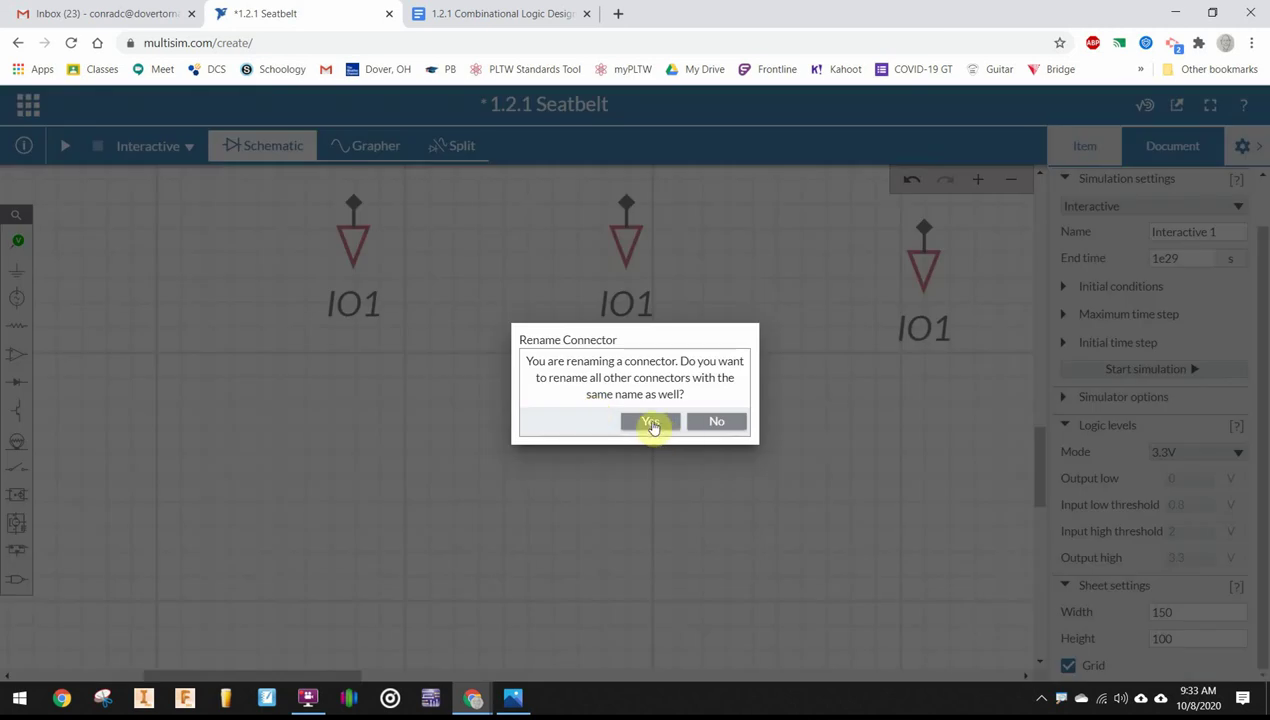
{"action": "left_click", "coordinate": [714, 424]}
Wire the notS connector's pin up to inverter U1's output net
{"action": "scroll", "coordinate": [505, 312], "scroll_direction": "up", "scroll_amount": 1}
{"action": "scroll", "coordinate": [505, 312], "scroll_direction": "down", "scroll_amount": 3}
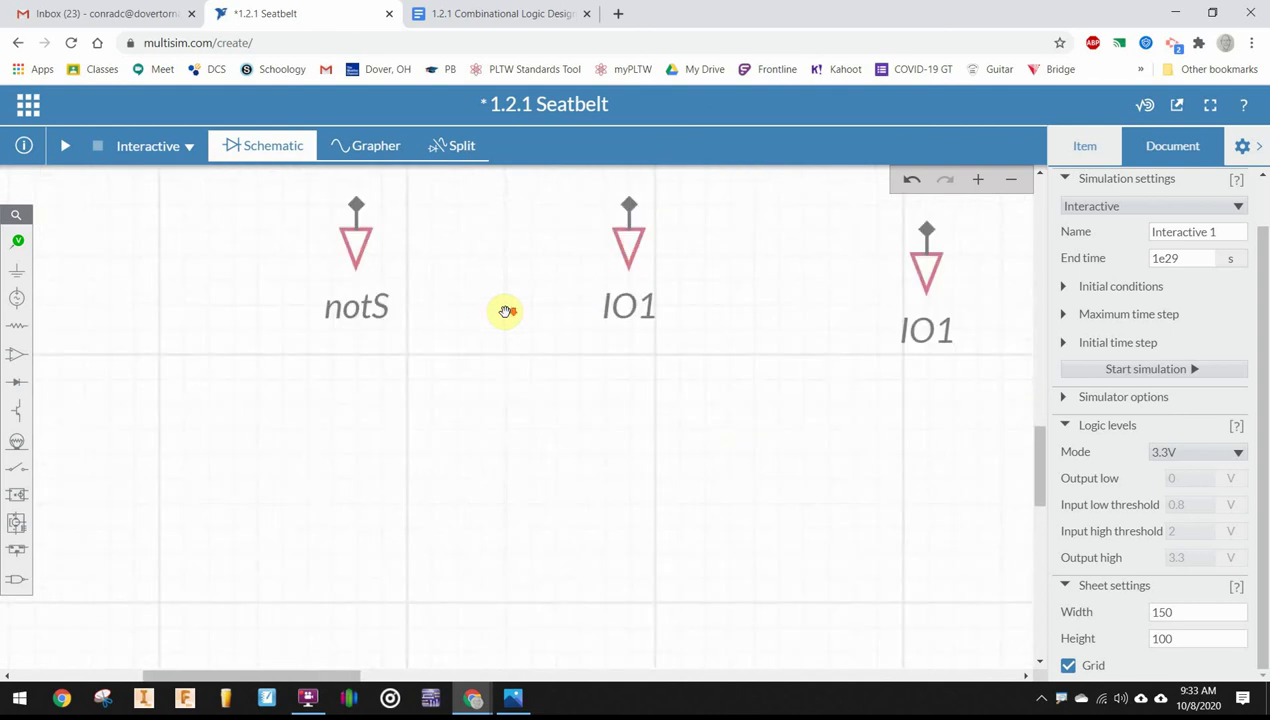
{"action": "scroll", "coordinate": [468, 422], "scroll_direction": "down", "scroll_amount": 3}
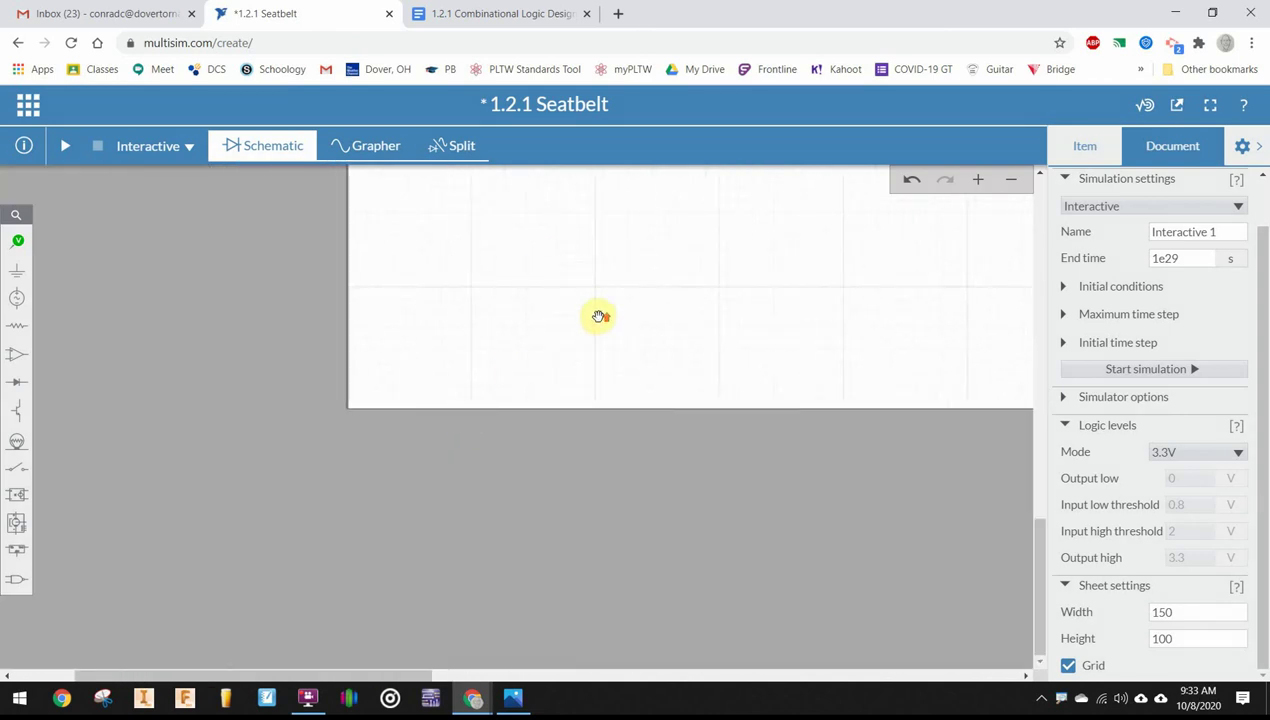
{"action": "scroll", "coordinate": [600, 315], "scroll_direction": "up", "scroll_amount": 5}
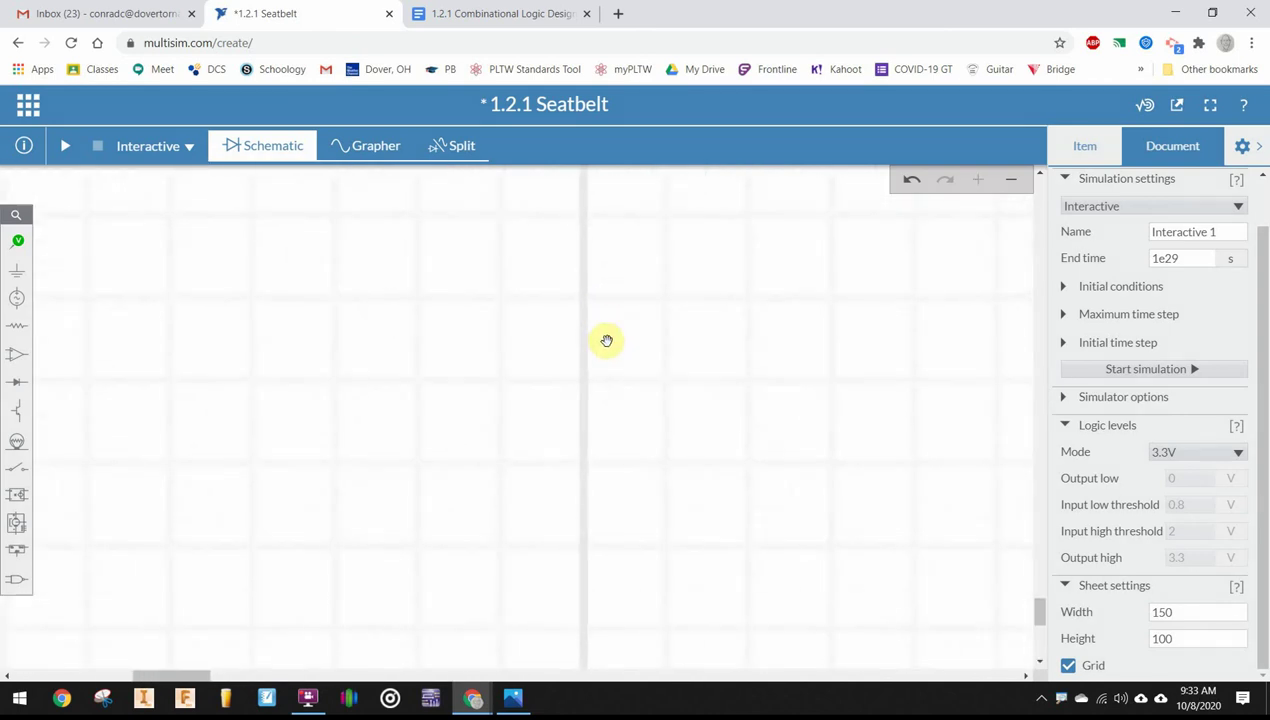
{"action": "scroll", "coordinate": [605, 325], "scroll_direction": "down", "scroll_amount": 3}
{"action": "scroll", "coordinate": [561, 473], "scroll_direction": "down", "scroll_amount": 3}
{"action": "scroll", "coordinate": [400, 601], "scroll_direction": "up", "scroll_amount": 5}
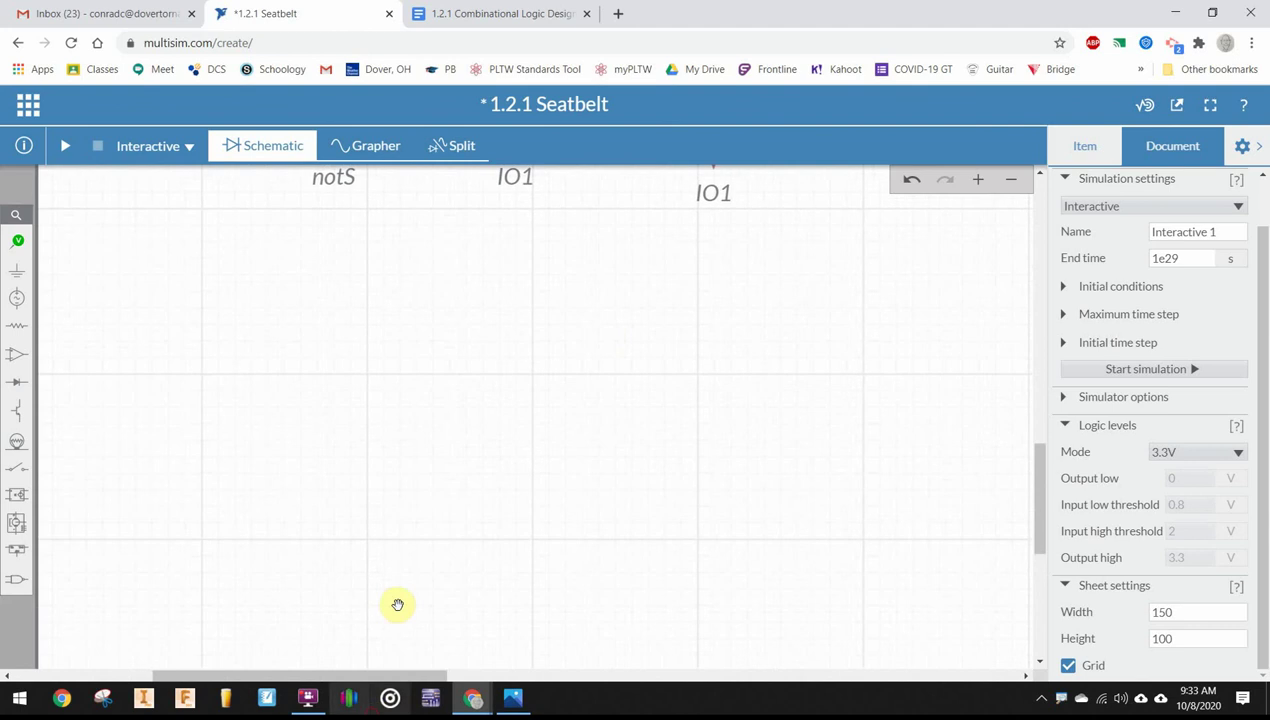
{"action": "left_click_drag", "start_coordinate": [638, 244], "coordinate": [610, 514]}
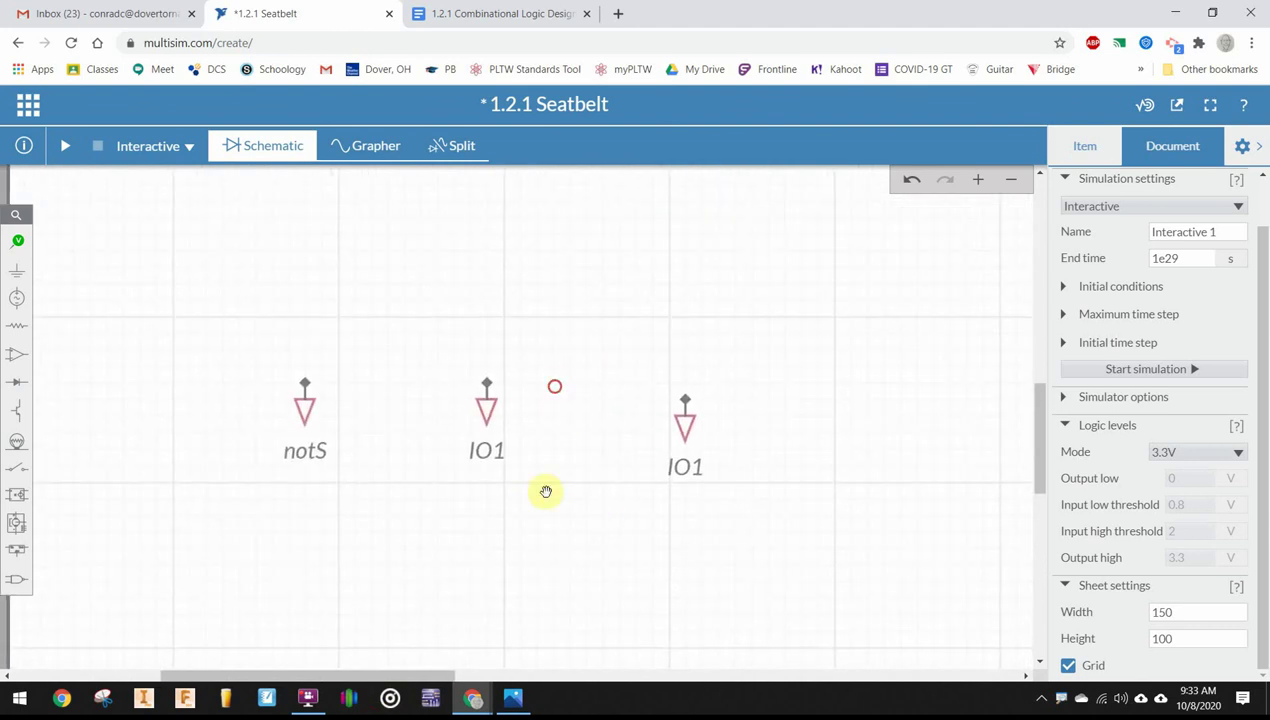
{"action": "left_click_drag", "start_coordinate": [553, 385], "coordinate": [547, 530]}
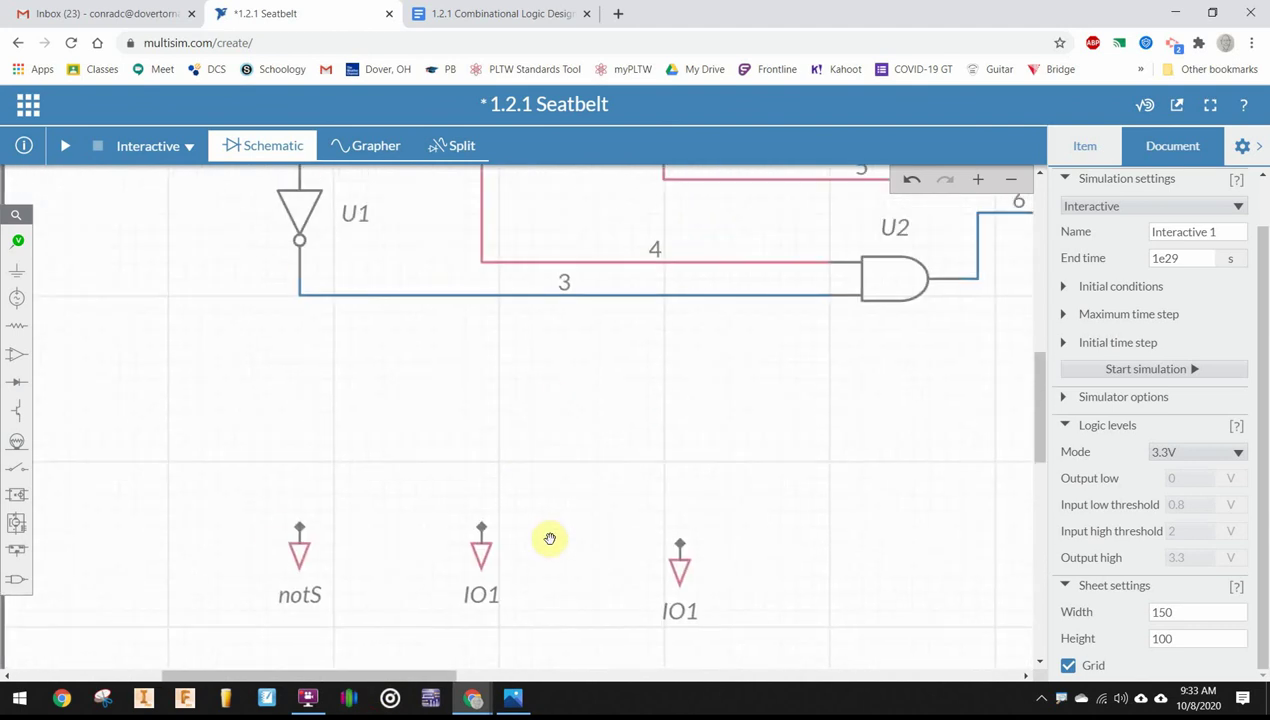
{"action": "left_click", "coordinate": [303, 528]}
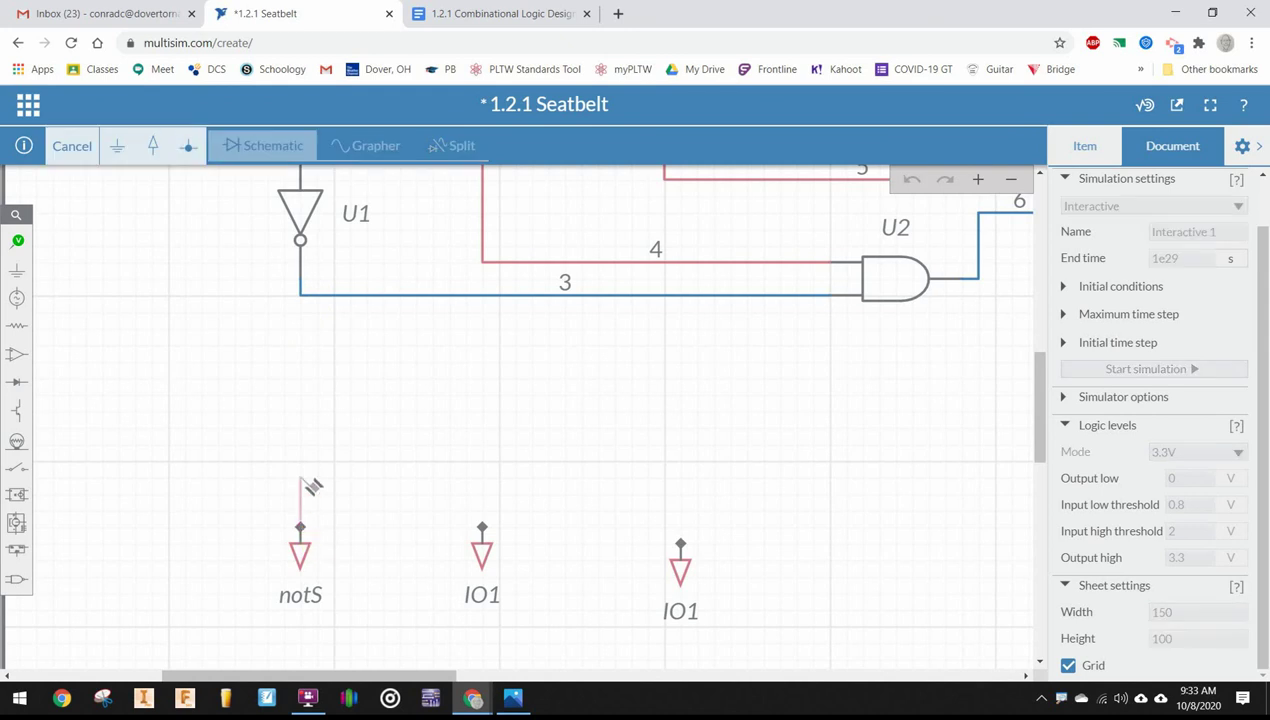
{"action": "left_click", "coordinate": [302, 303]}
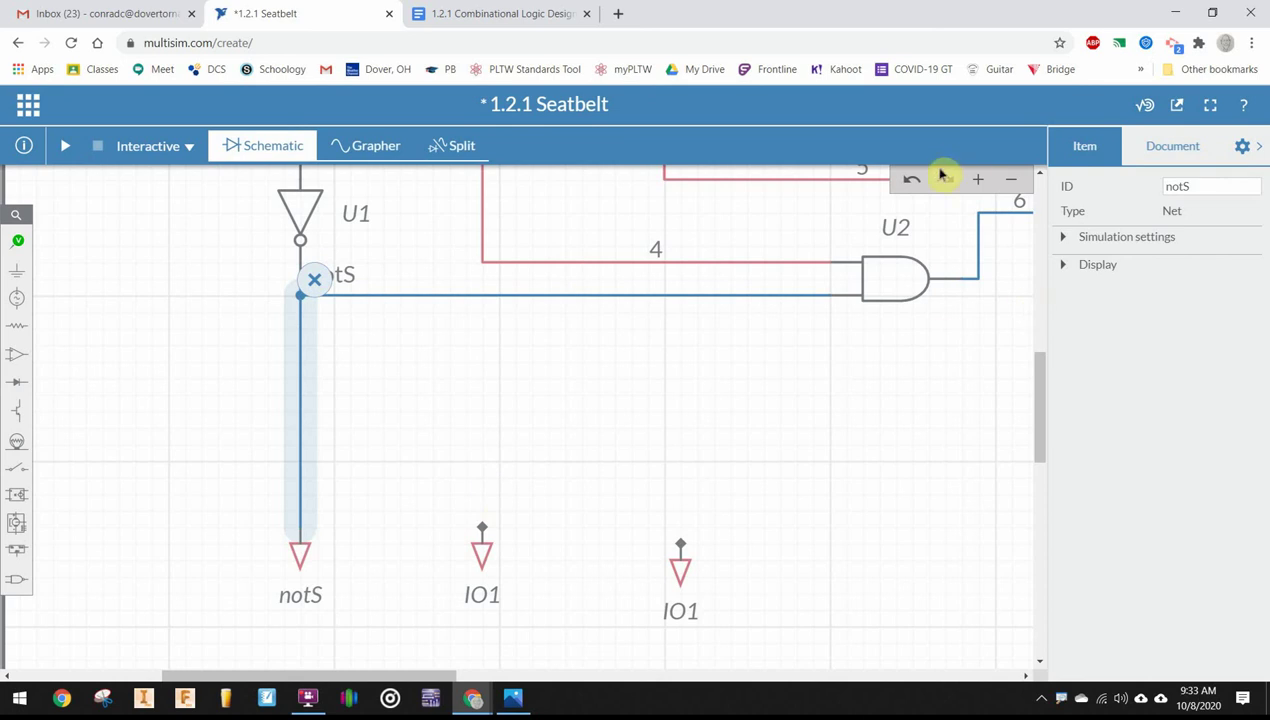
Rename the middle connector K and the right connector D, each individually
{"action": "left_click", "coordinate": [483, 596]}
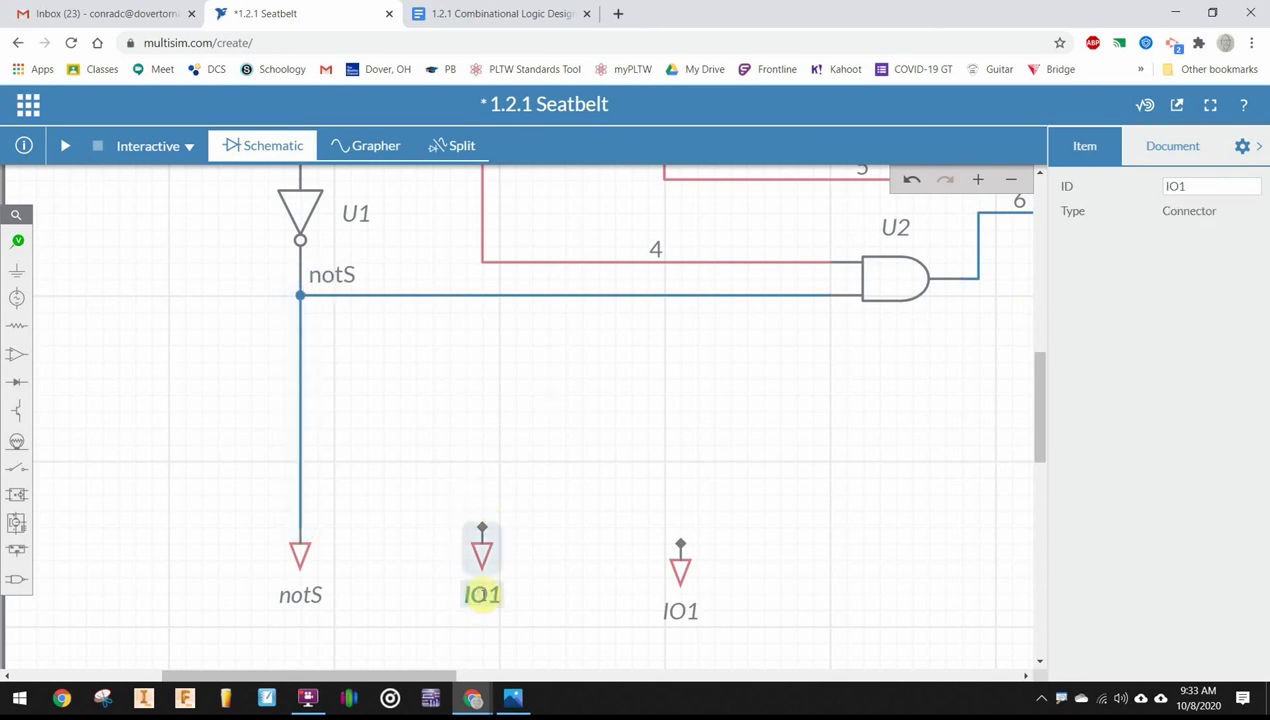
{"action": "double_click", "coordinate": [482, 595]}
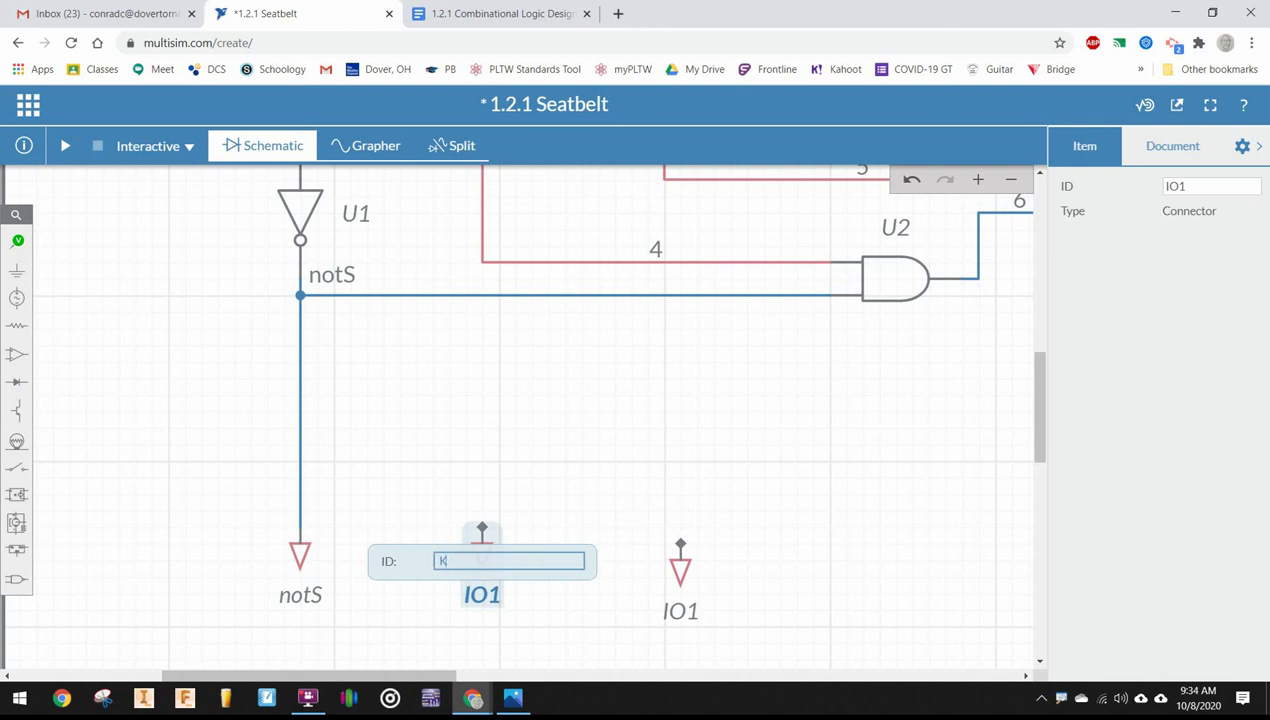
{"action": "type", "text": "K"}
{"action": "key", "text": "Return"}
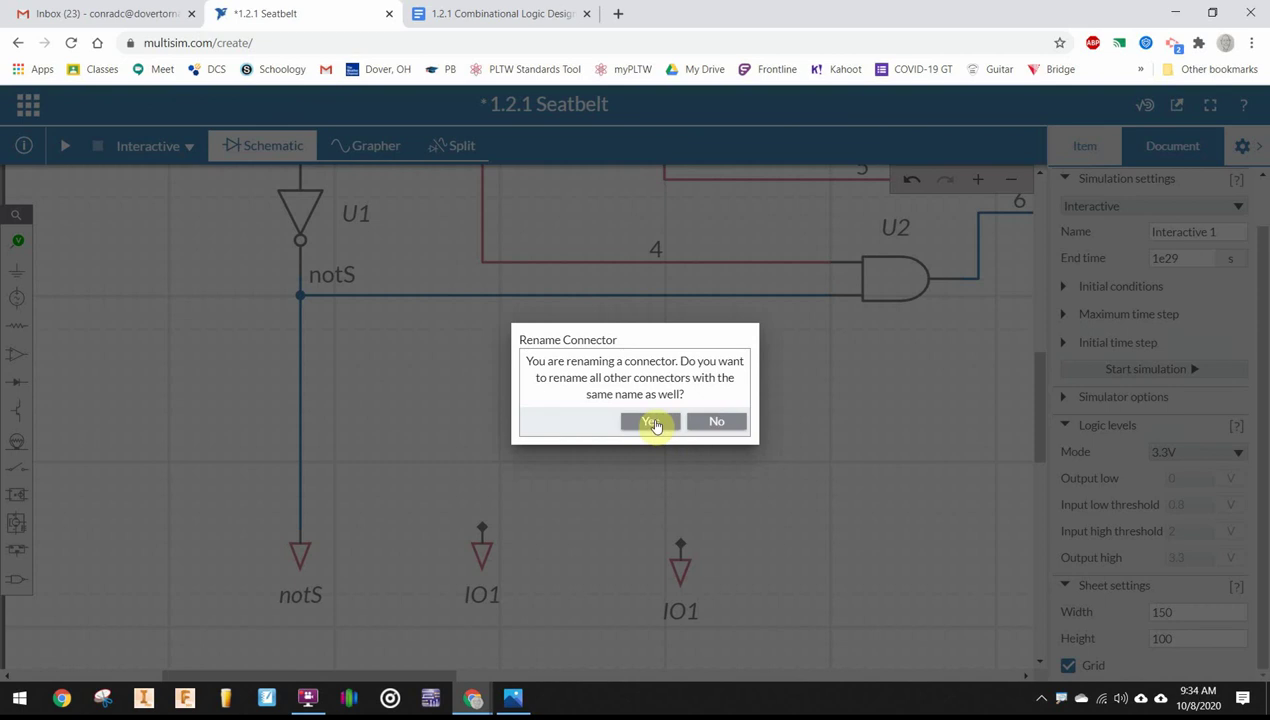
{"action": "left_click", "coordinate": [710, 422]}
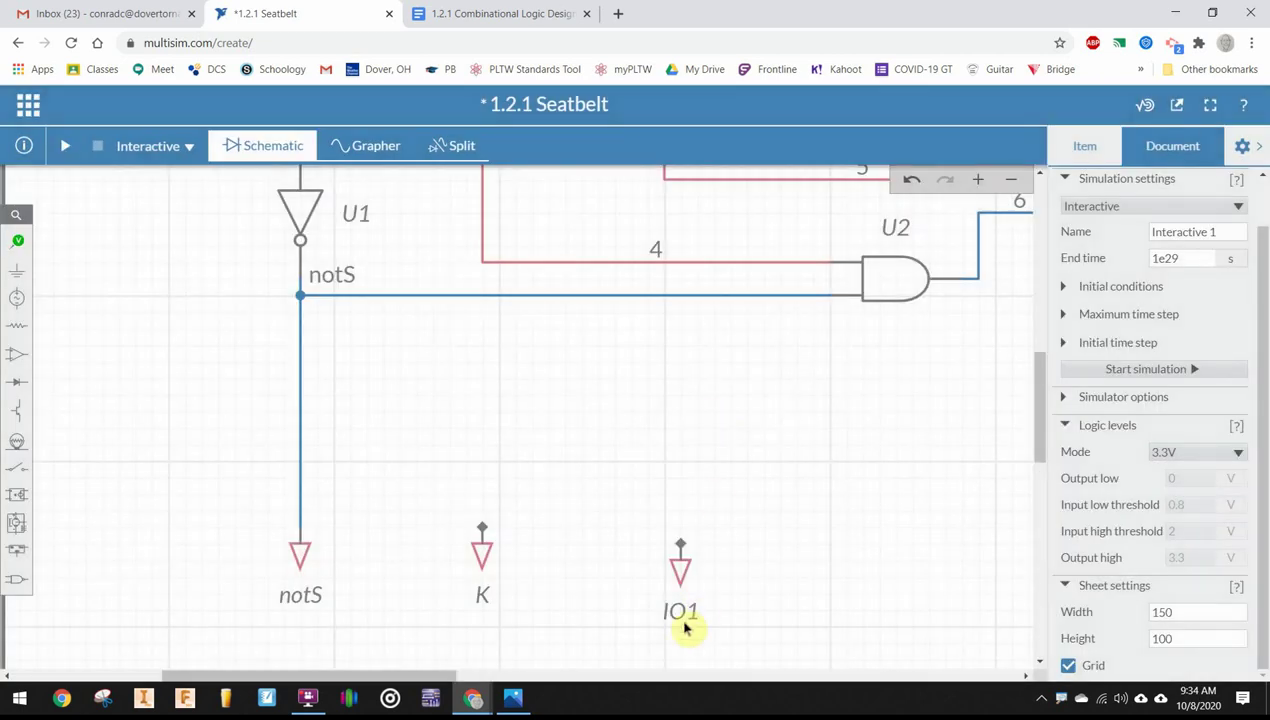
{"action": "left_click", "coordinate": [683, 615]}
{"action": "double_click", "coordinate": [683, 611]}
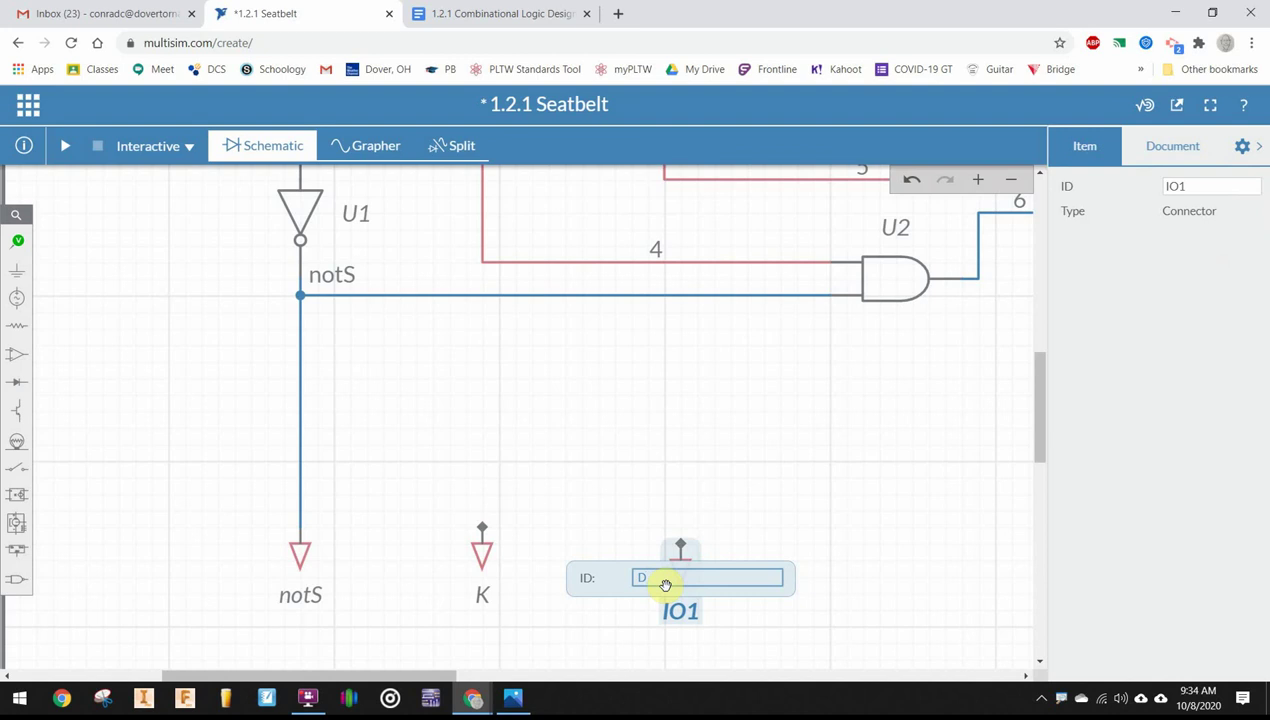
{"action": "left_click", "coordinate": [716, 418]}
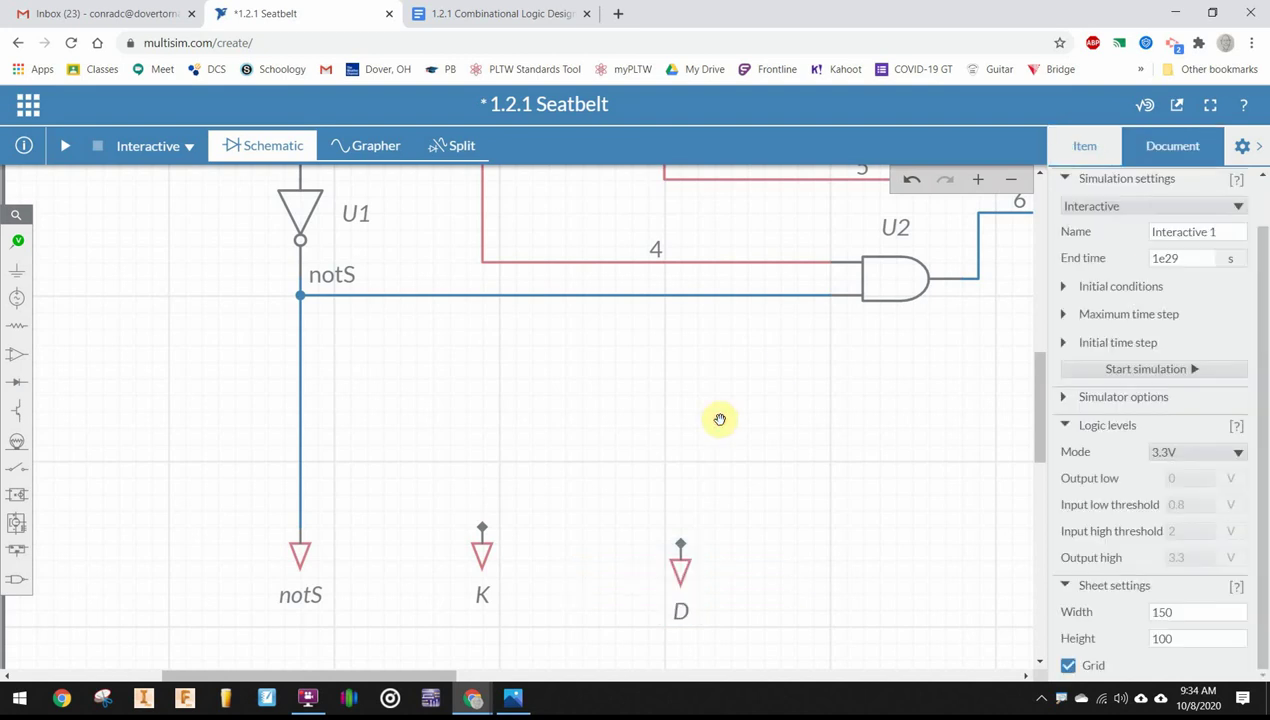
Wire the K connector onto net 4 and the D connector up to the D line
{"action": "left_click", "coordinate": [482, 527]}
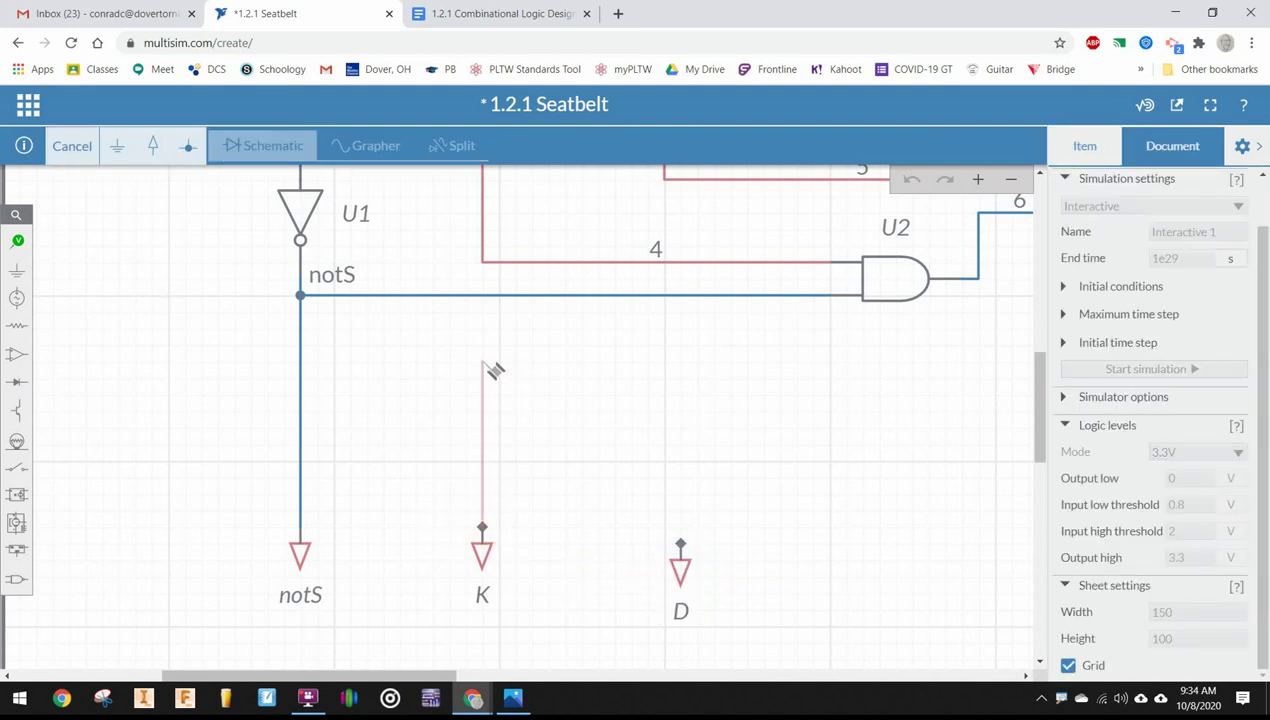
{"action": "left_click", "coordinate": [488, 266]}
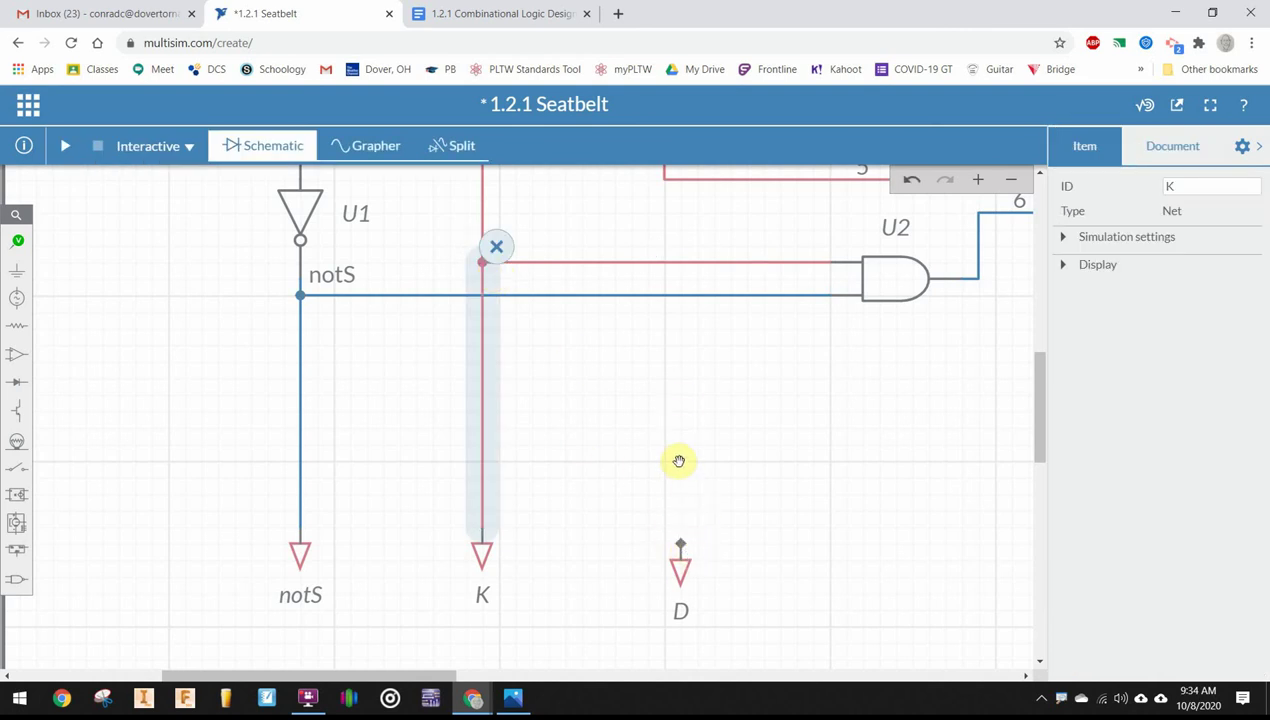
{"action": "left_click", "coordinate": [681, 545]}
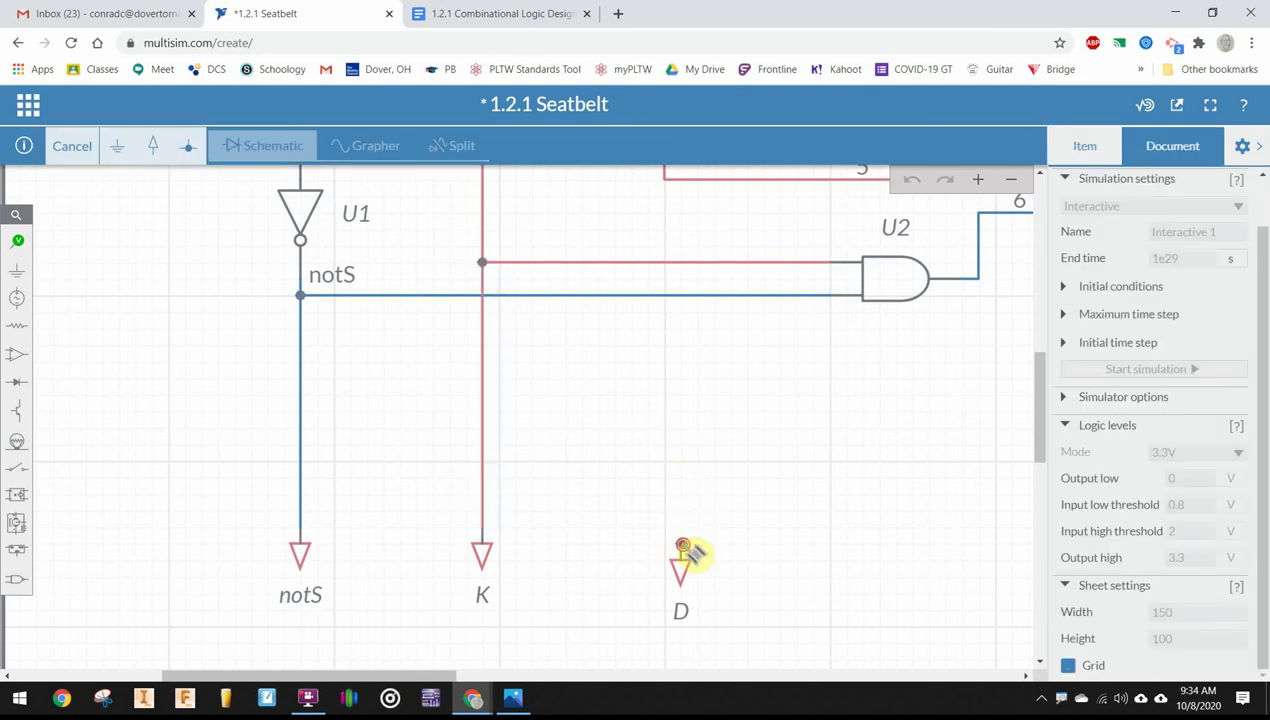
{"action": "left_click", "coordinate": [698, 192]}
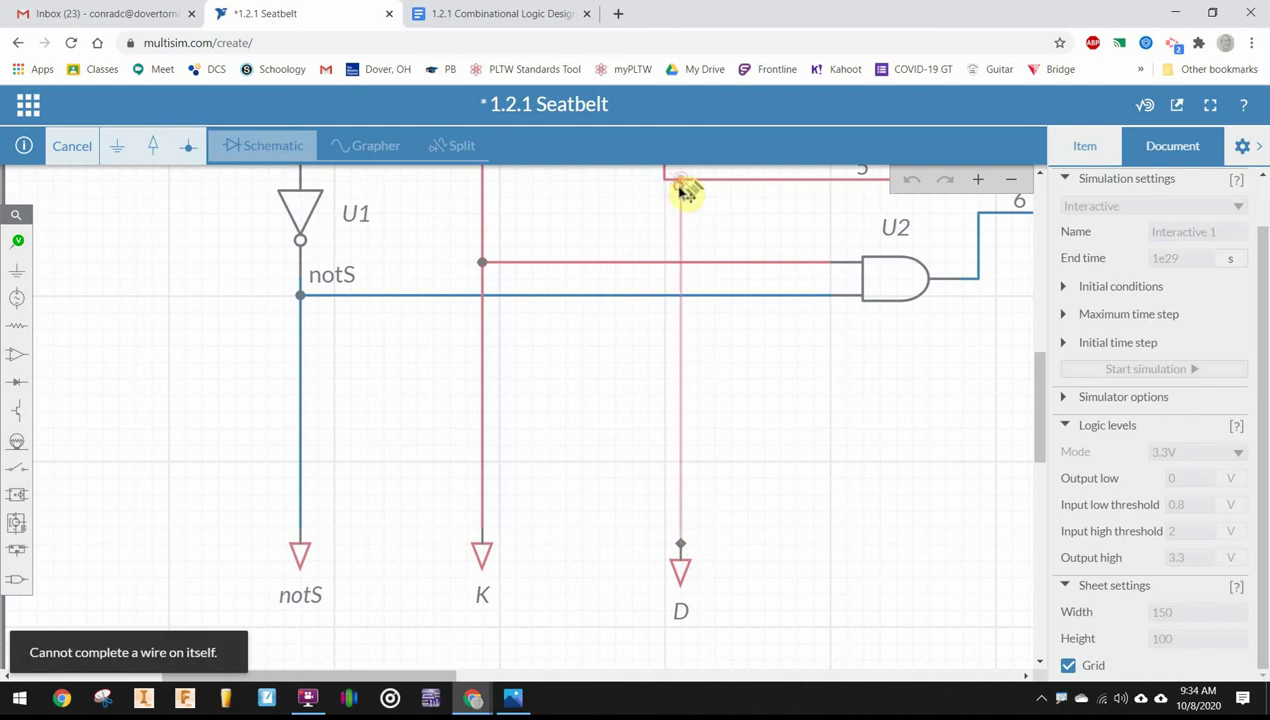
{"action": "key", "text": "Escape"}
{"action": "scroll", "coordinate": [782, 485], "scroll_direction": "down", "scroll_amount": 5}
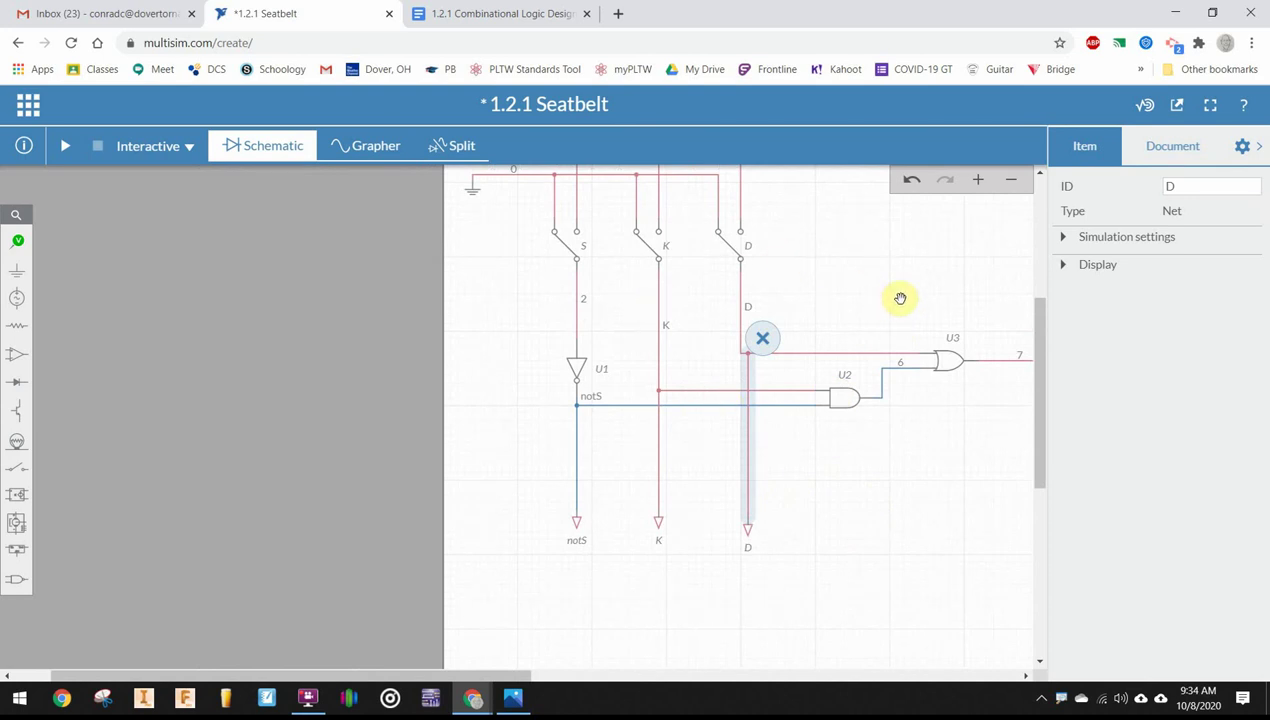
Place a digital probe on the S line, then copy it onto the K and D lines
{"action": "left_click", "coordinate": [831, 496]}
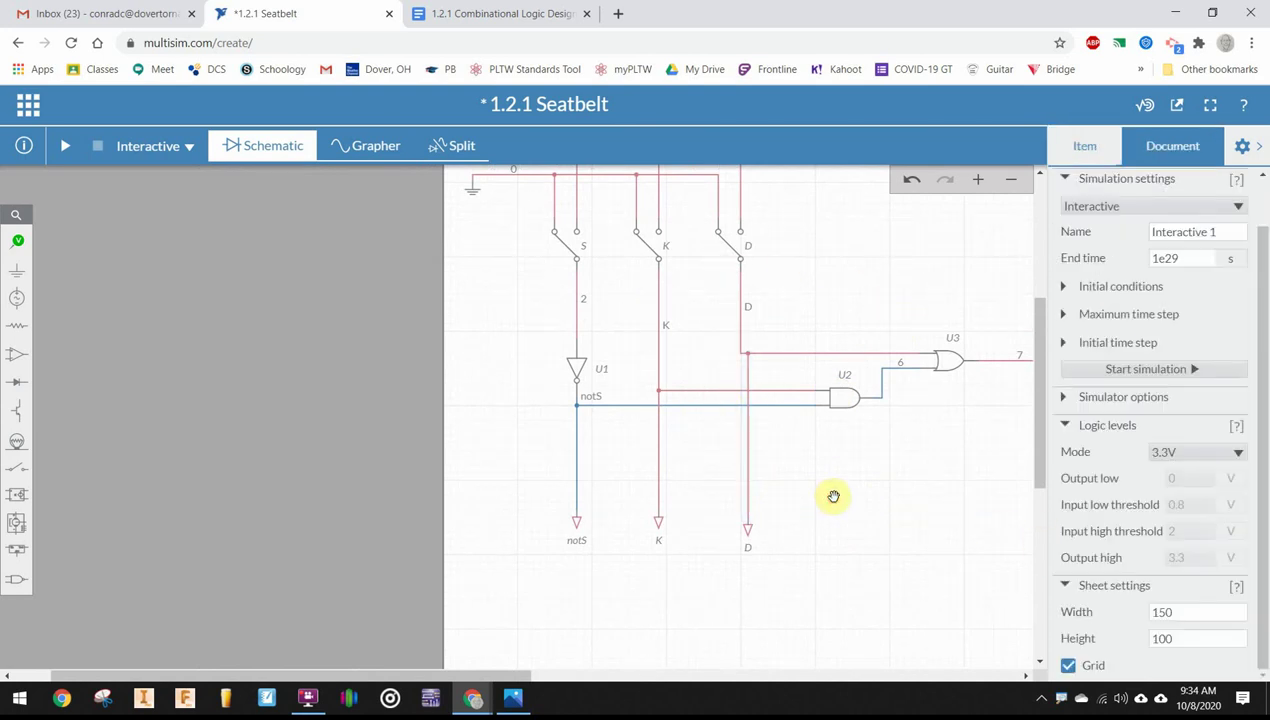
{"action": "scroll", "coordinate": [836, 490], "scroll_direction": "down", "scroll_amount": 3}
{"action": "scroll", "coordinate": [757, 340], "scroll_direction": "up", "scroll_amount": 4}
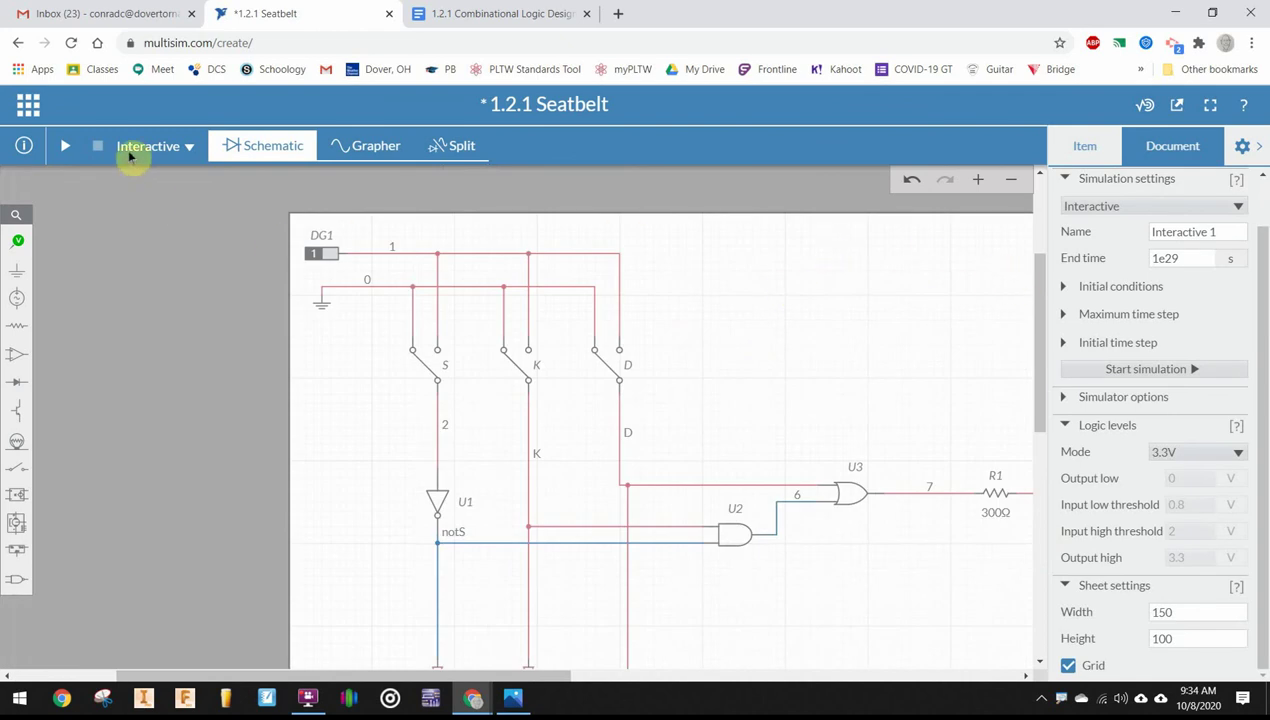
{"action": "left_click", "coordinate": [18, 245]}
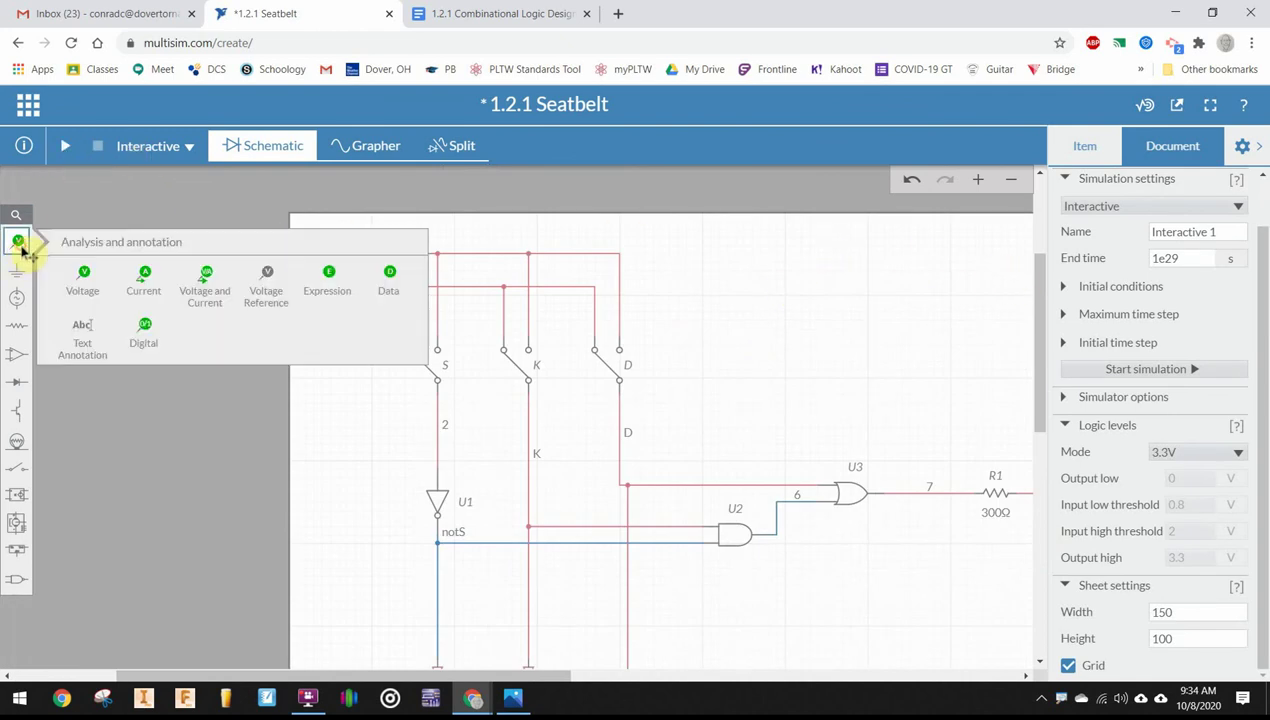
{"action": "left_click", "coordinate": [148, 336]}
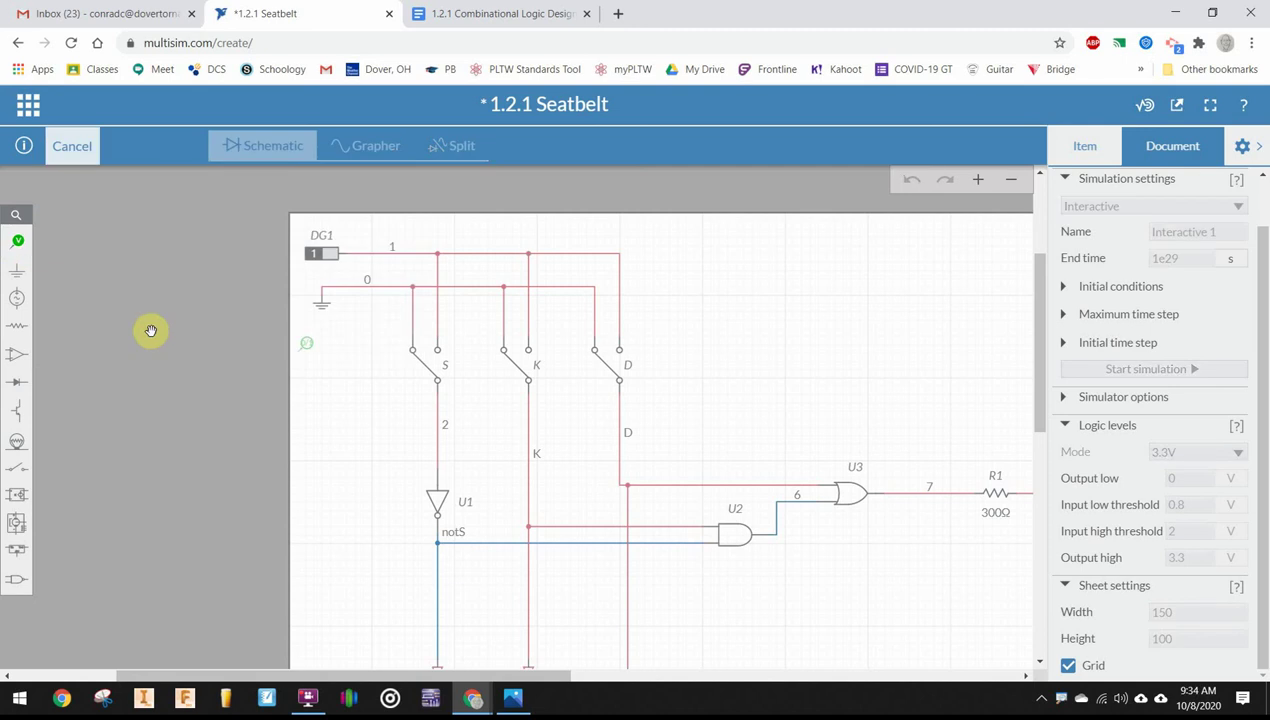
{"action": "left_click", "coordinate": [454, 434]}
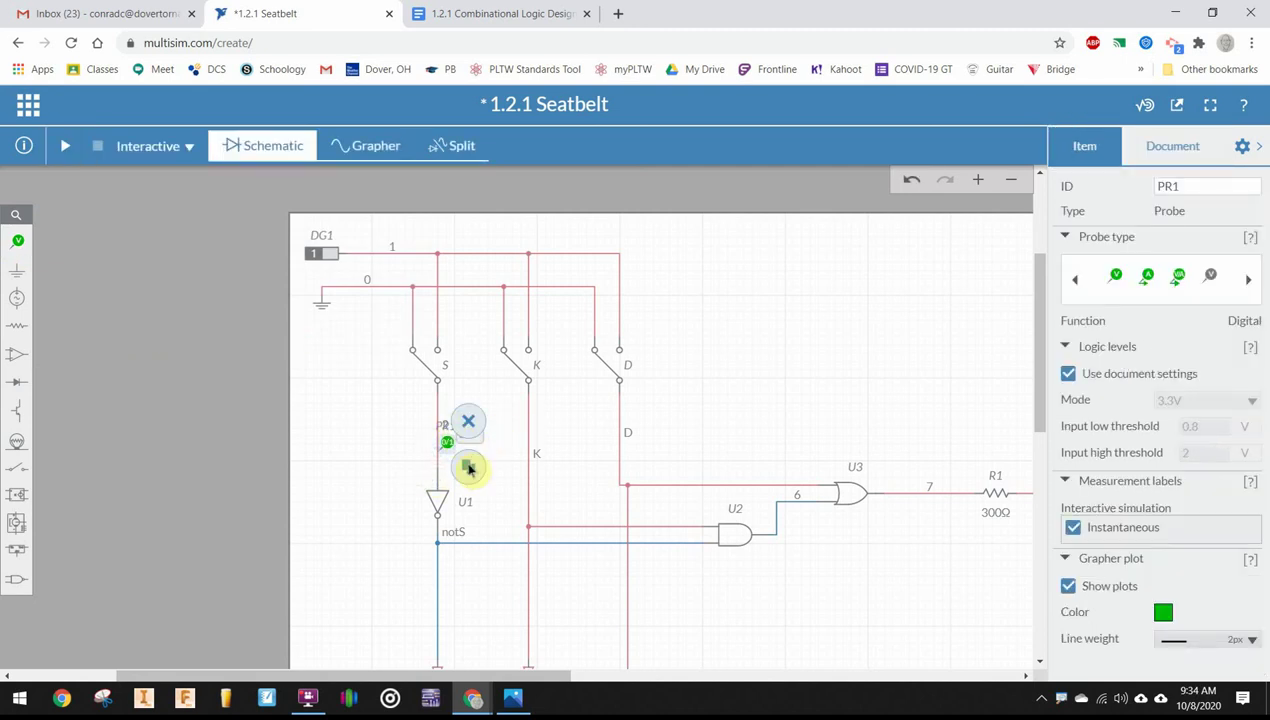
{"action": "left_click", "coordinate": [468, 466]}
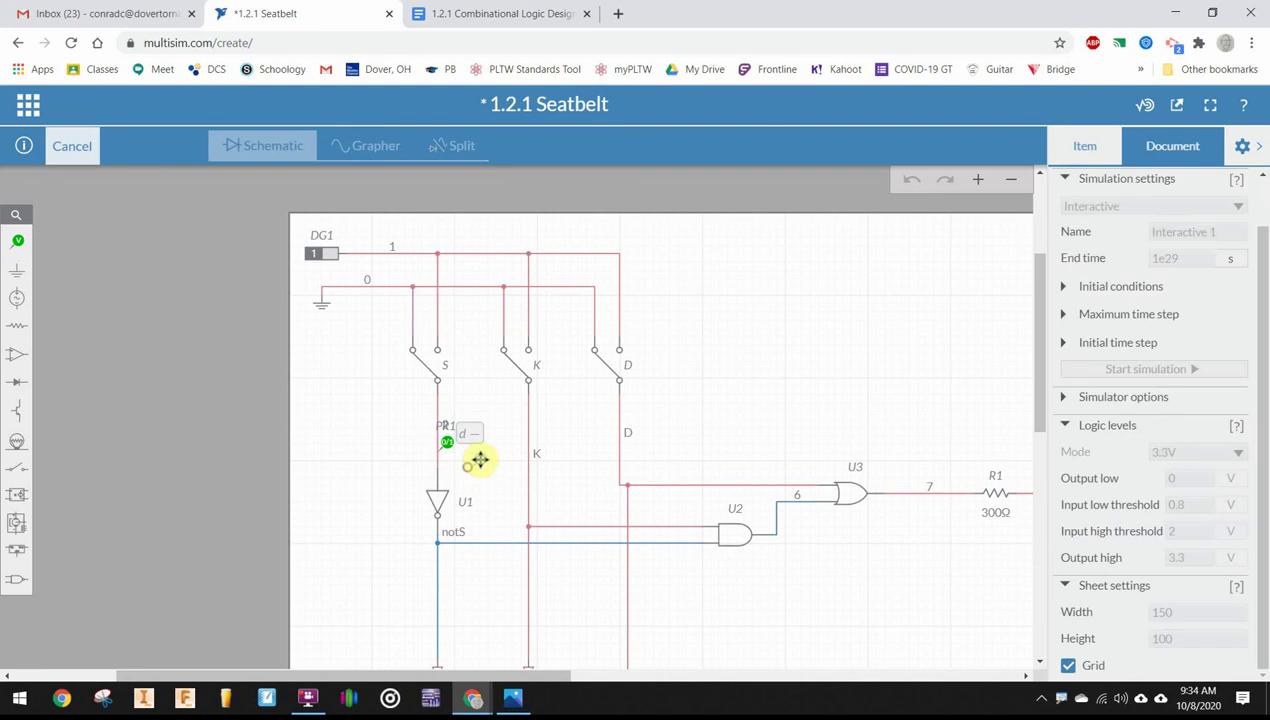
{"action": "left_click", "coordinate": [539, 413]}
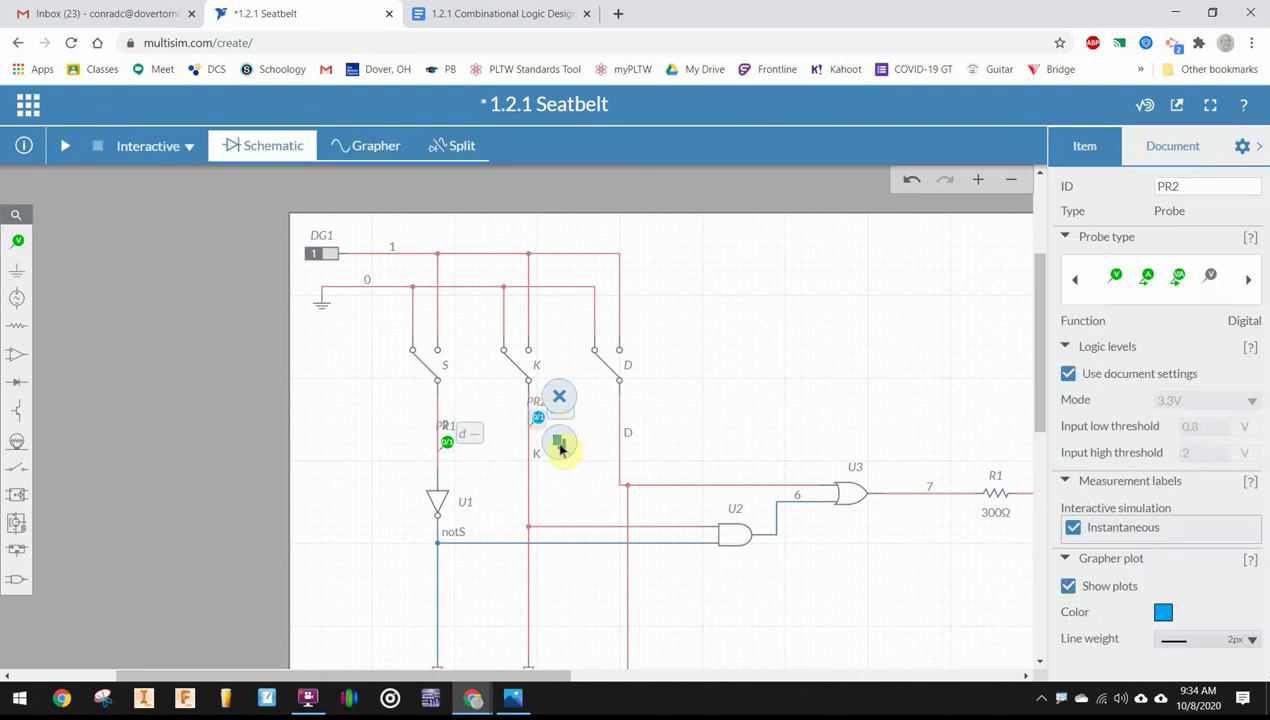
{"action": "left_click", "coordinate": [560, 446]}
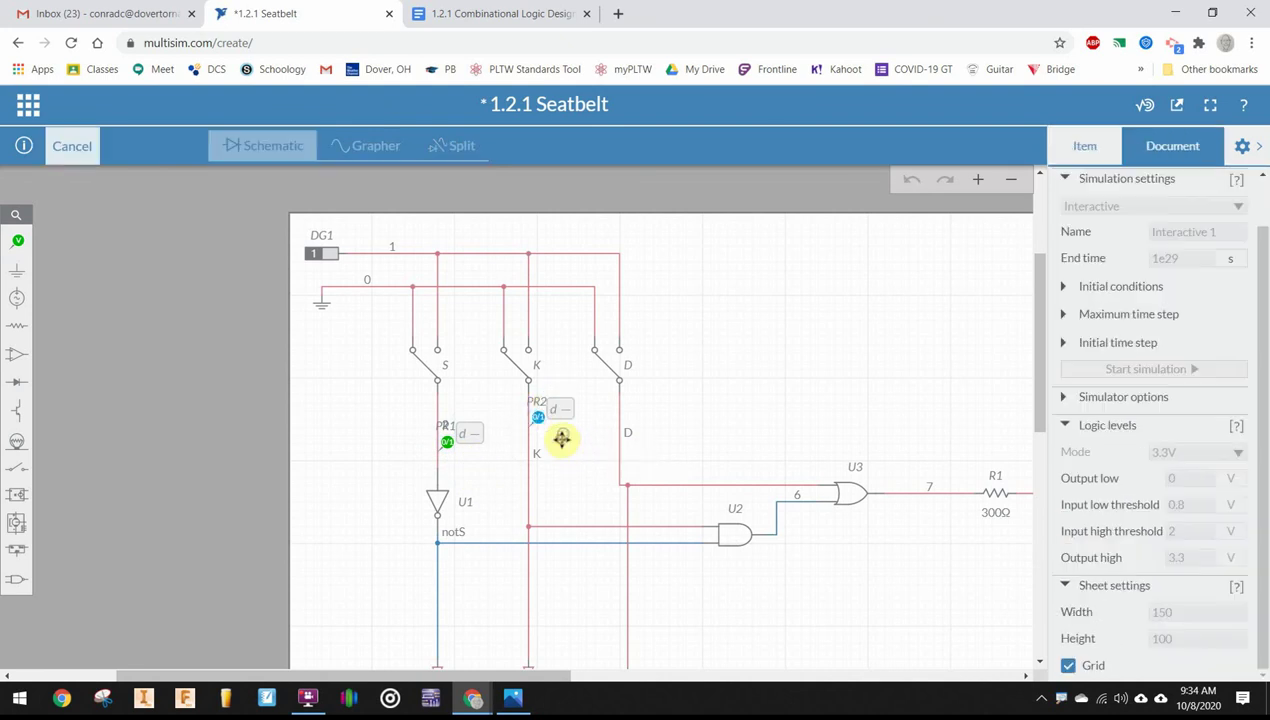
{"action": "left_click", "coordinate": [628, 444]}
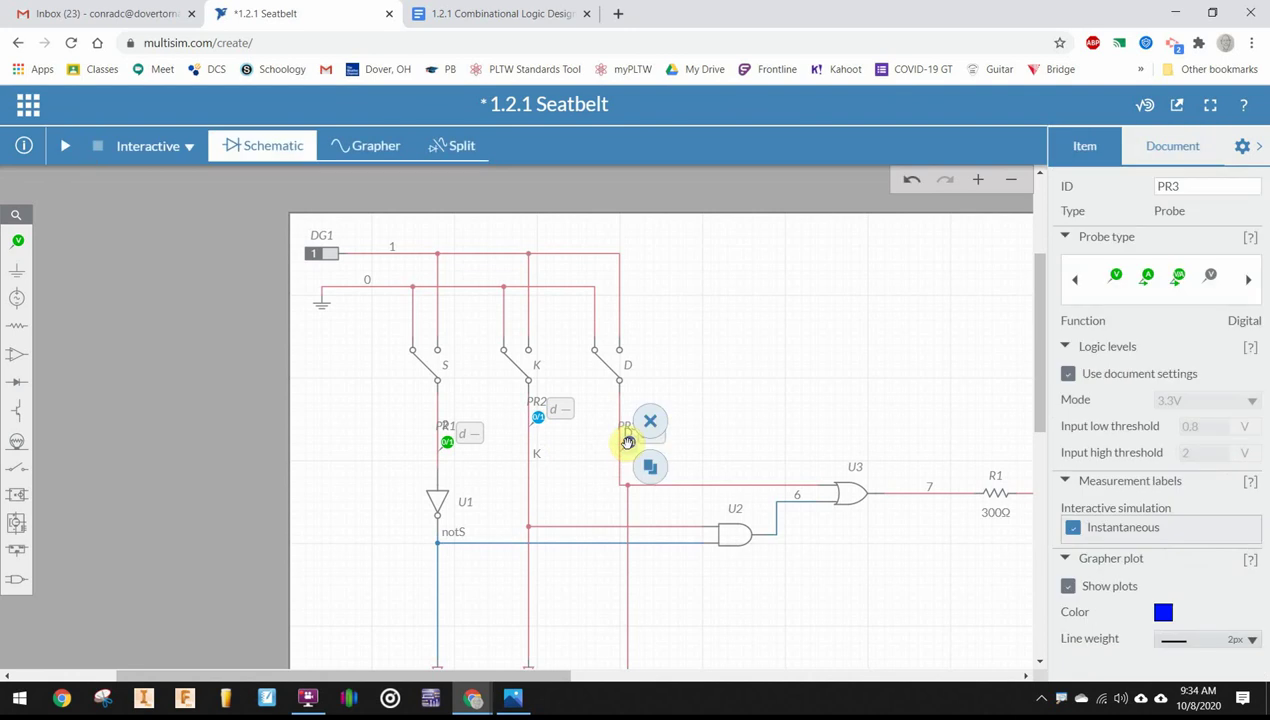
{"action": "left_click", "coordinate": [718, 404]}
Change probe PR1's ID to S and probe PR2's ID to K
{"action": "scroll", "coordinate": [445, 440], "scroll_direction": "up", "scroll_amount": 5}
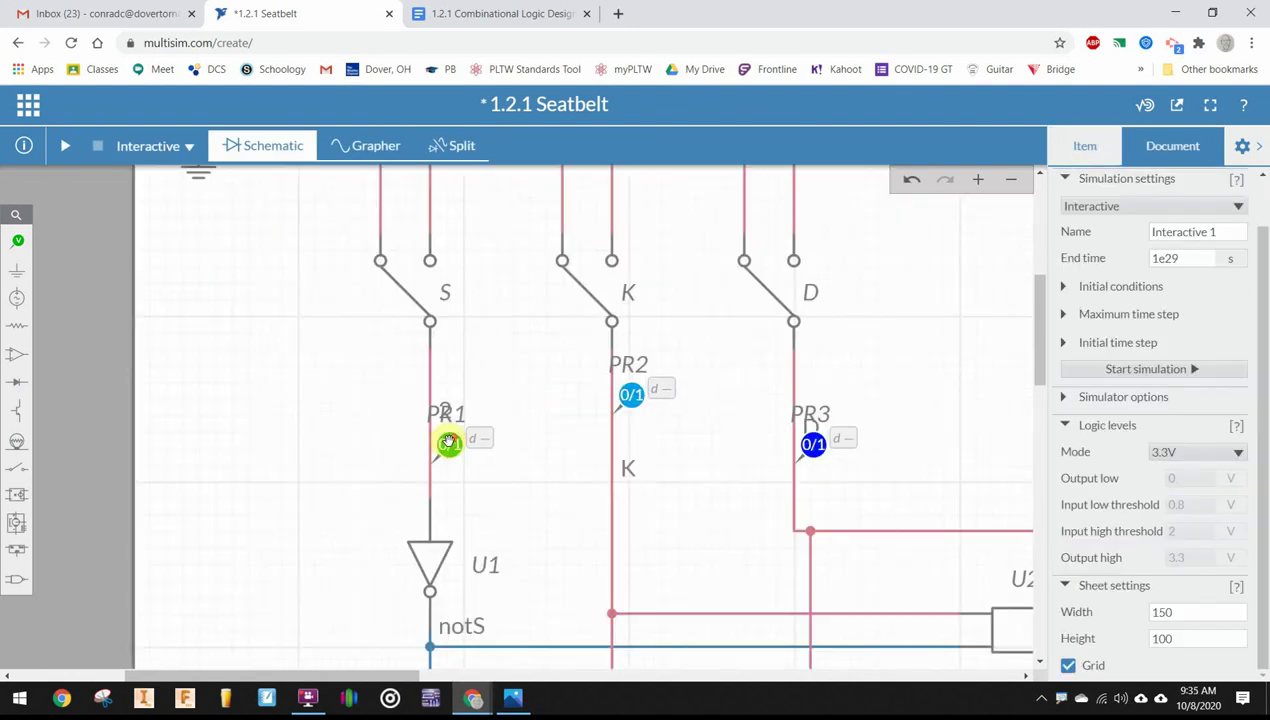
{"action": "left_click", "coordinate": [473, 387]}
{"action": "double_click", "coordinate": [441, 341]}
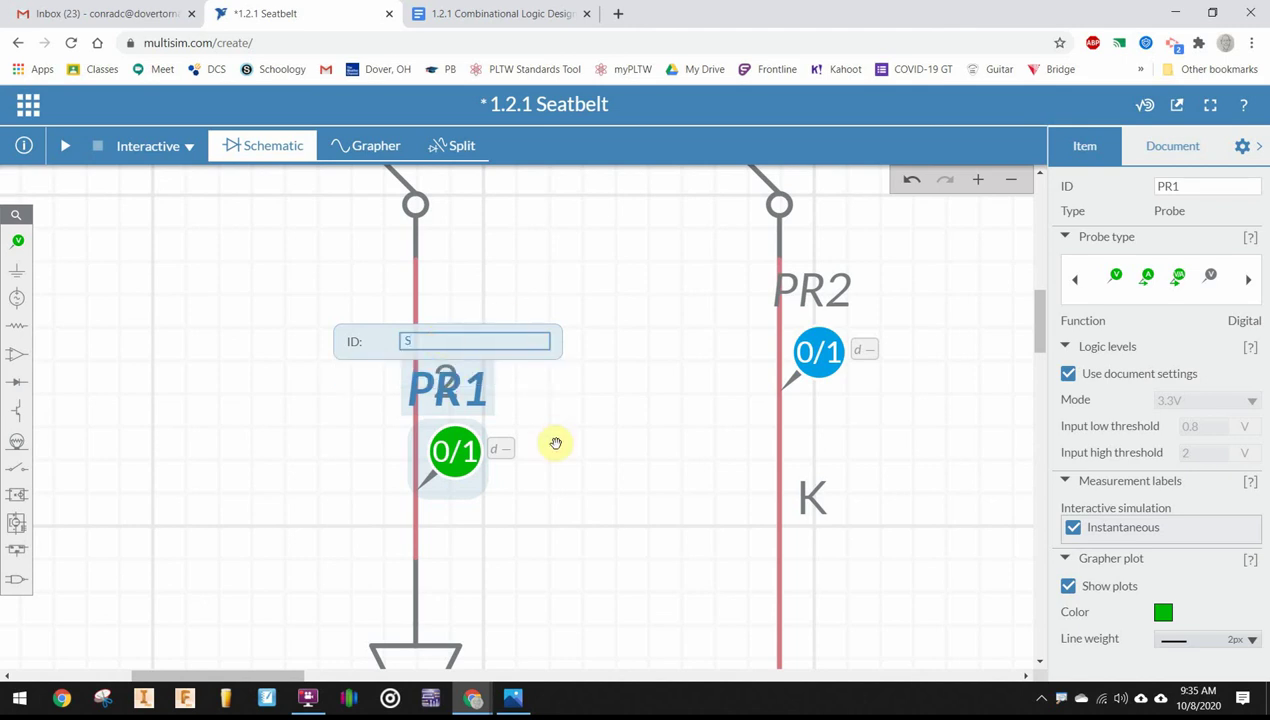
{"action": "left_click", "coordinate": [618, 472]}
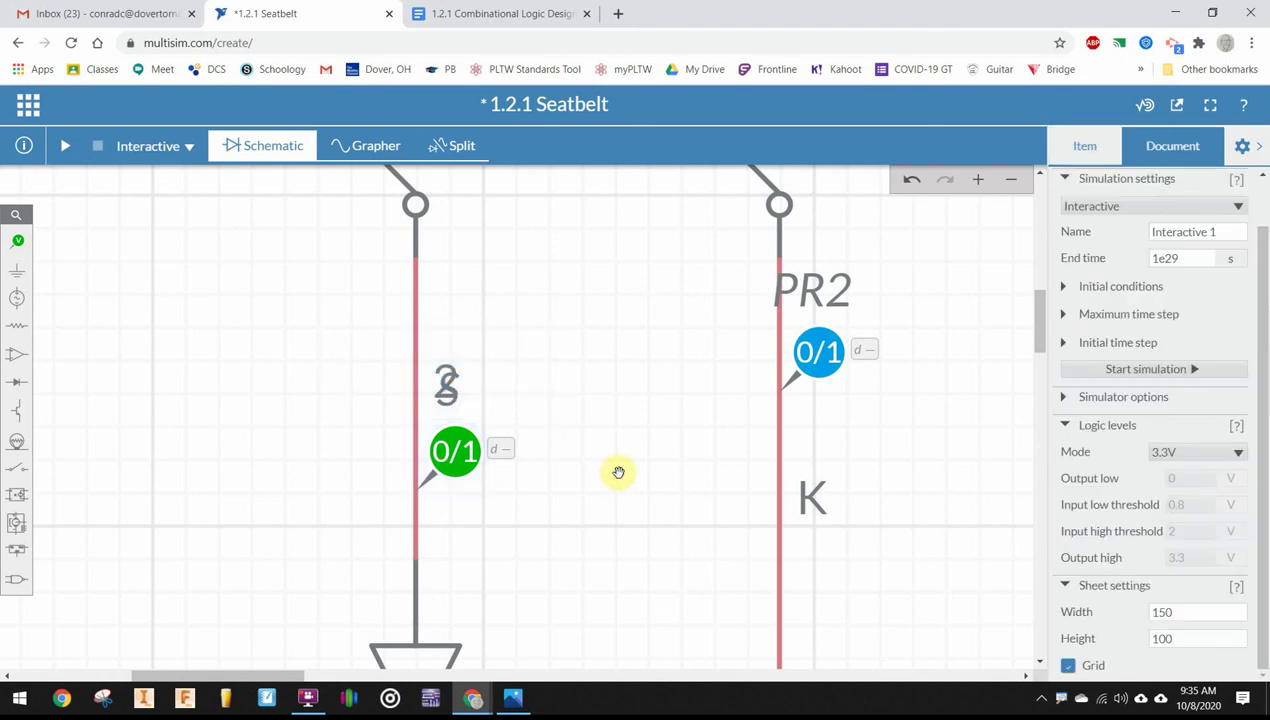
{"action": "left_click", "coordinate": [459, 456]}
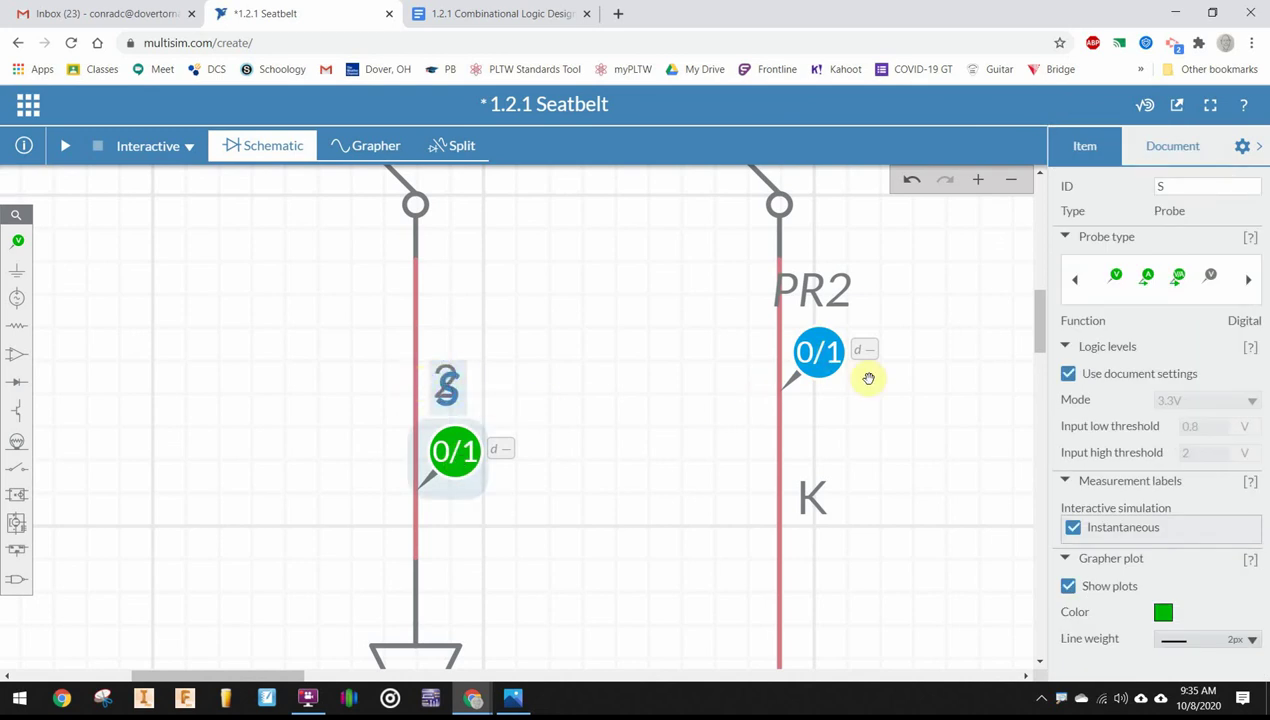
{"action": "double_click", "coordinate": [828, 292]}
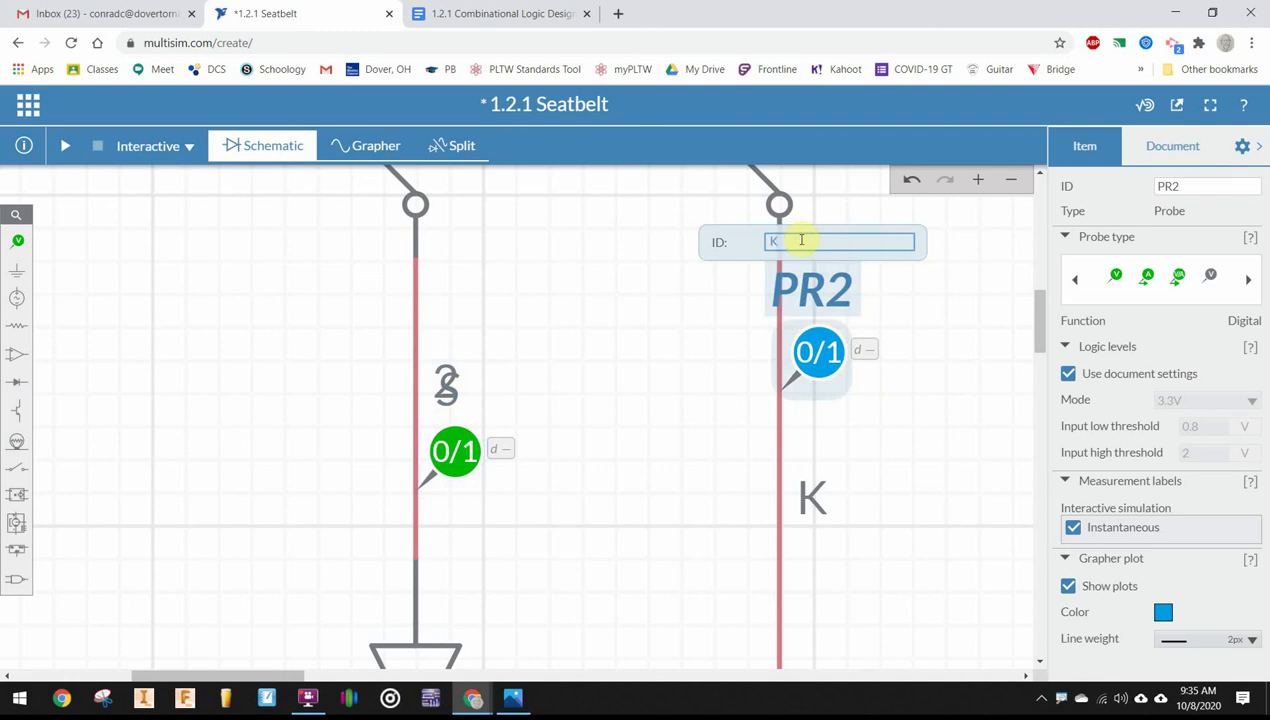
{"action": "type", "text": "K"}
{"action": "left_click", "coordinate": [731, 400]}
{"action": "scroll", "coordinate": [731, 400], "scroll_direction": "down", "scroll_amount": 3}
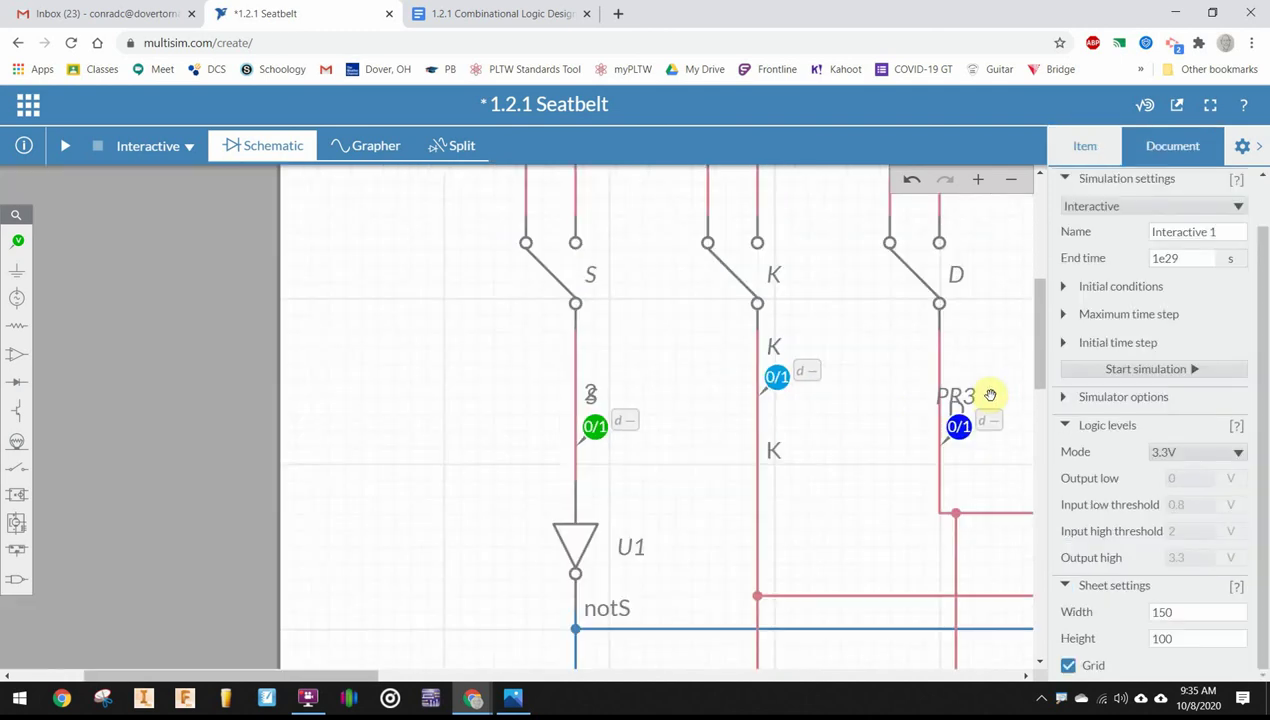
Change probe PR3's ID to D using the Item panel ID field
{"action": "left_click", "coordinate": [962, 403]}
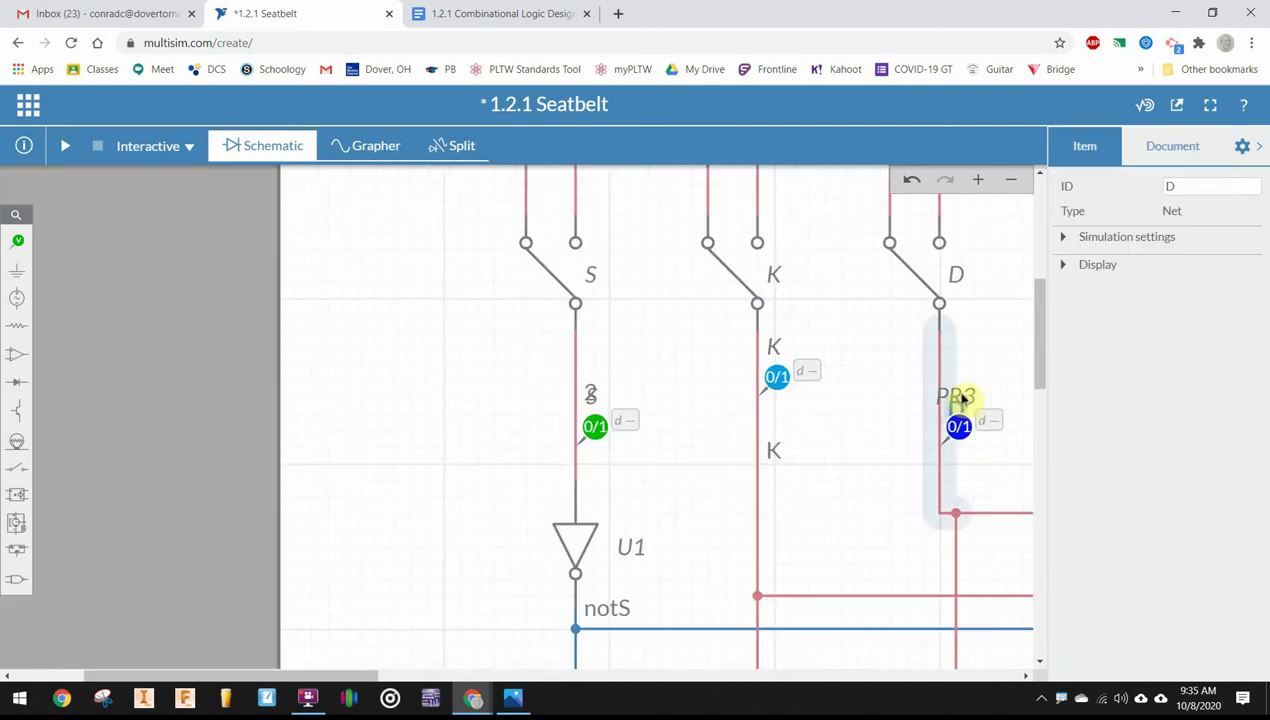
{"action": "left_click", "coordinate": [957, 425]}
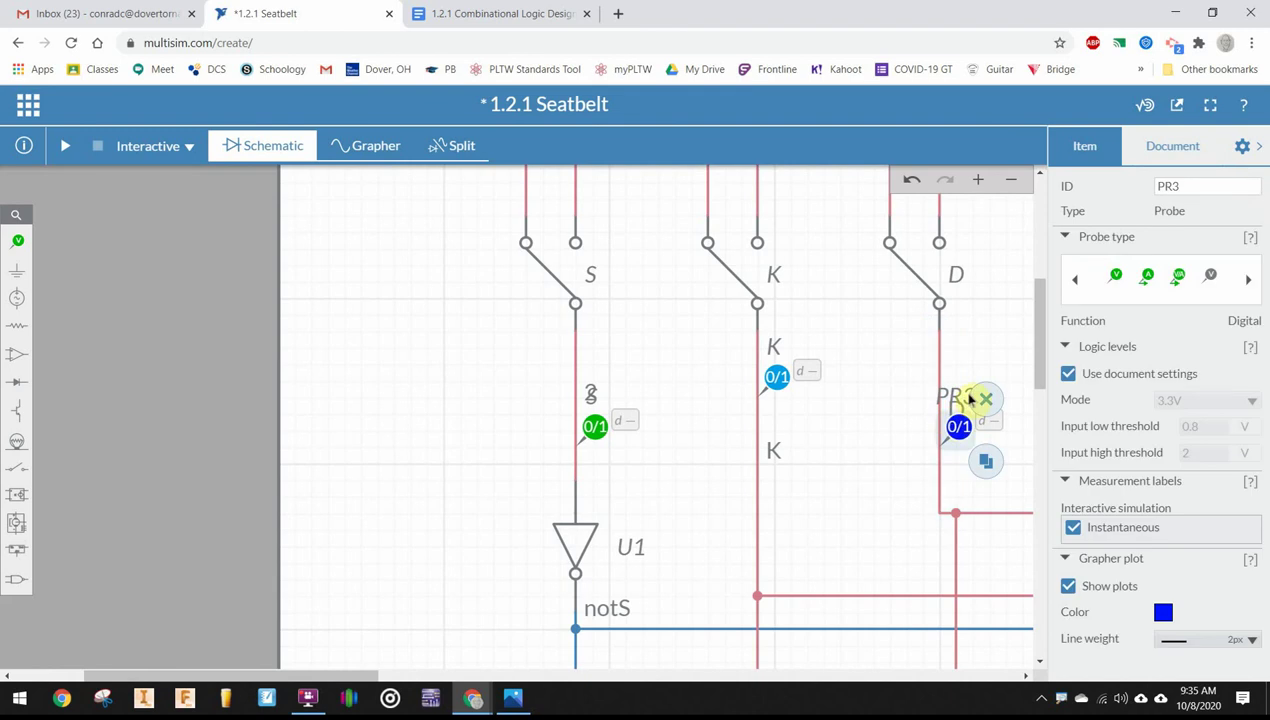
{"action": "left_click", "coordinate": [968, 400]}
{"action": "double_click", "coordinate": [962, 398]}
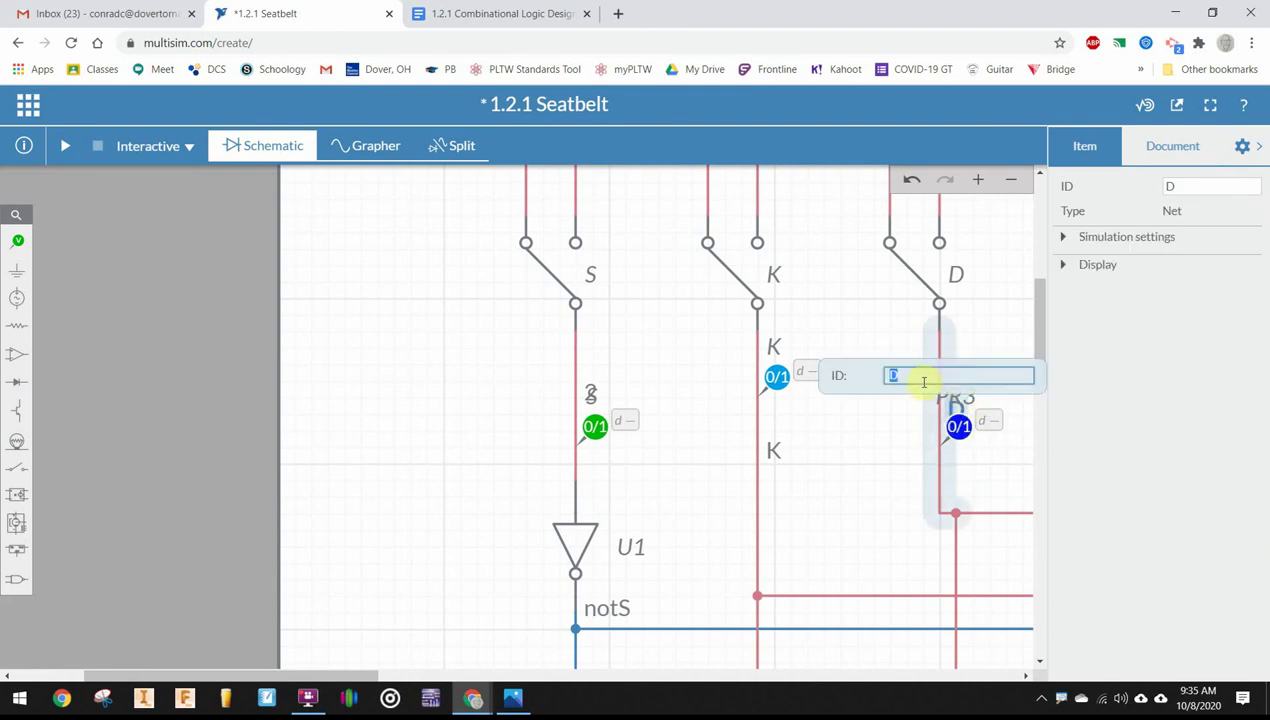
{"action": "left_click", "coordinate": [996, 468]}
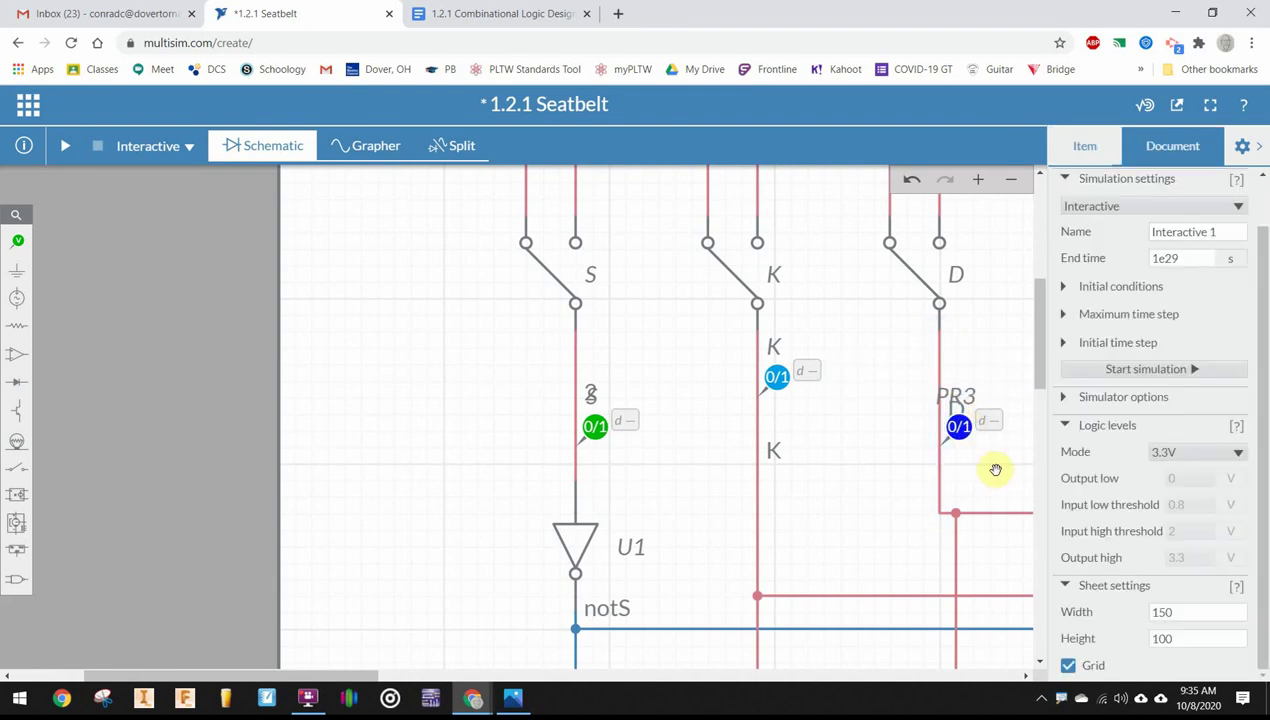
{"action": "left_click", "coordinate": [958, 427]}
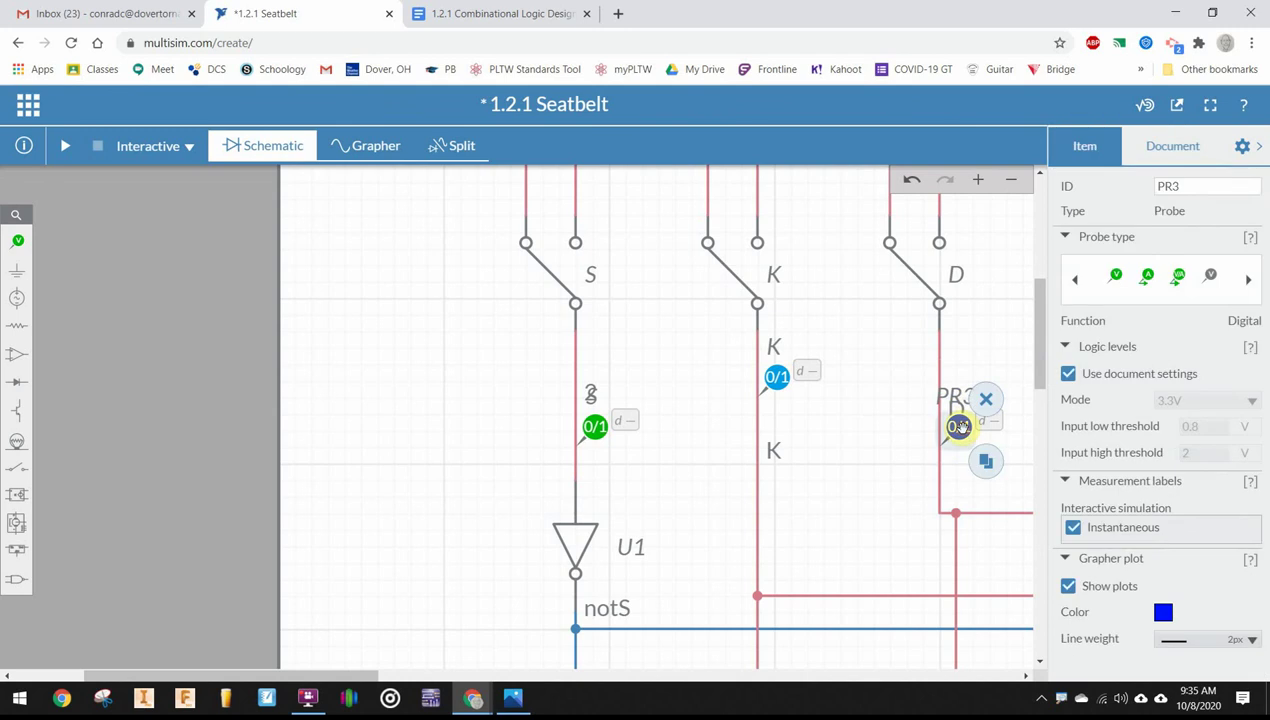
{"action": "left_click", "coordinate": [950, 395]}
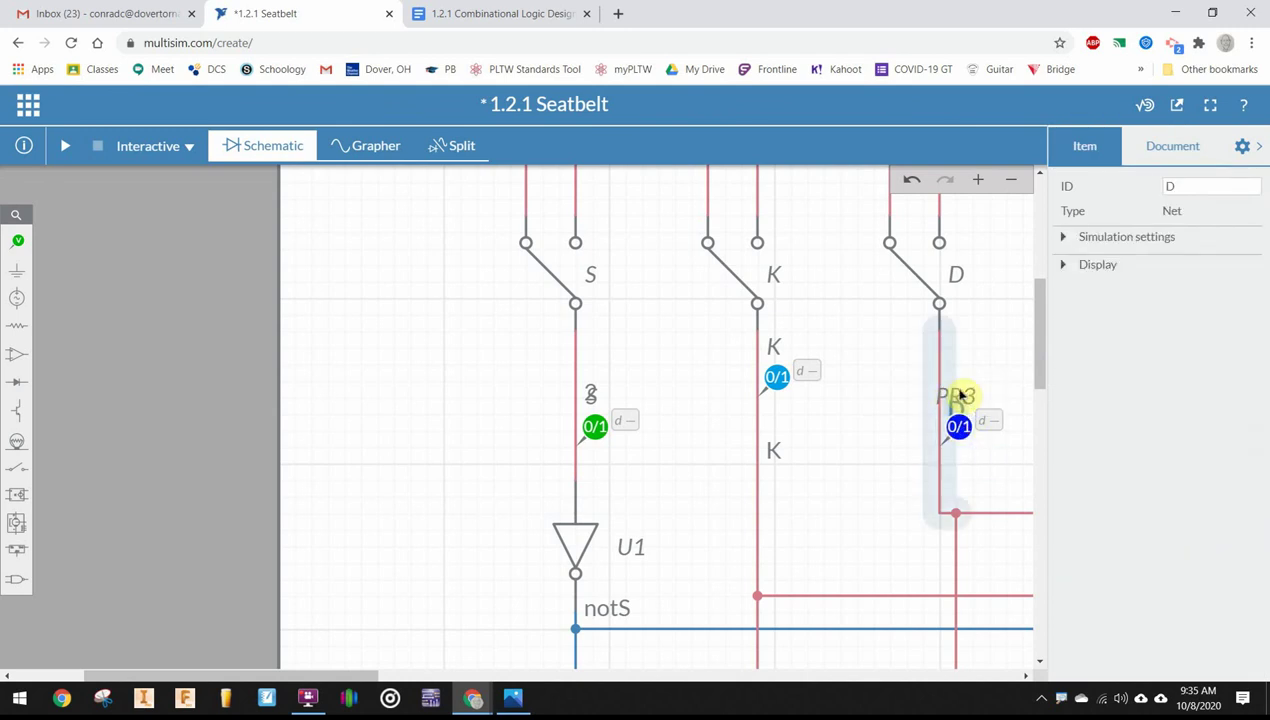
{"action": "left_click", "coordinate": [957, 424]}
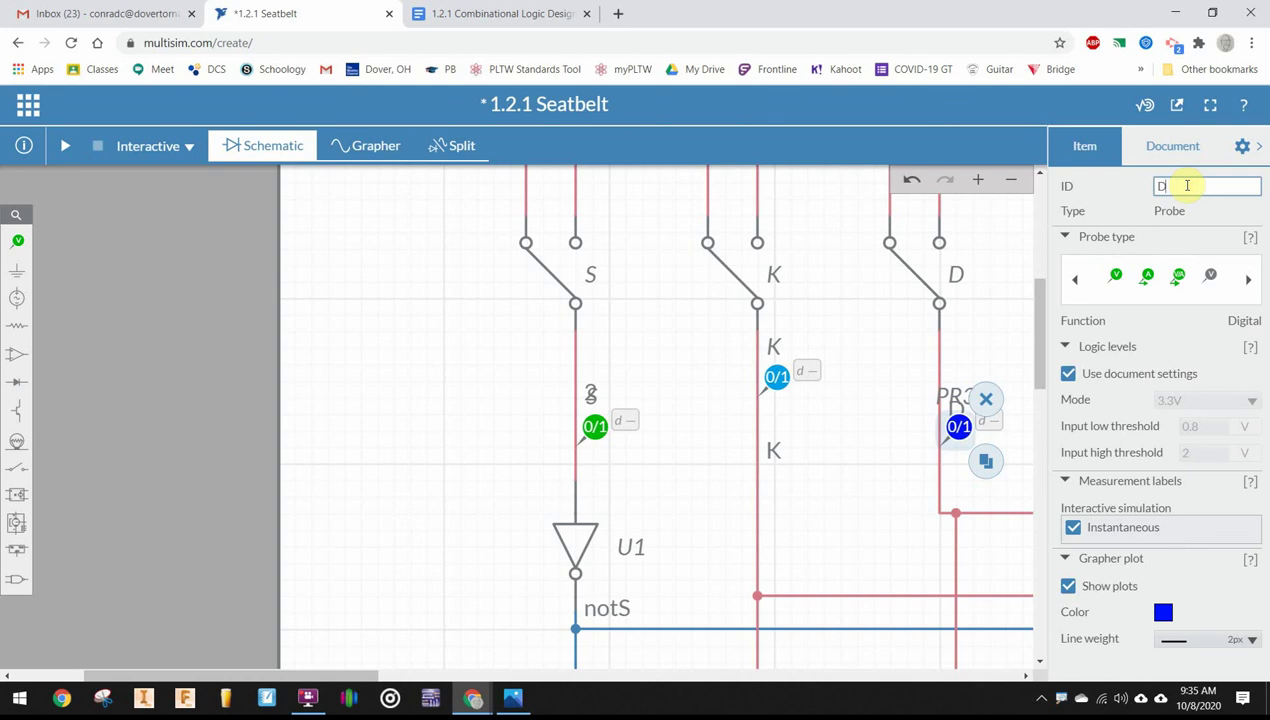
{"action": "left_click", "coordinate": [1187, 185]}
{"action": "type", "text": "D"}
{"action": "left_click", "coordinate": [850, 464]}
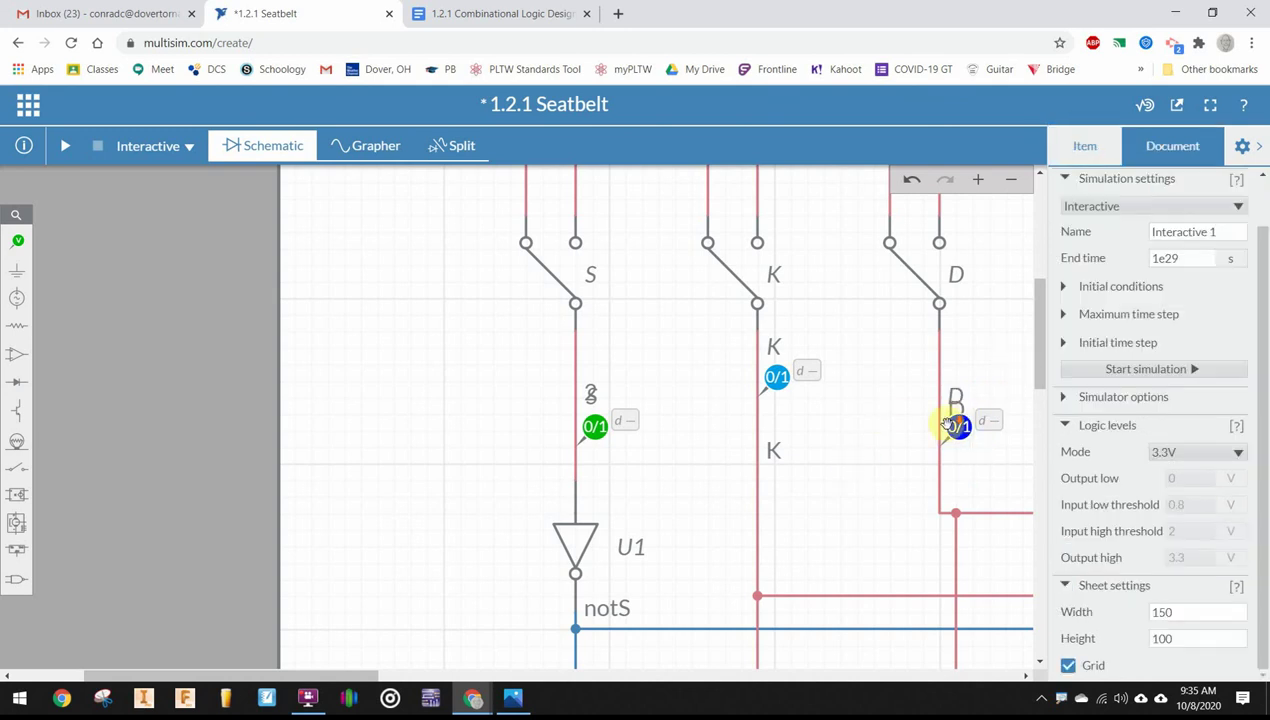
Scroll and zoom the schematic until switches, gates, U3, R1 and LED1 all show
{"action": "scroll", "coordinate": [948, 424], "scroll_direction": "down", "scroll_amount": 3}
{"action": "scroll", "coordinate": [941, 422], "scroll_direction": "up", "scroll_amount": 7}
{"action": "scroll", "coordinate": [464, 439], "scroll_direction": "down", "scroll_amount": 4}
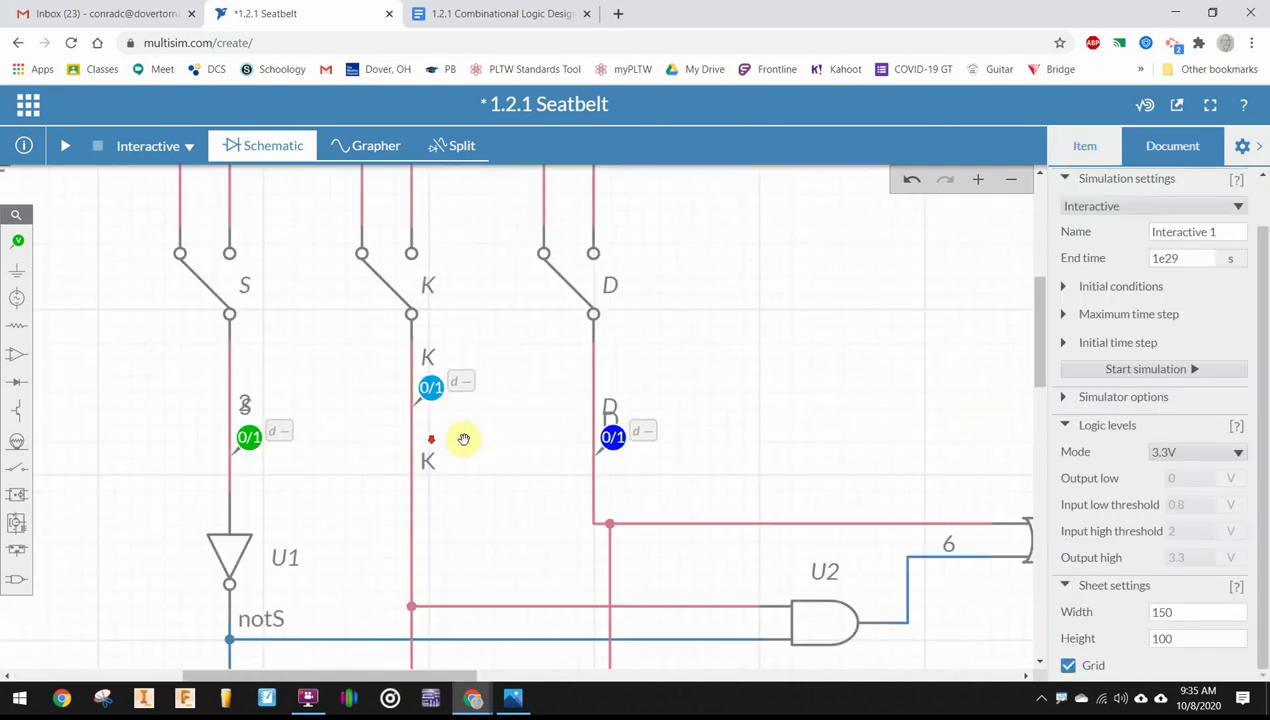
{"action": "scroll", "coordinate": [731, 368], "scroll_direction": "down", "scroll_amount": 3}
{"action": "scroll", "coordinate": [795, 350], "scroll_direction": "down", "scroll_amount": 1}
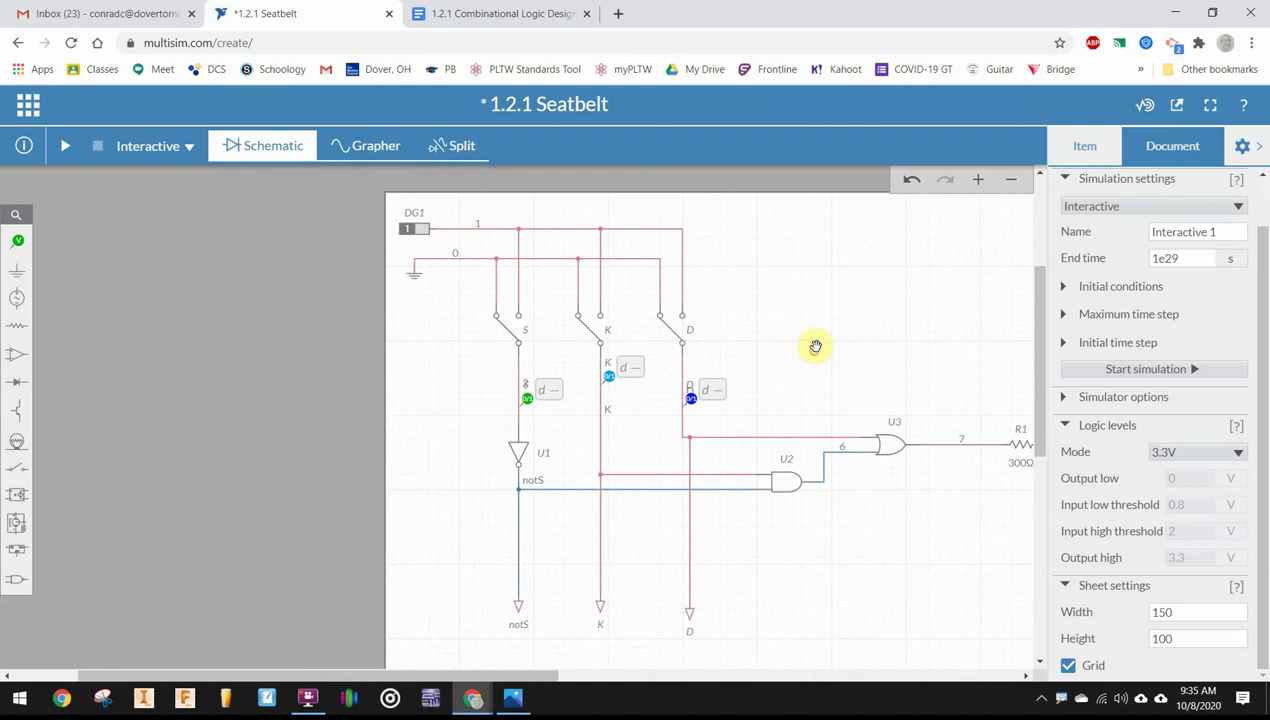
{"action": "scroll", "coordinate": [842, 272], "scroll_direction": "left", "scroll_amount": 3}
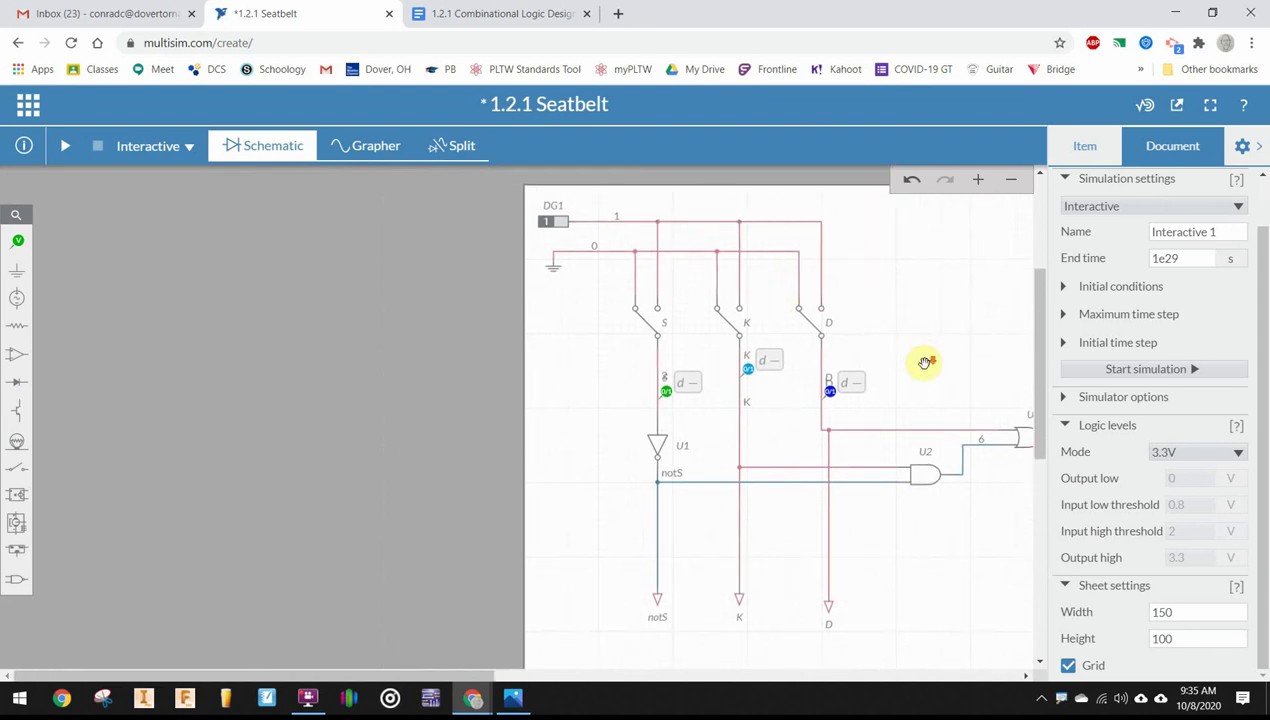
{"action": "scroll", "coordinate": [923, 365], "scroll_direction": "down", "scroll_amount": 3}
{"action": "scroll", "coordinate": [765, 420], "scroll_direction": "up", "scroll_amount": 2}
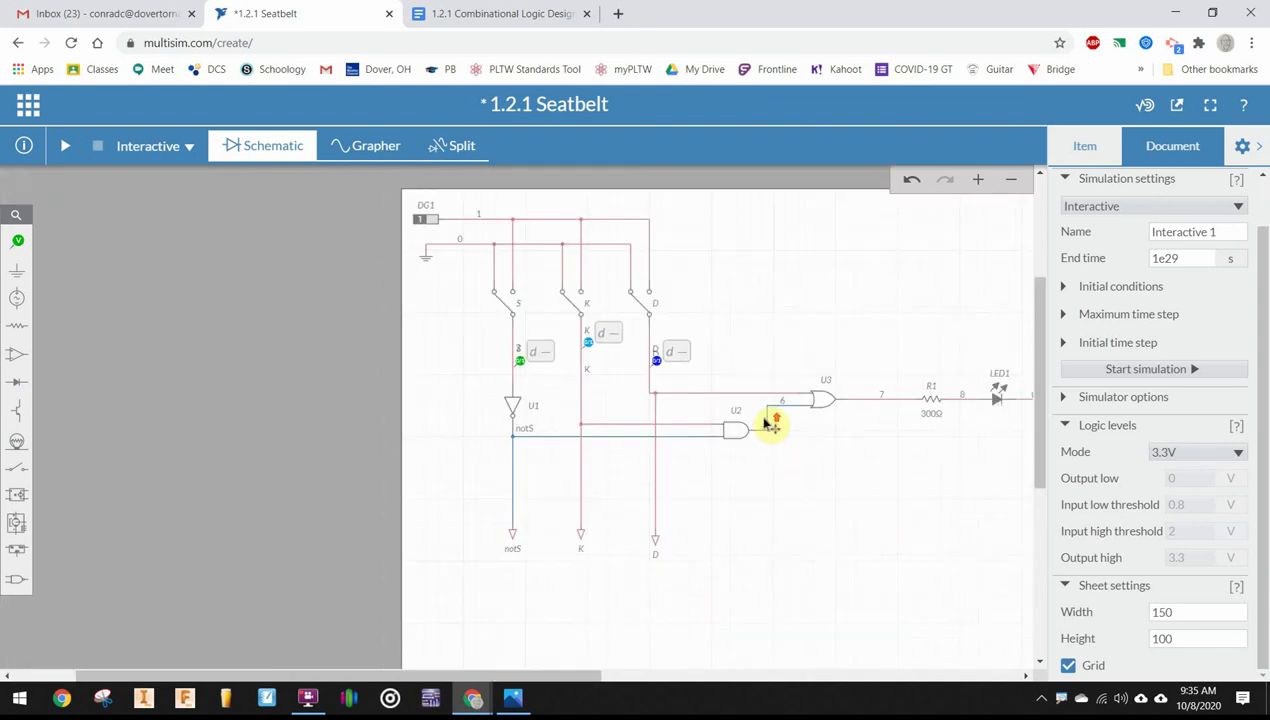
Save the circuit from the grid menu under the name '1.2.1 Seatbelt'
{"action": "left_click", "coordinate": [28, 104]}
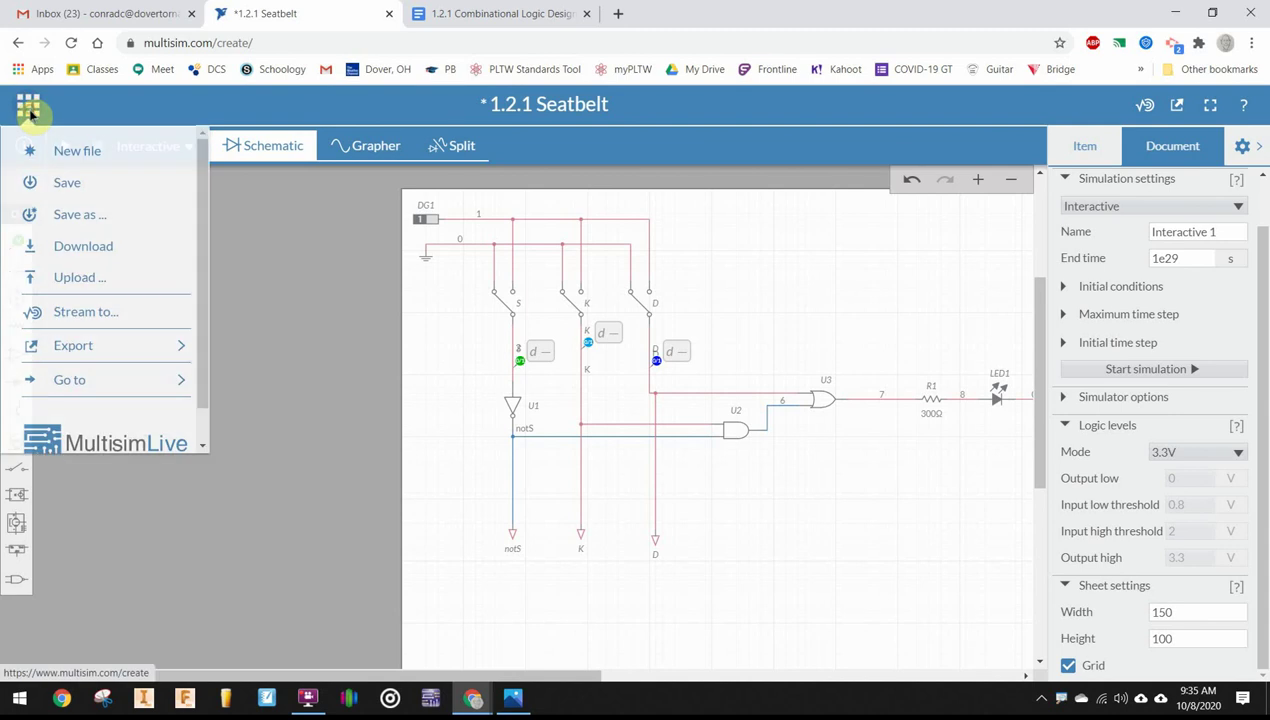
{"action": "left_click", "coordinate": [60, 190]}
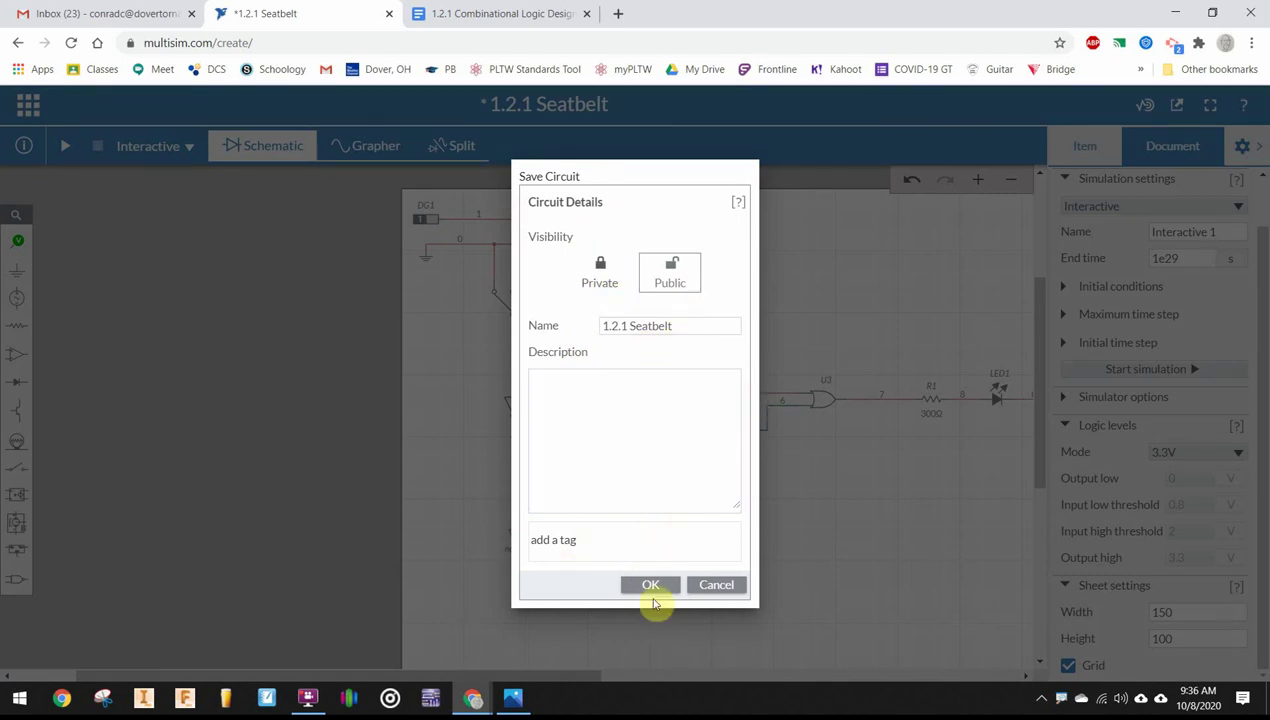
{"action": "left_click", "coordinate": [651, 590]}
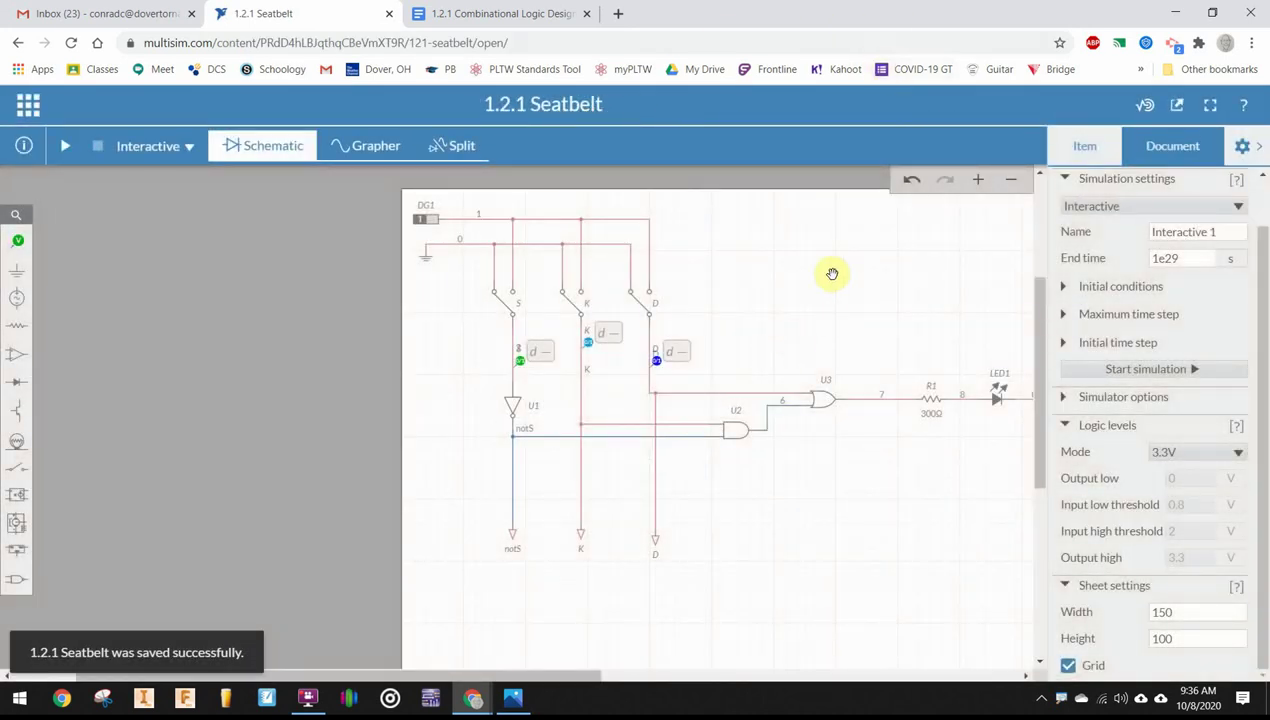
Center the seatbelt circuit on the canvas and start the interactive simulation
{"action": "scroll", "coordinate": [896, 320], "scroll_direction": "down", "scroll_amount": 2}
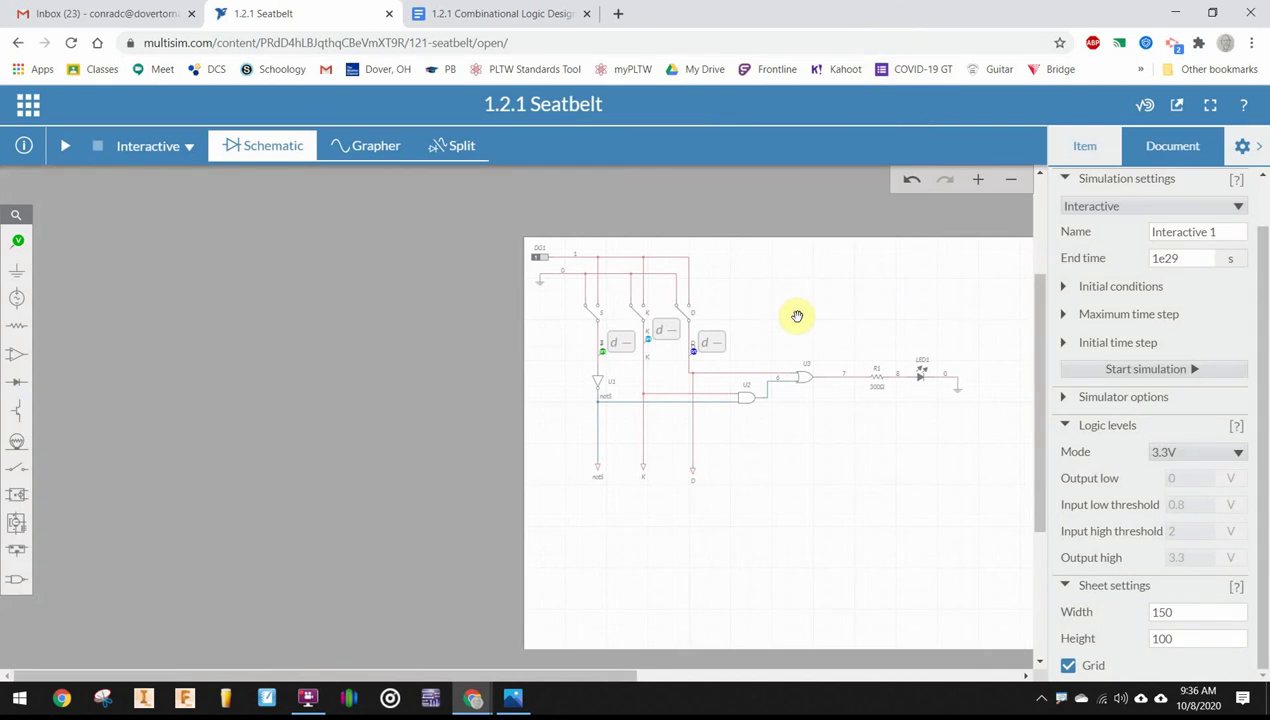
{"action": "scroll", "coordinate": [800, 335], "scroll_direction": "up", "scroll_amount": 2}
{"action": "left_click_drag", "start_coordinate": [818, 343], "coordinate": [601, 363]}
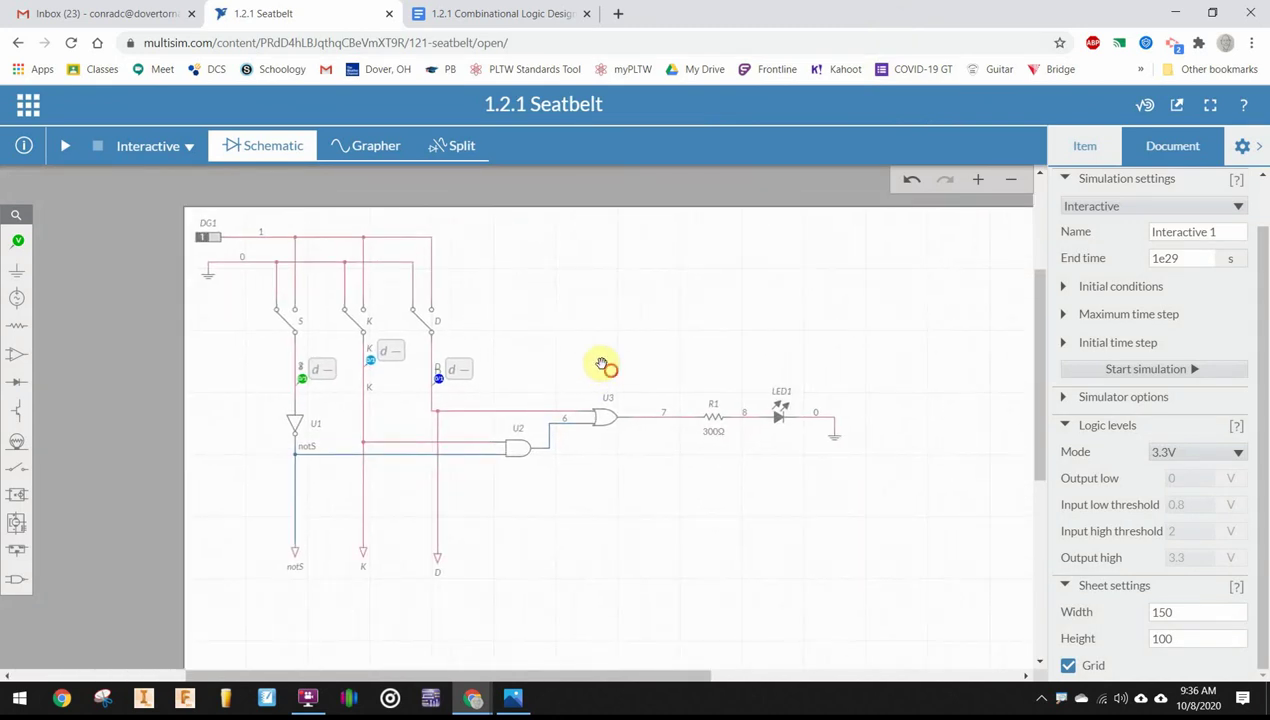
{"action": "left_click", "coordinate": [63, 146]}
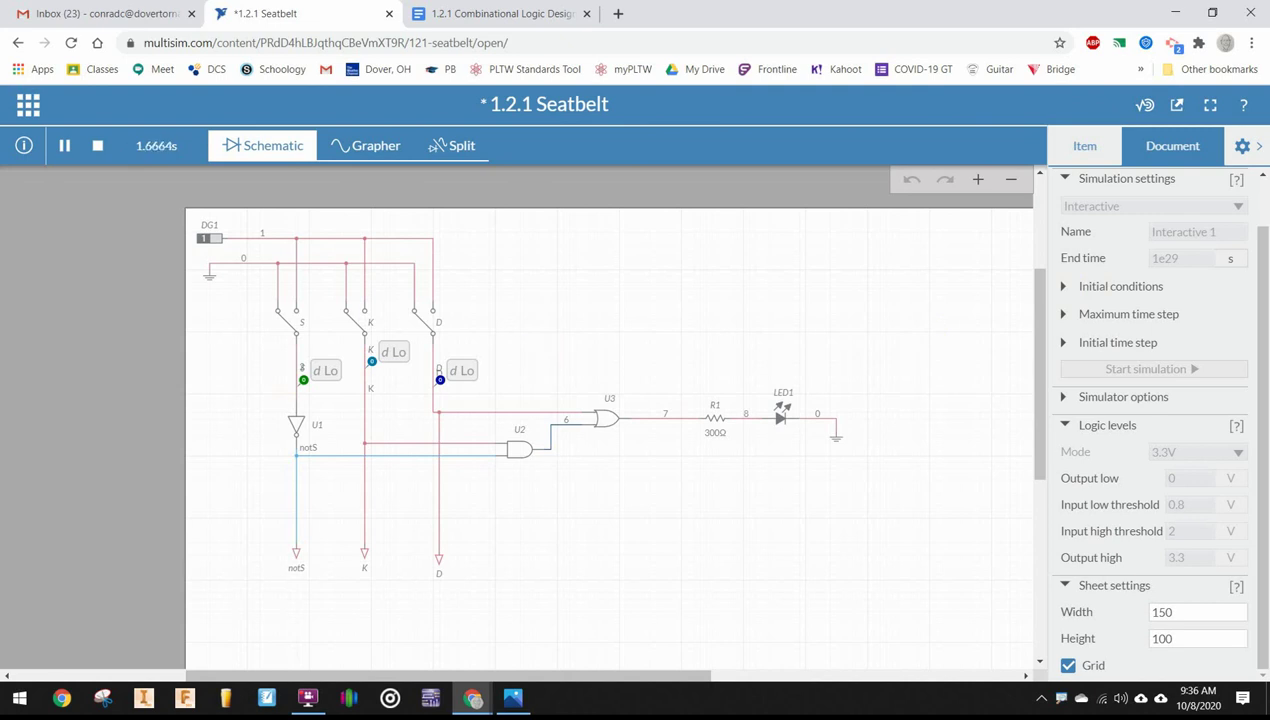
{"action": "left_click_drag", "start_coordinate": [500, 13], "coordinate": [475, 5]}
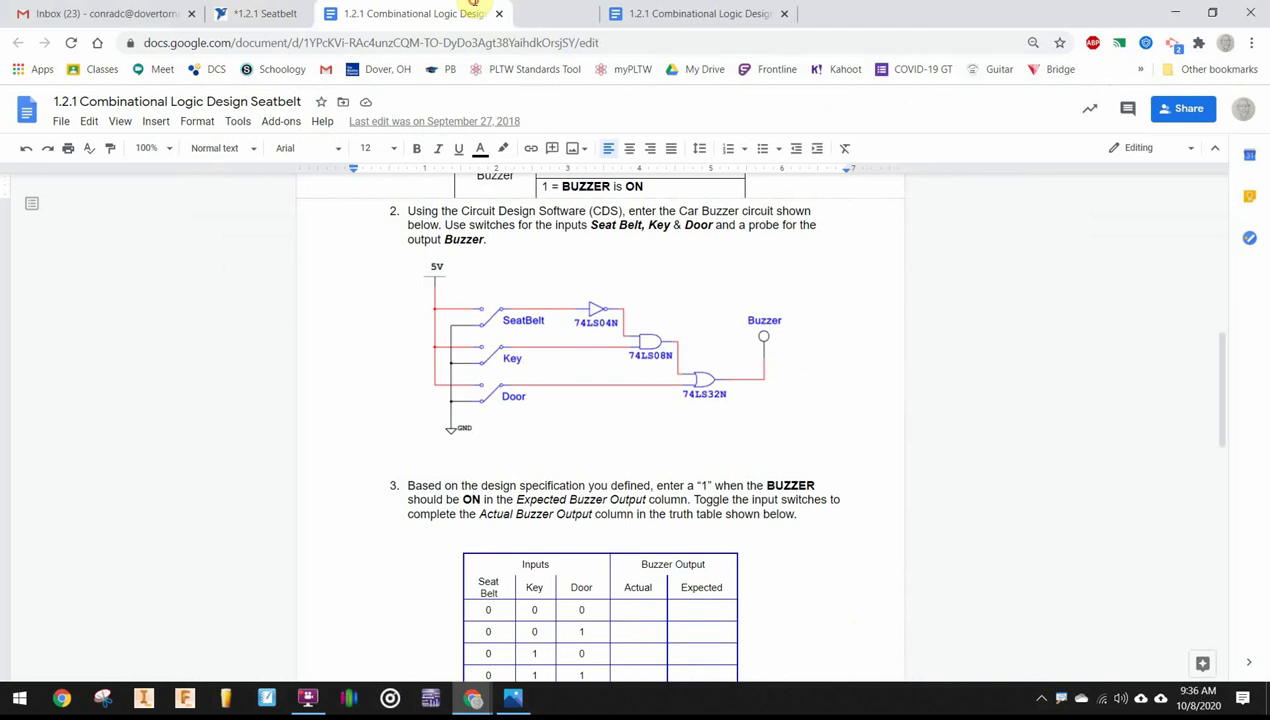
Review the eight-row truth table, then split the duplicate worksheet into its own window
{"action": "scroll", "coordinate": [581, 581], "scroll_direction": "down", "scroll_amount": 2}
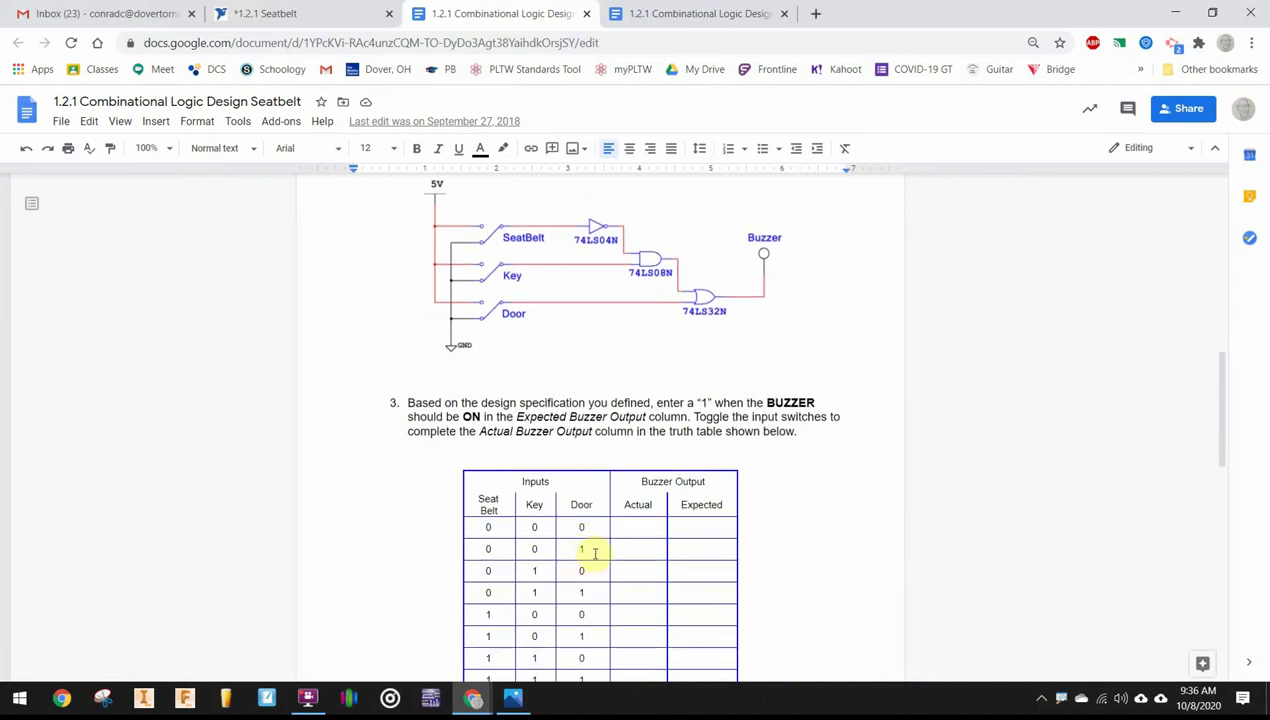
{"action": "scroll", "coordinate": [588, 531], "scroll_direction": "down", "scroll_amount": 2}
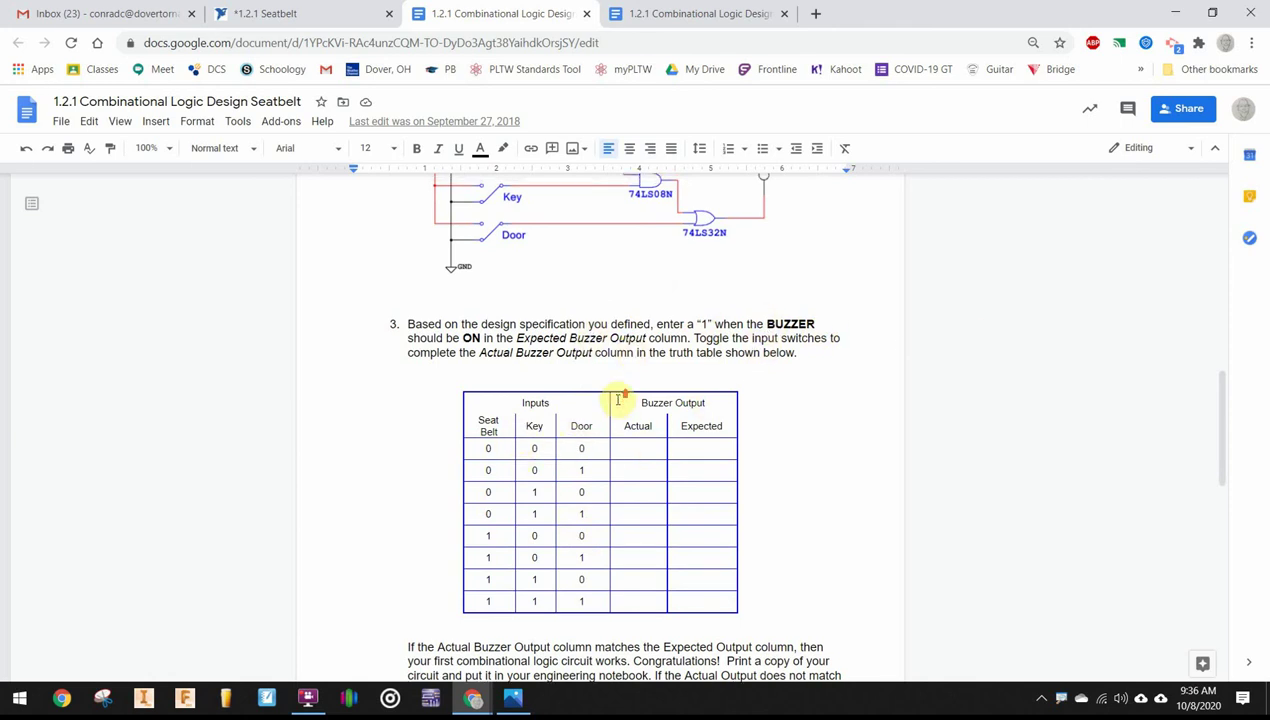
{"action": "scroll", "coordinate": [618, 403], "scroll_direction": "up", "scroll_amount": 1}
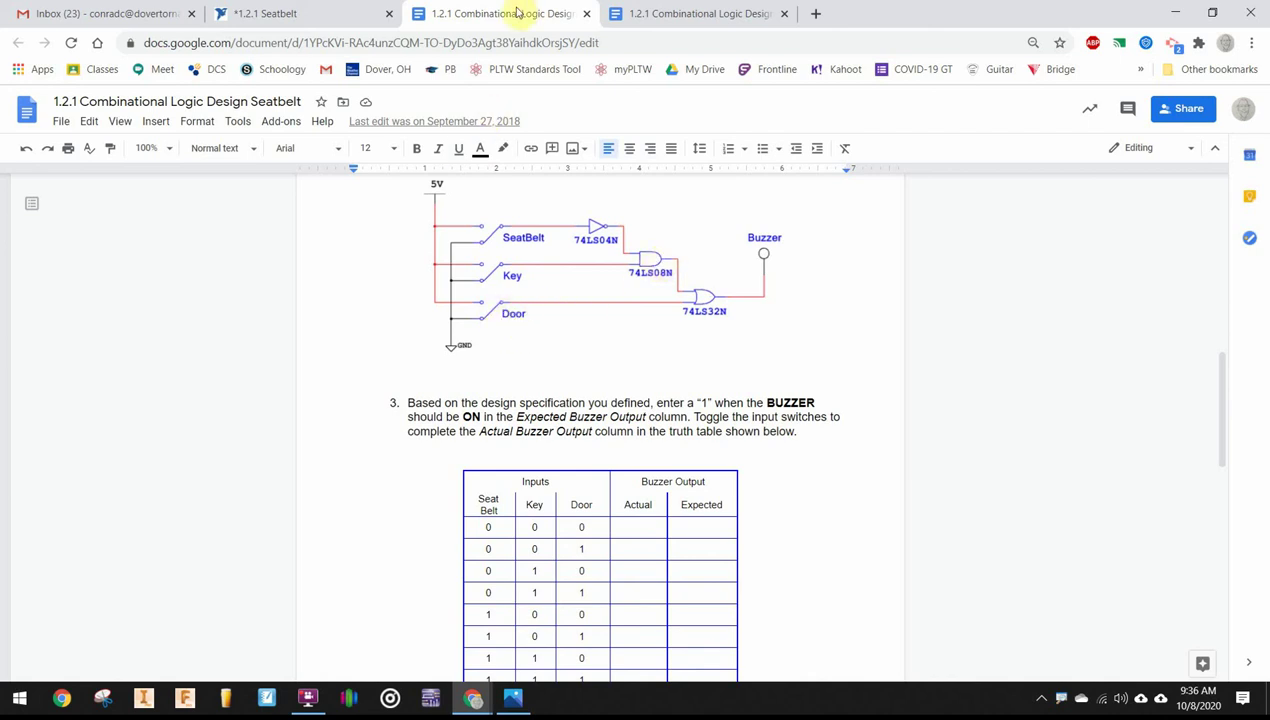
{"action": "left_click_drag", "start_coordinate": [509, 18], "coordinate": [1269, 133]}
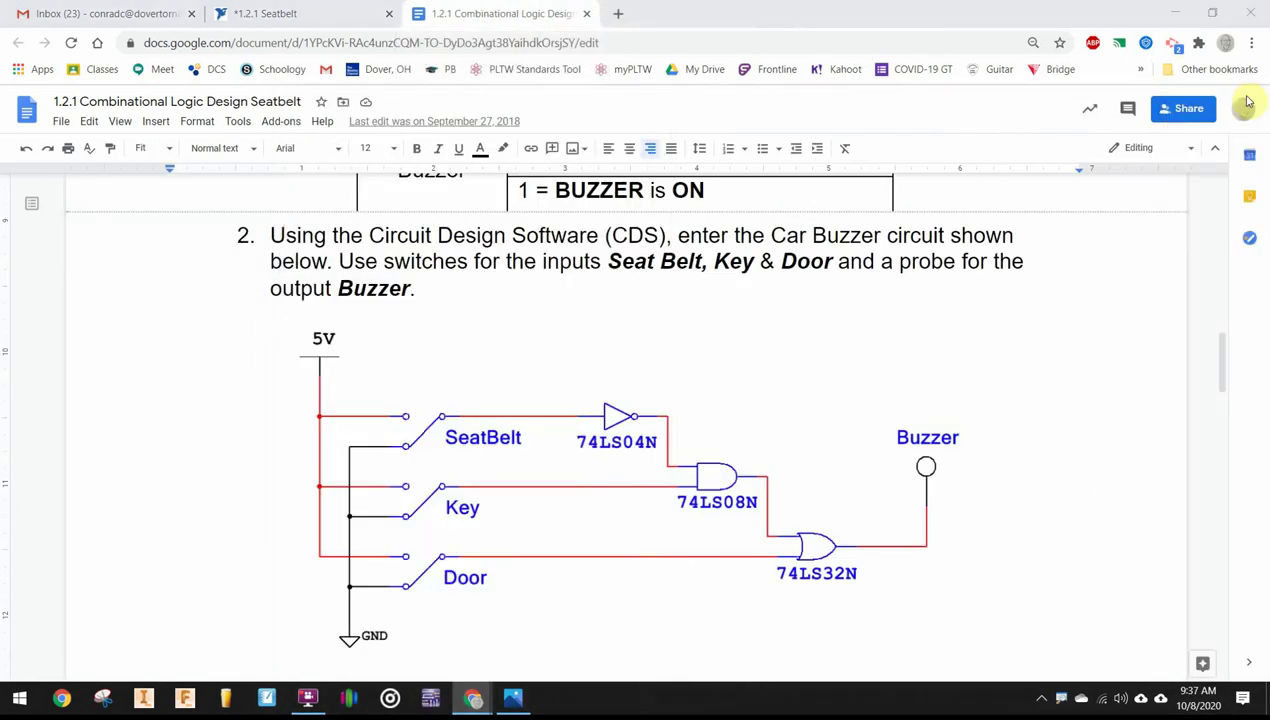
Test the seat-belt-off rows by toggling Door switch D and Key switch K, watching LED1
{"action": "left_click", "coordinate": [310, 12]}
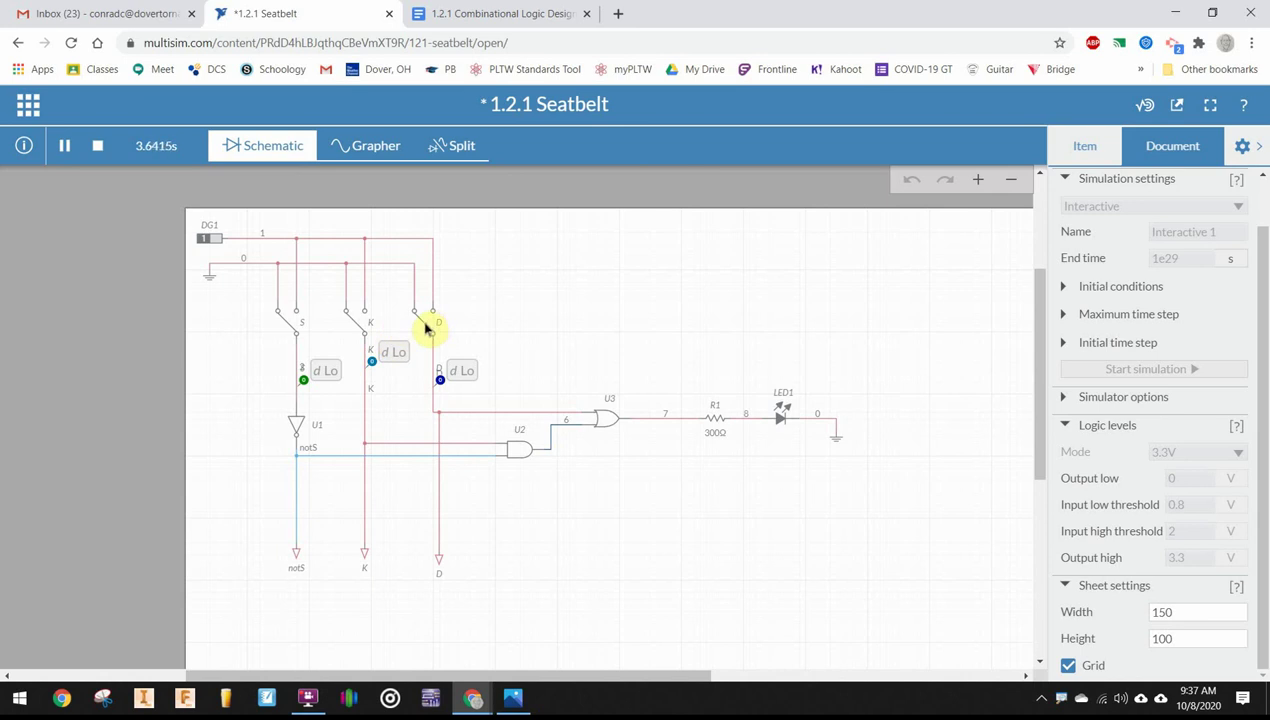
{"action": "left_click", "coordinate": [428, 327]}
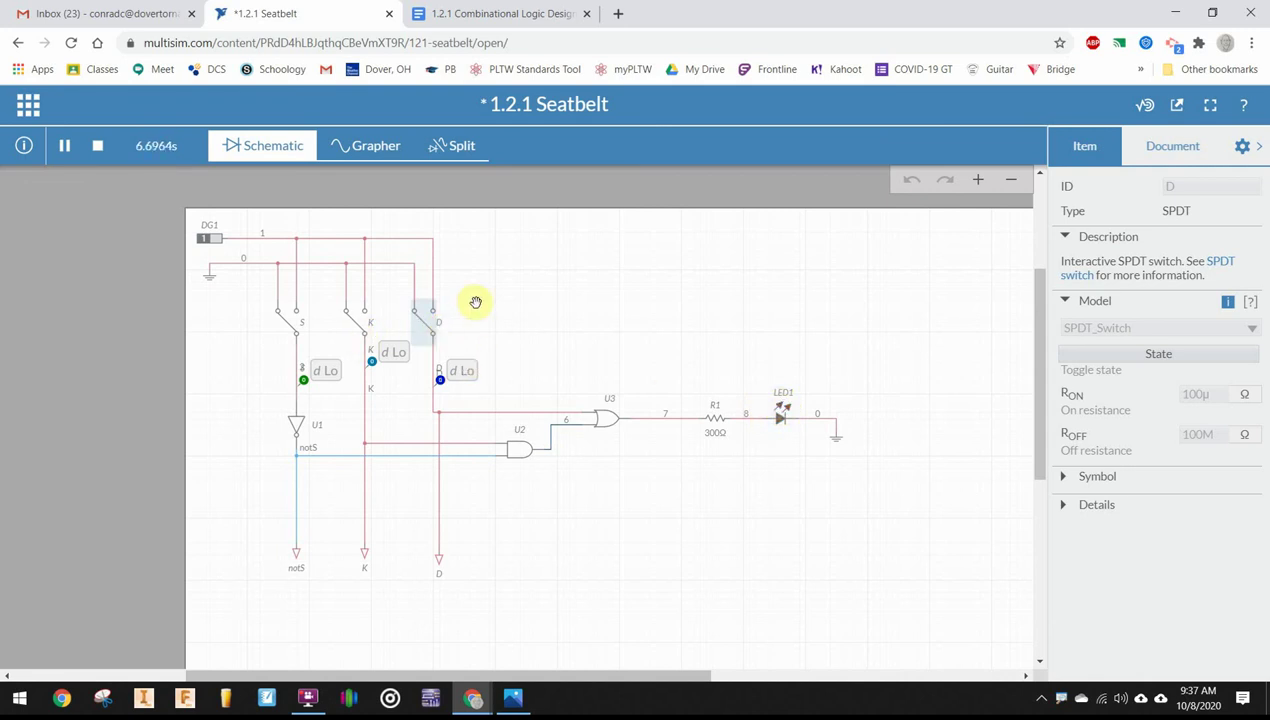
{"action": "left_click", "coordinate": [357, 332]}
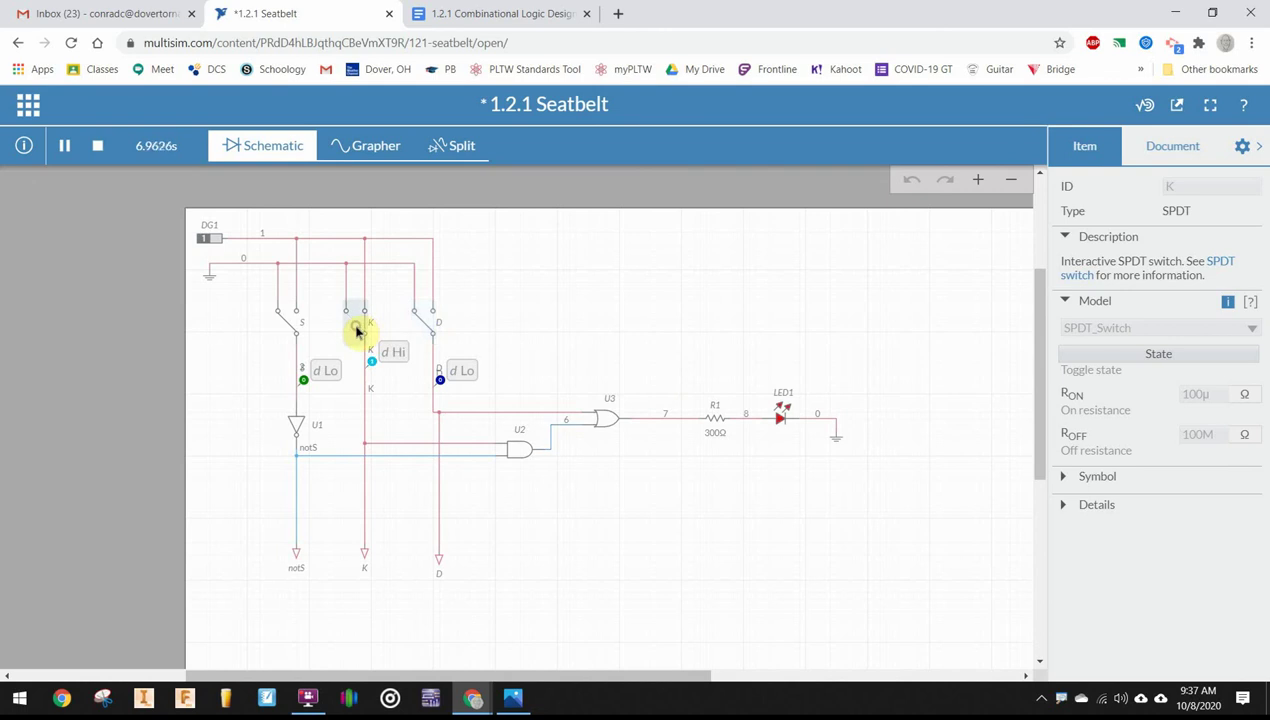
{"action": "left_click", "coordinate": [424, 320]}
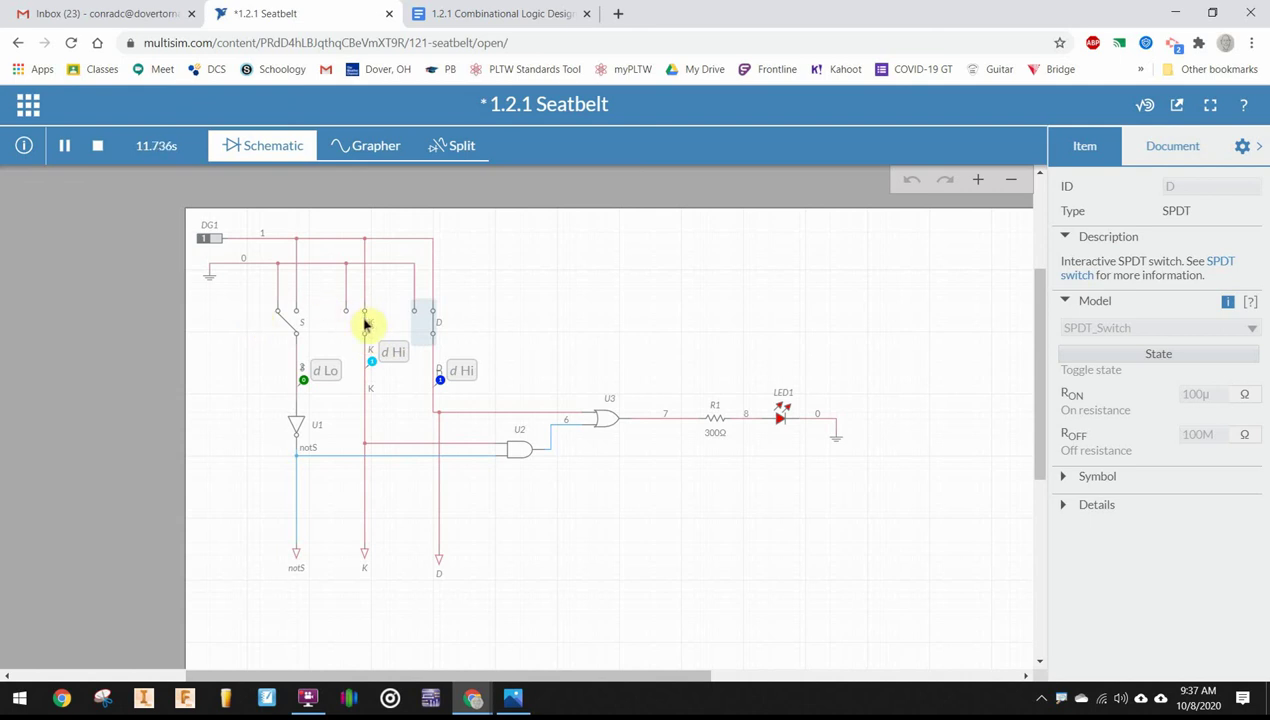
Return K and D to Lo and set the Seat Belt switch S Hi
{"action": "left_click", "coordinate": [364, 322]}
{"action": "left_click", "coordinate": [433, 322]}
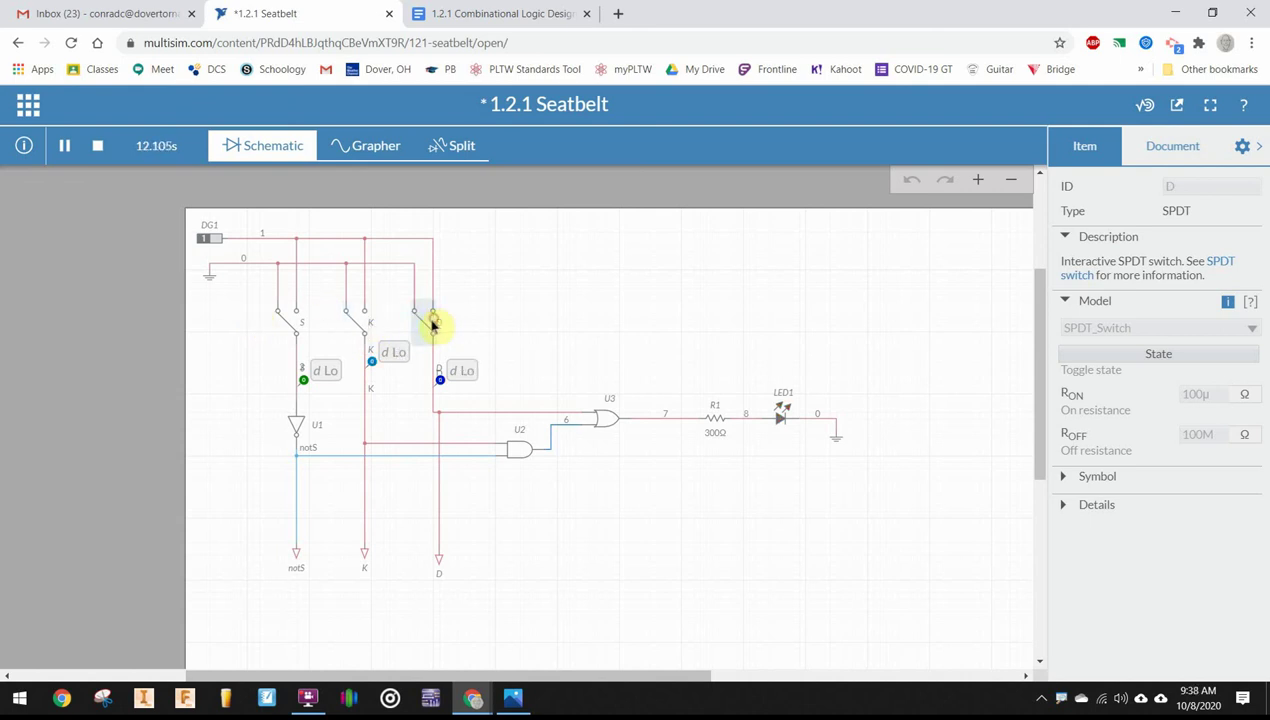
{"action": "left_click", "coordinate": [288, 325]}
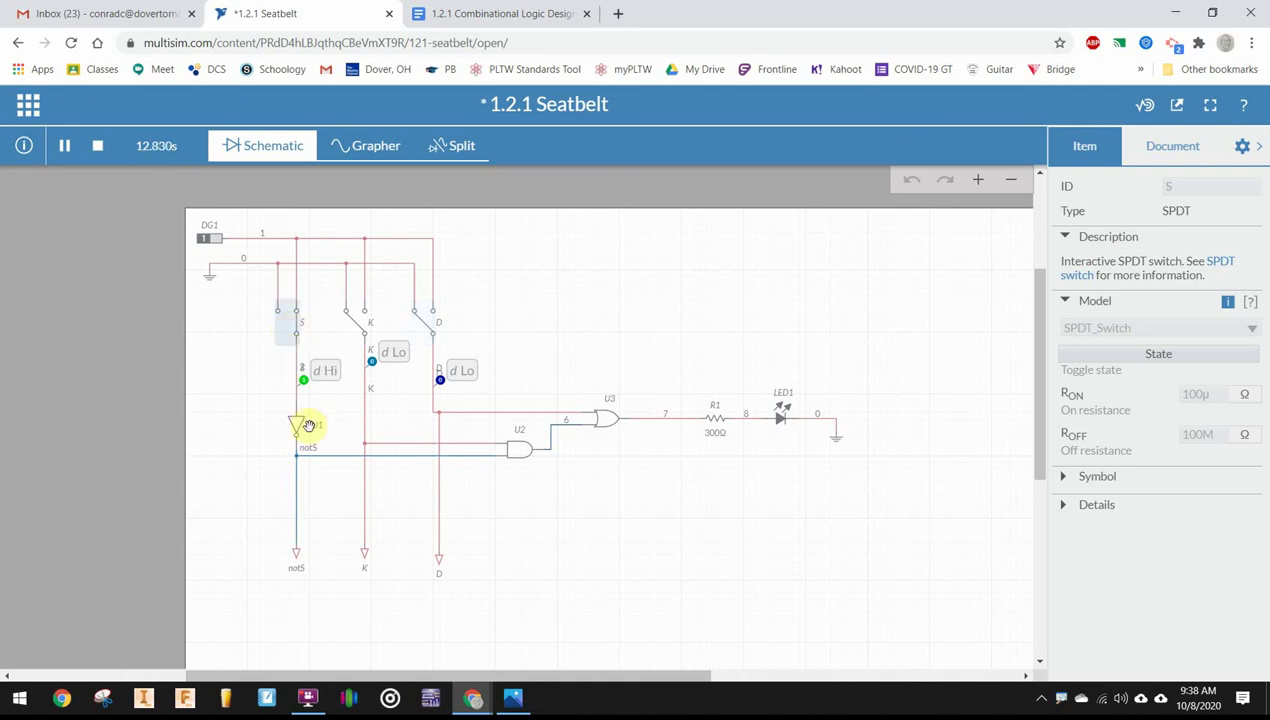
With S Hi, toggle Door switch D with K Lo, then with K Hi, checking LED1
{"action": "left_click", "coordinate": [424, 328]}
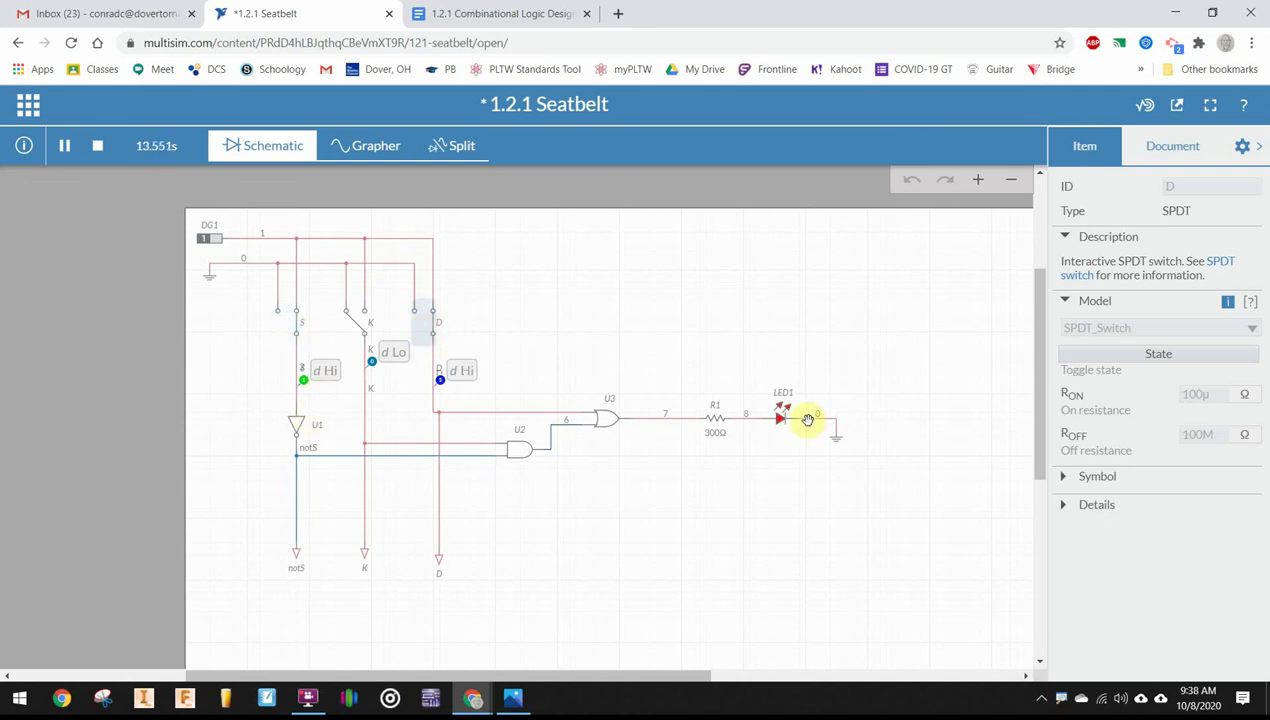
{"action": "left_click", "coordinate": [432, 322]}
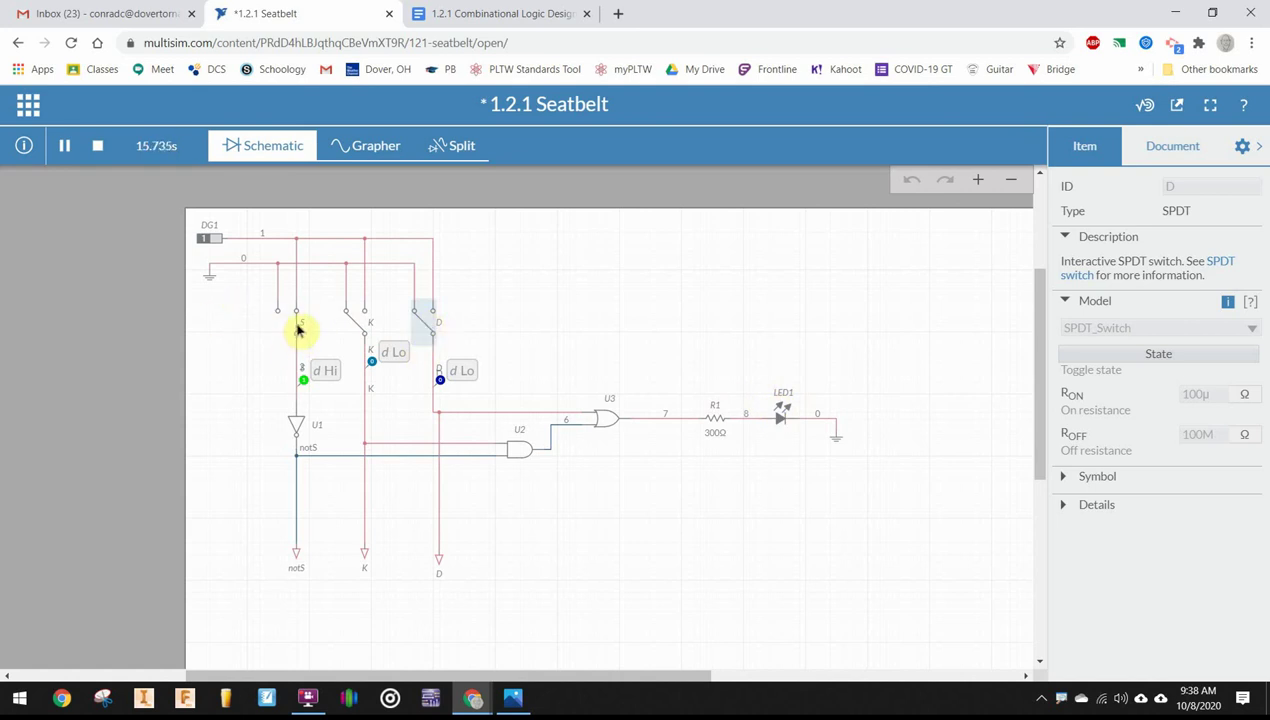
{"action": "left_click", "coordinate": [427, 327]}
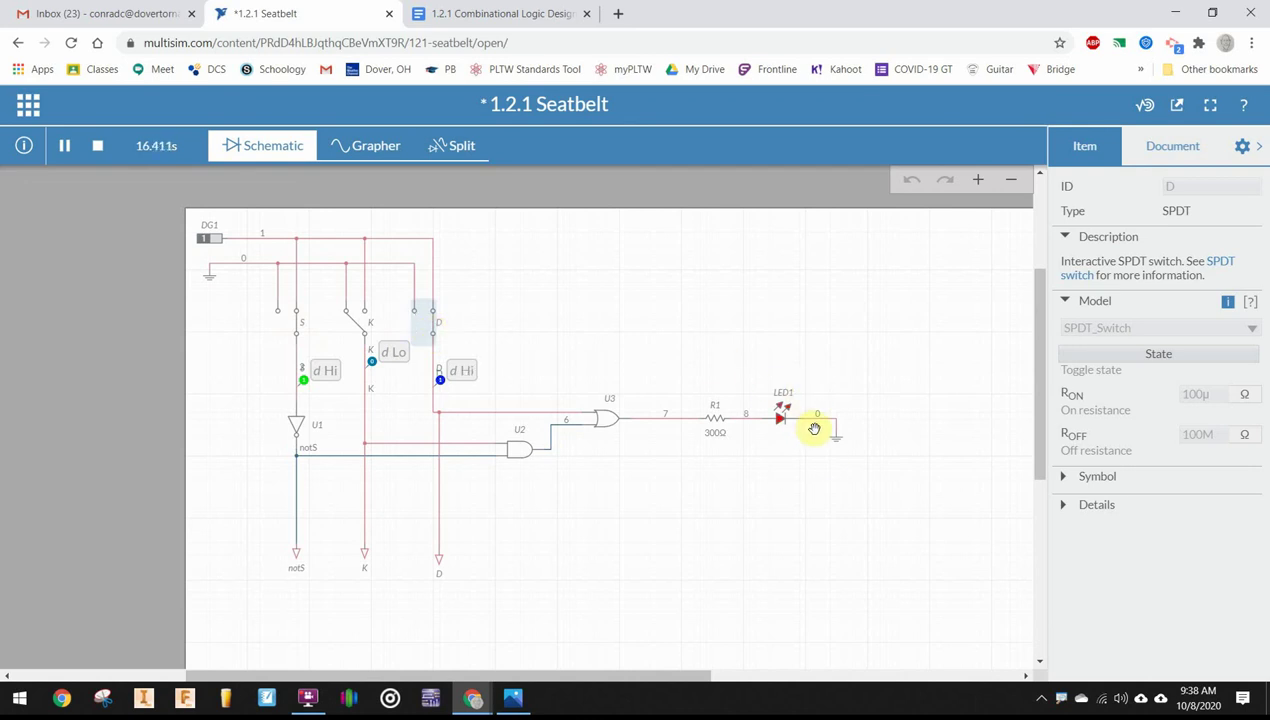
{"action": "left_click", "coordinate": [434, 327]}
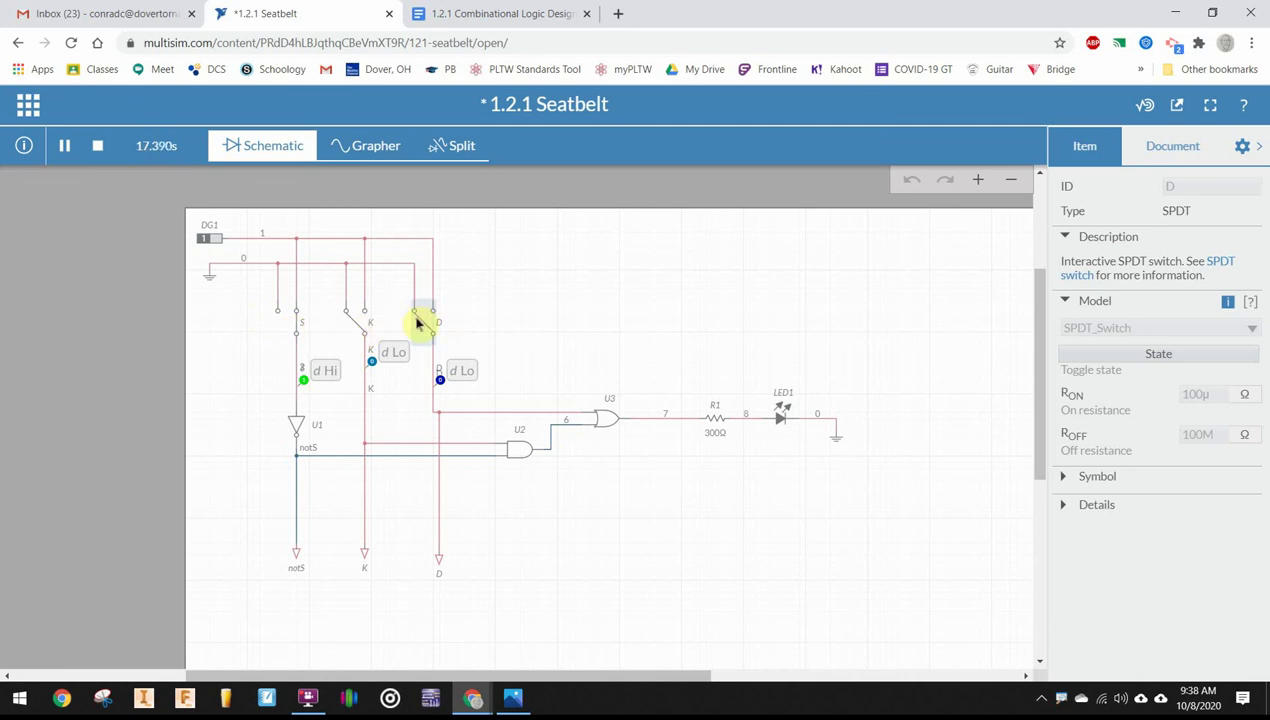
{"action": "left_click", "coordinate": [363, 332]}
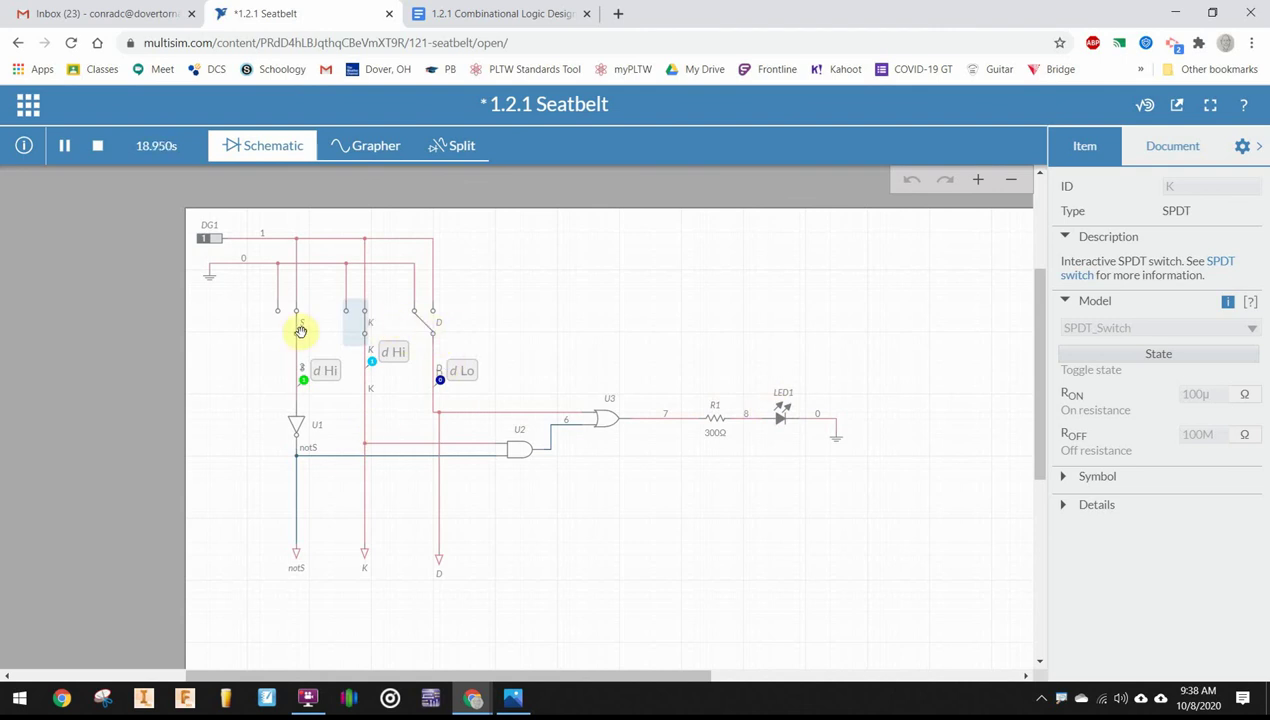
{"action": "left_click", "coordinate": [428, 326]}
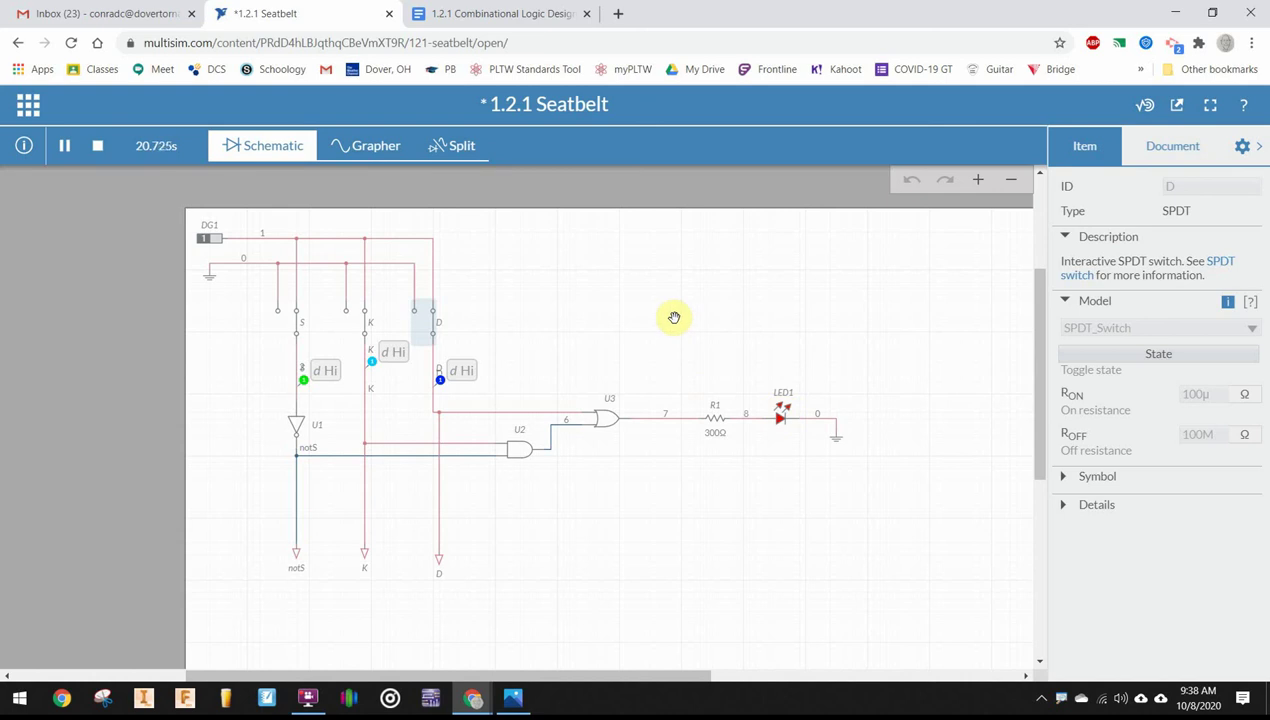
{"action": "left_click", "coordinate": [432, 324]}
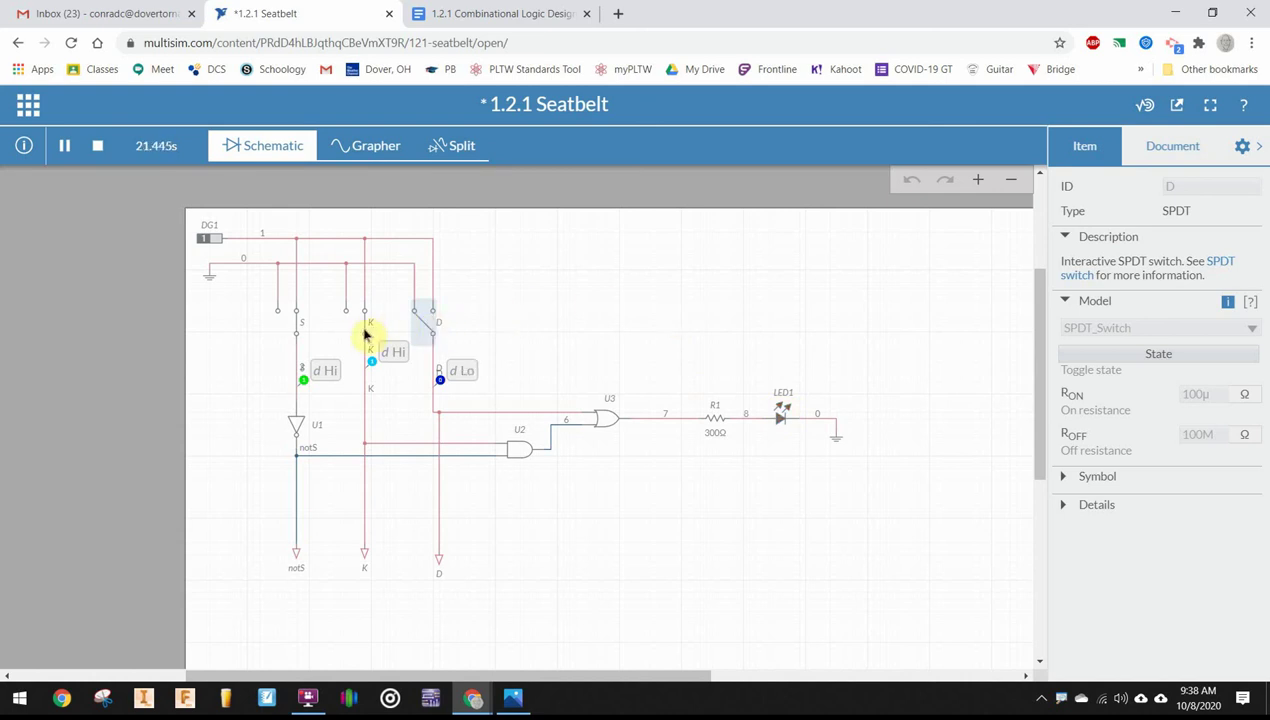
Reset switches S and K to Lo and deselect the switches
{"action": "left_click", "coordinate": [296, 328]}
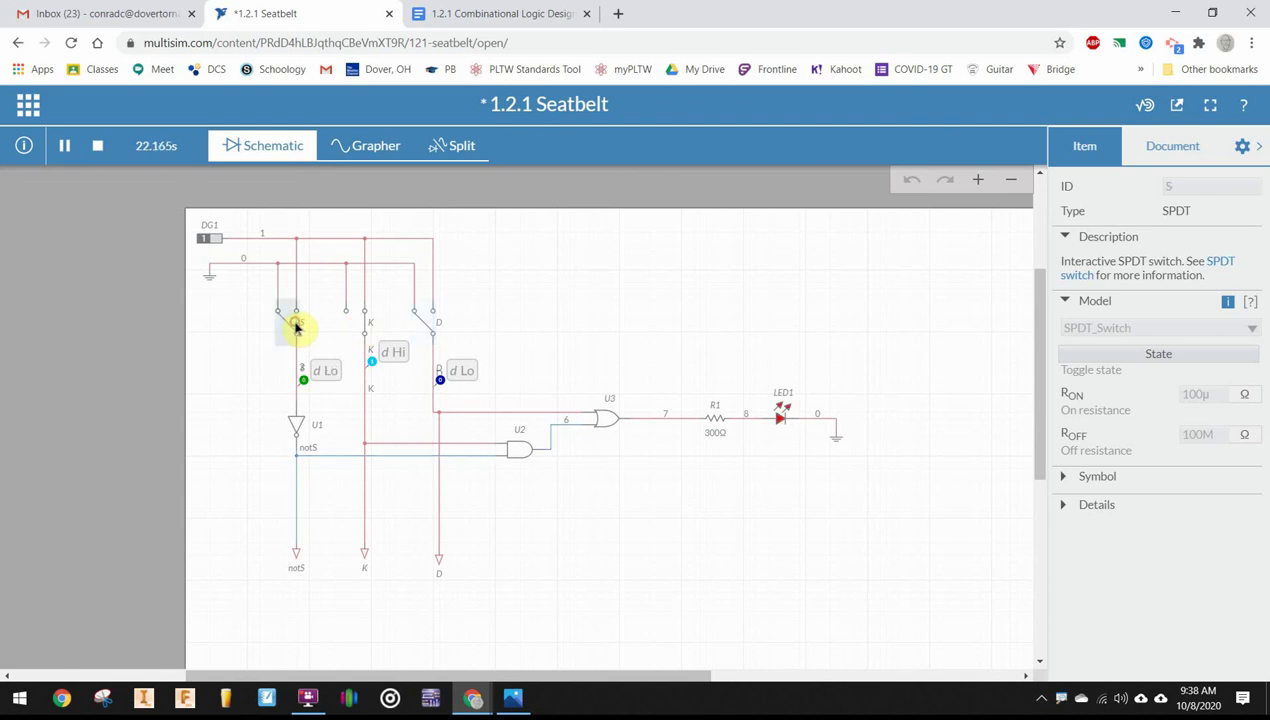
{"action": "left_click", "coordinate": [366, 325]}
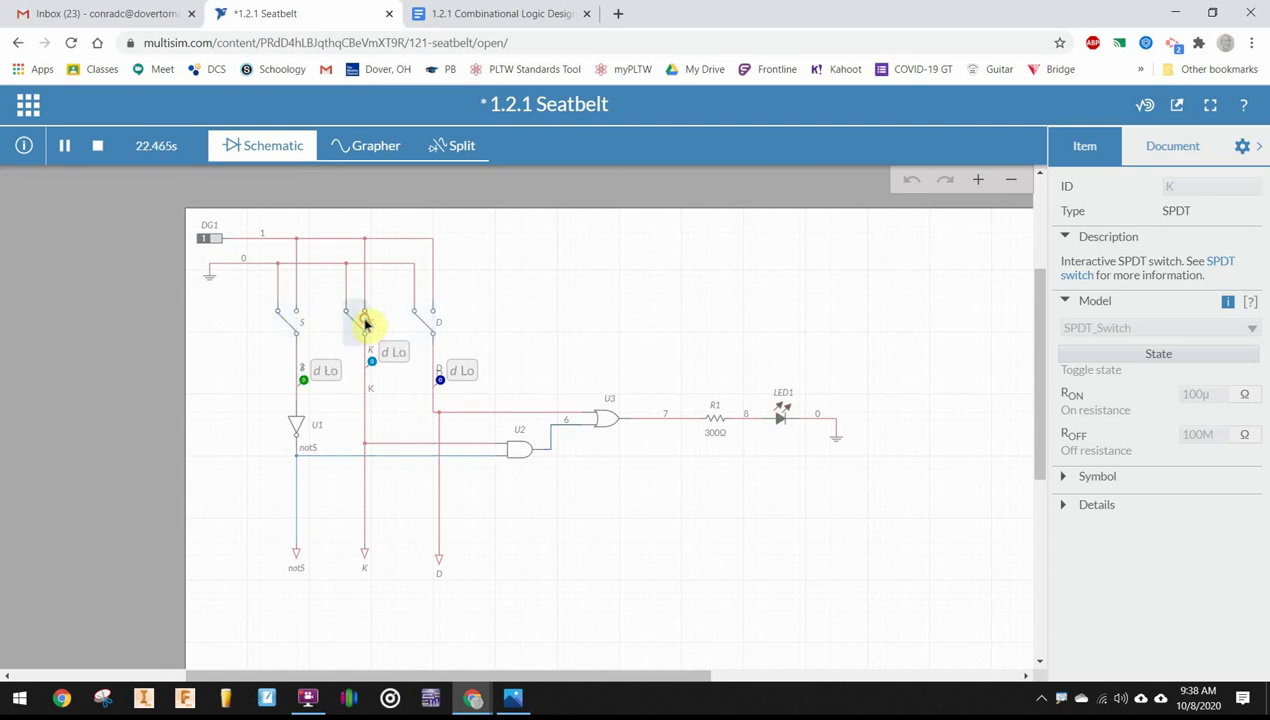
{"action": "left_click", "coordinate": [614, 334]}
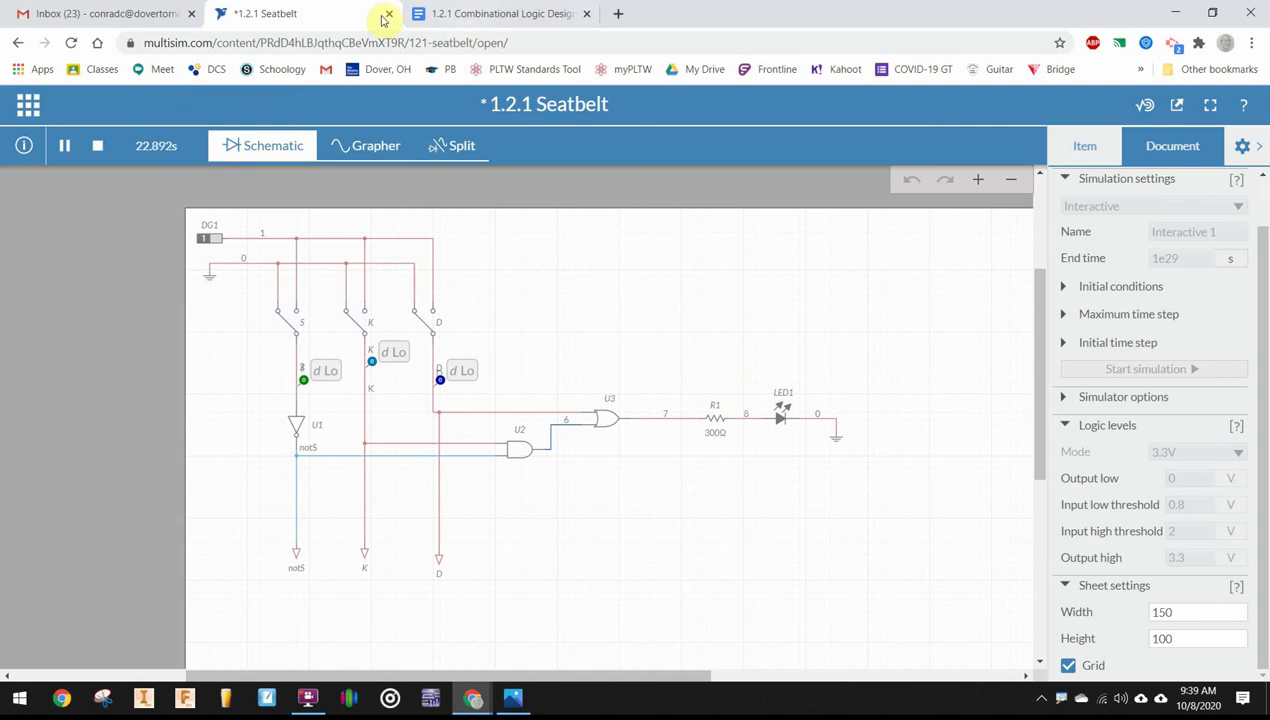